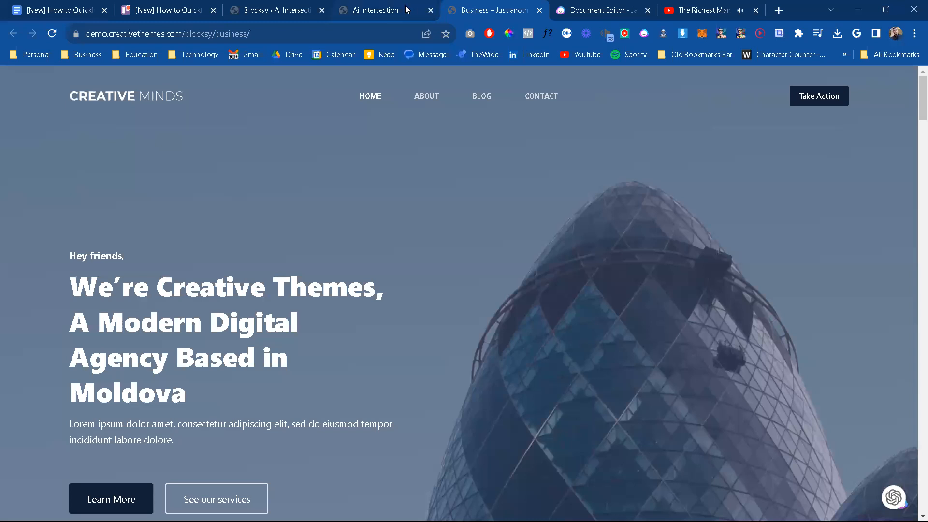
# Step: Switch to the Ai Intersection site and open its home page in the 10Web Builder editor
pyautogui.click(407, 9)
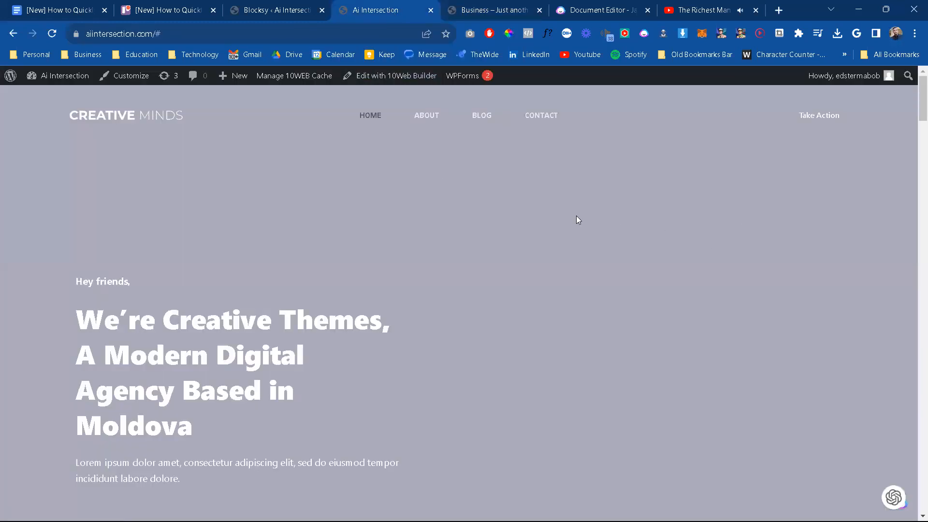
pyautogui.scroll(-3, 460, 254)
pyautogui.scroll(3, 460, 255)
pyautogui.click(400, 77)
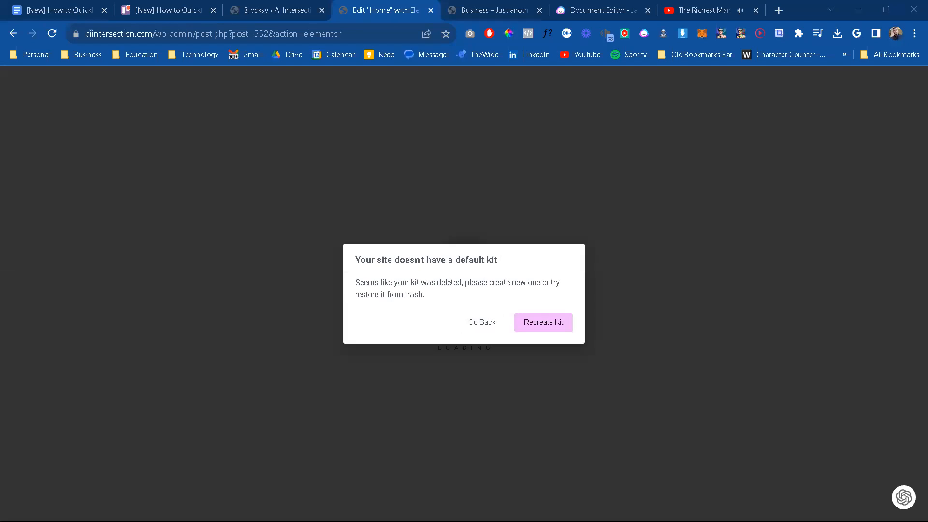
# Step: Choose to recreate the missing default kit and go to the Elementor Tools page
pyautogui.moveTo(200, 234); pyautogui.dragTo(417, 4)
pyautogui.click(331, 4)
pyautogui.click(532, 327)
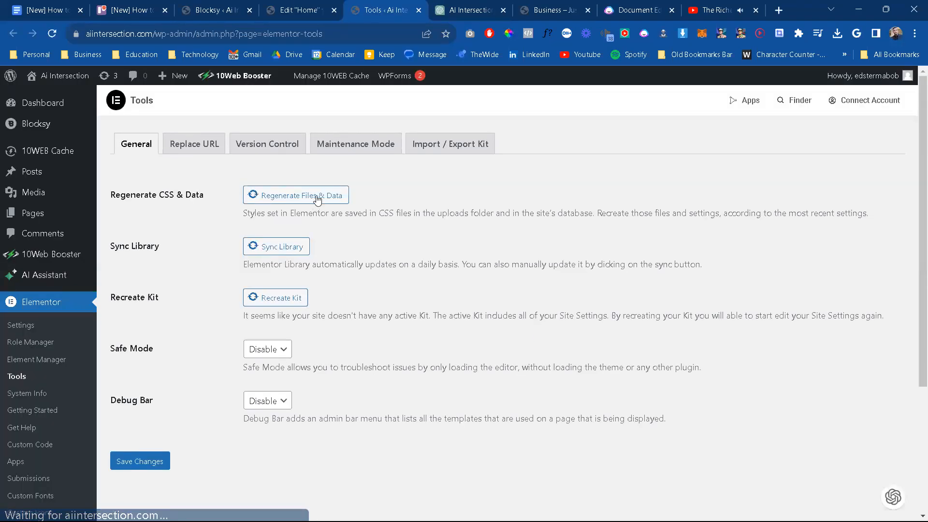
# Step: Regenerate Elementor's files and data, sync the library, recreate the kit, and save the Tools settings
pyautogui.click(316, 198)
pyautogui.click(279, 247)
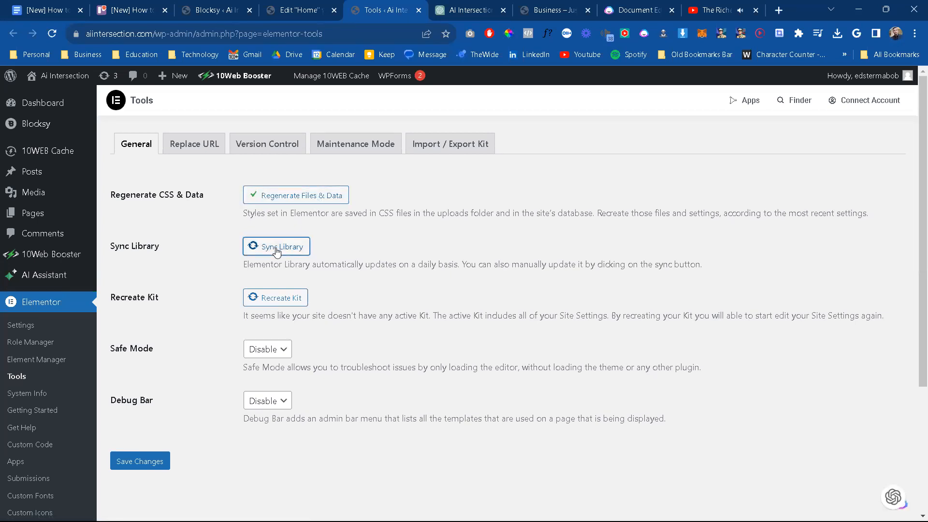
pyautogui.click(277, 300)
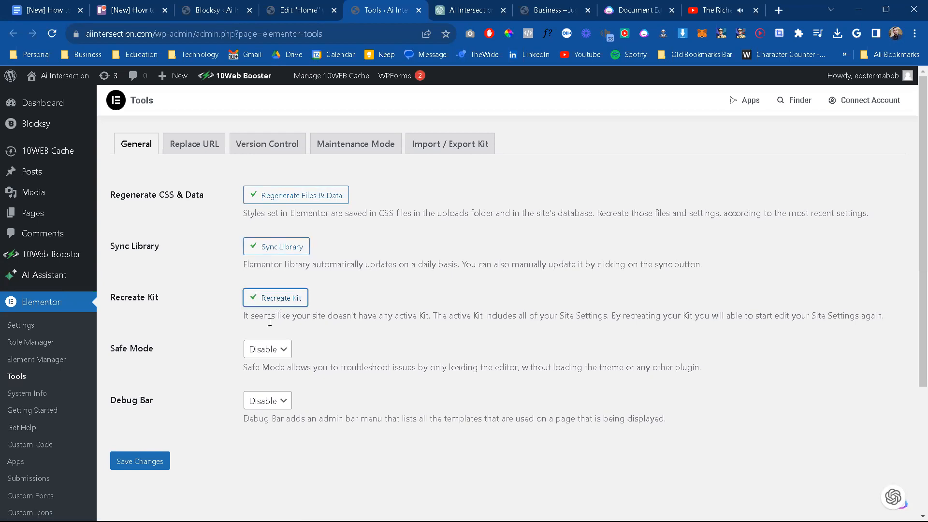
pyautogui.click(155, 470)
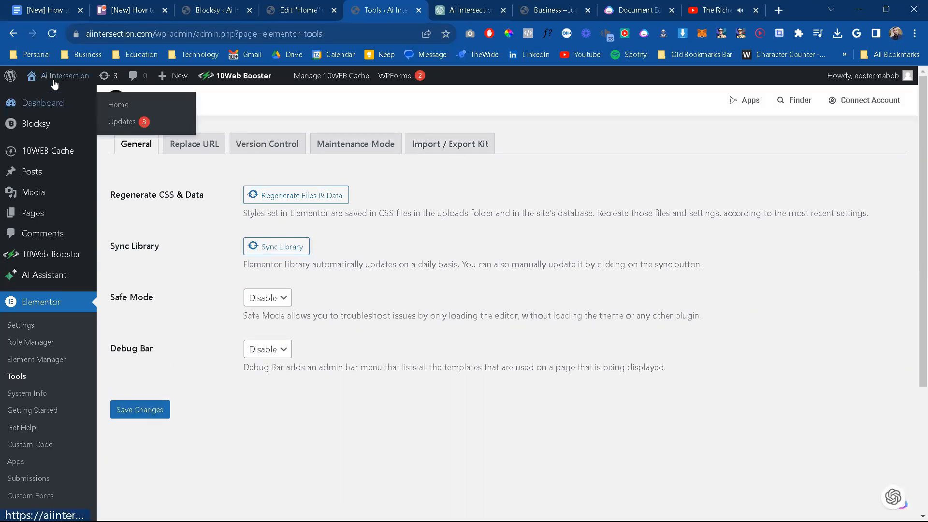
# Step: Visit the live Ai Intersection home page and reopen it for editing in the 10Web Builder
pyautogui.moveTo(54, 85)
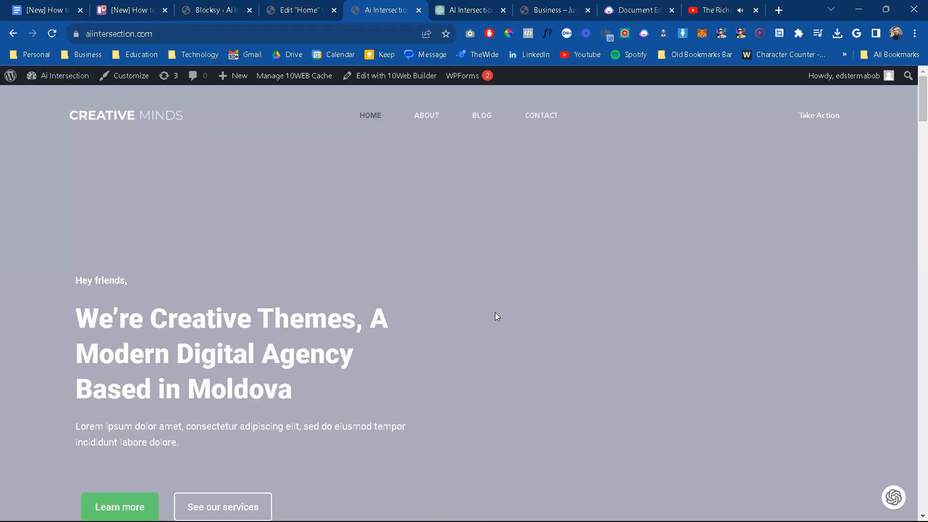
pyautogui.scroll(-5, 500, 322)
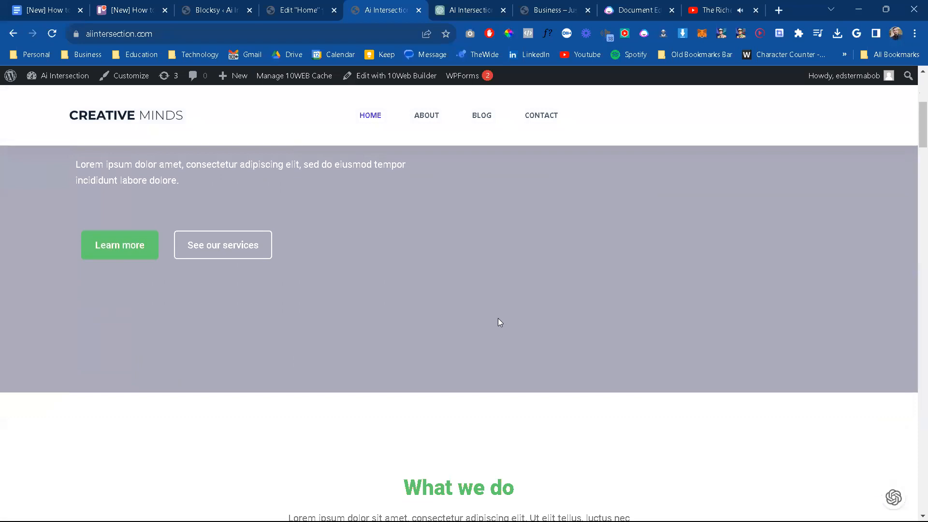
pyautogui.scroll(5, 498, 319)
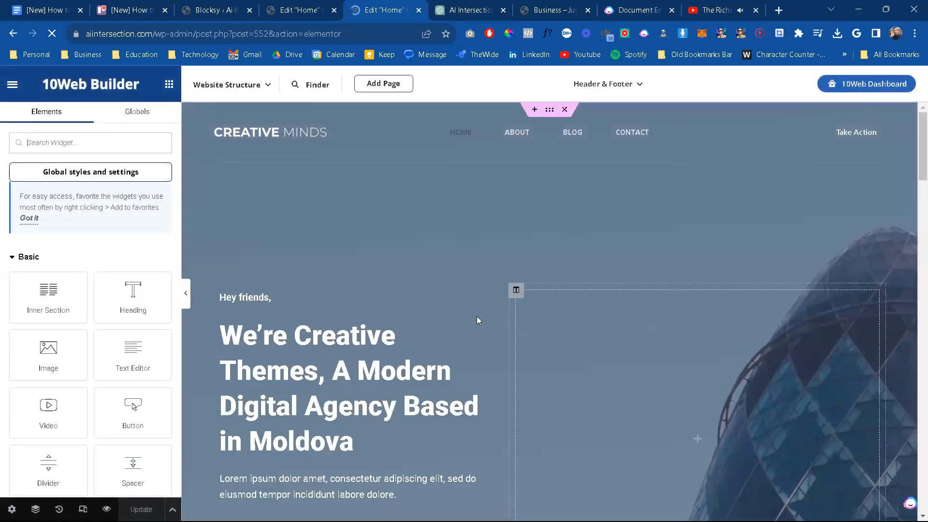
pyautogui.scroll(-1, 405, 252)
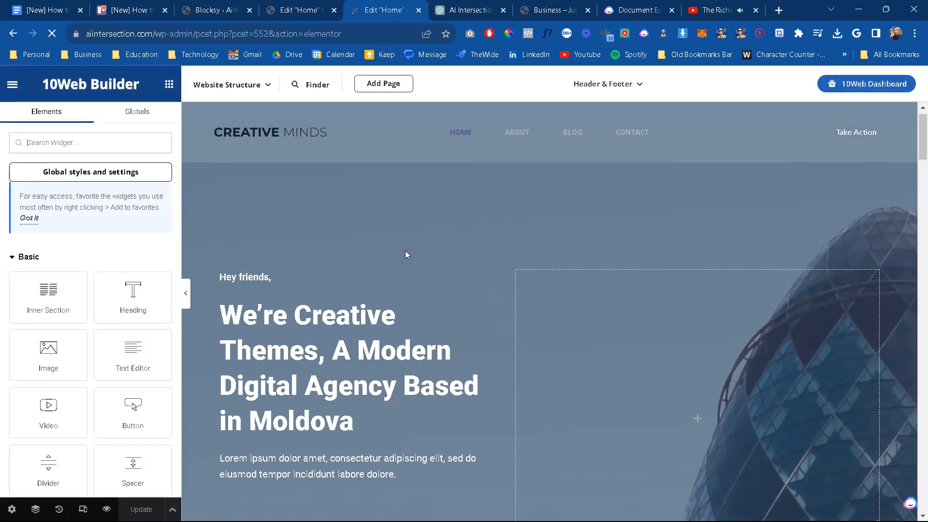
pyautogui.scroll(-5, 635, 308)
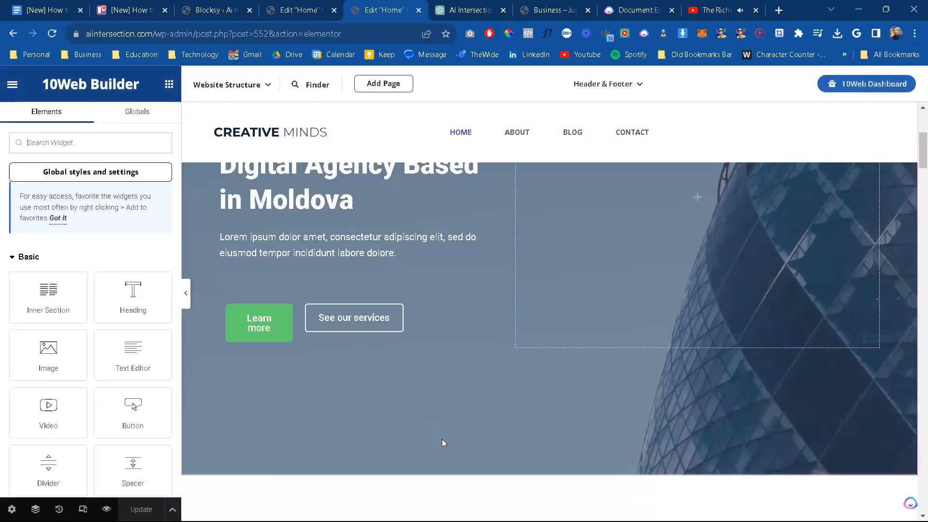
pyautogui.scroll(5, 442, 443)
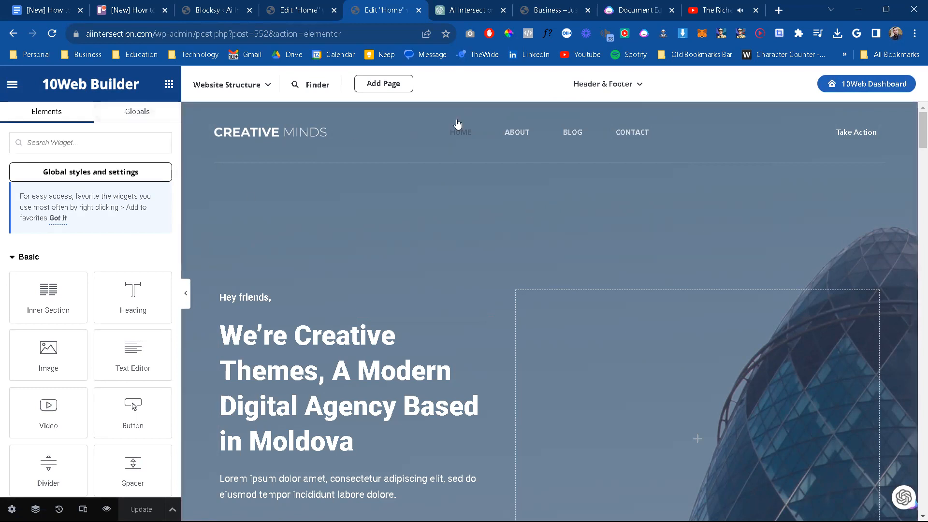
# Step: Hide the editor panel and examine the hero and What we do sections of the home page at full width
pyautogui.click(186, 298)
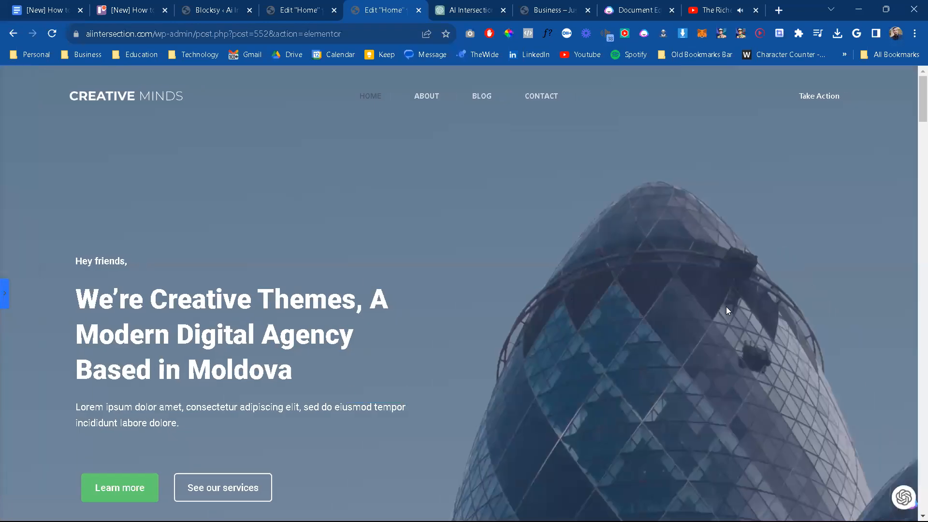
pyautogui.scroll(-2, 414, 226)
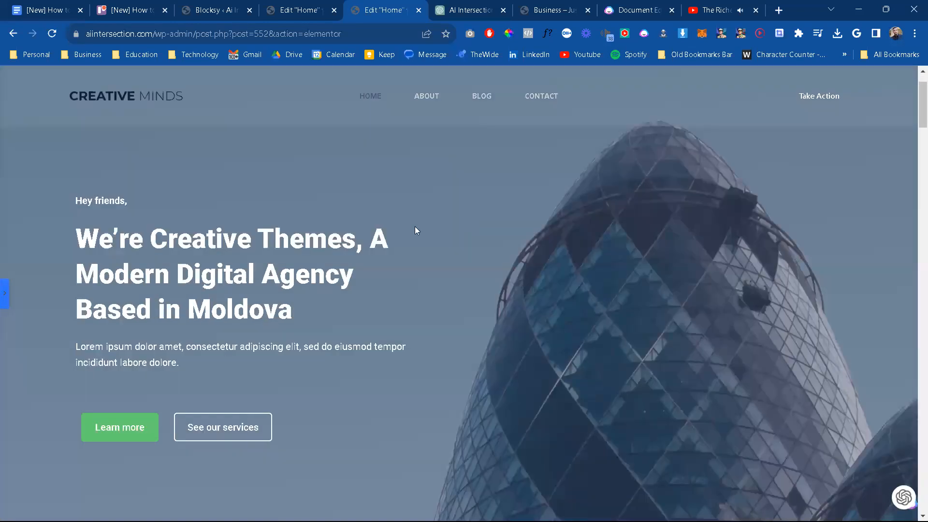
pyautogui.scroll(-2, 684, 406)
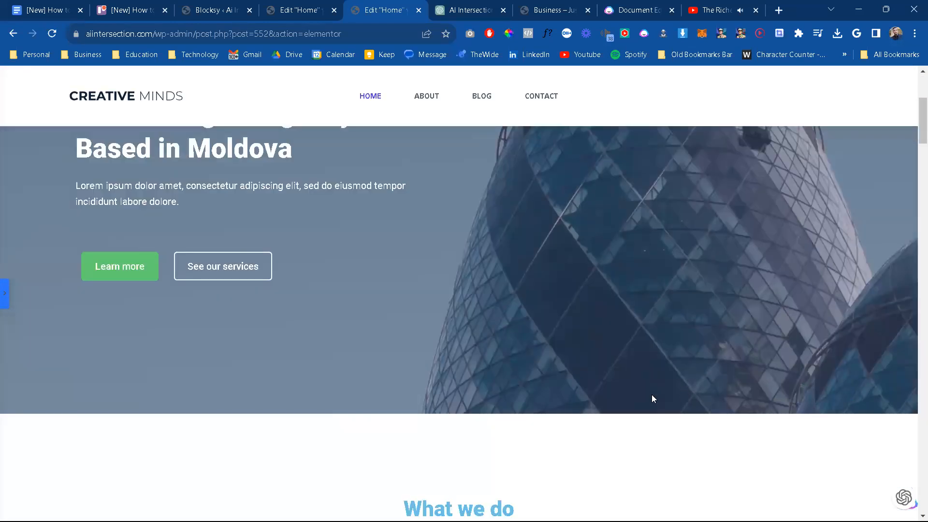
pyautogui.scroll(2, 456, 380)
pyautogui.rightClick(571, 389)
pyautogui.click(562, 336)
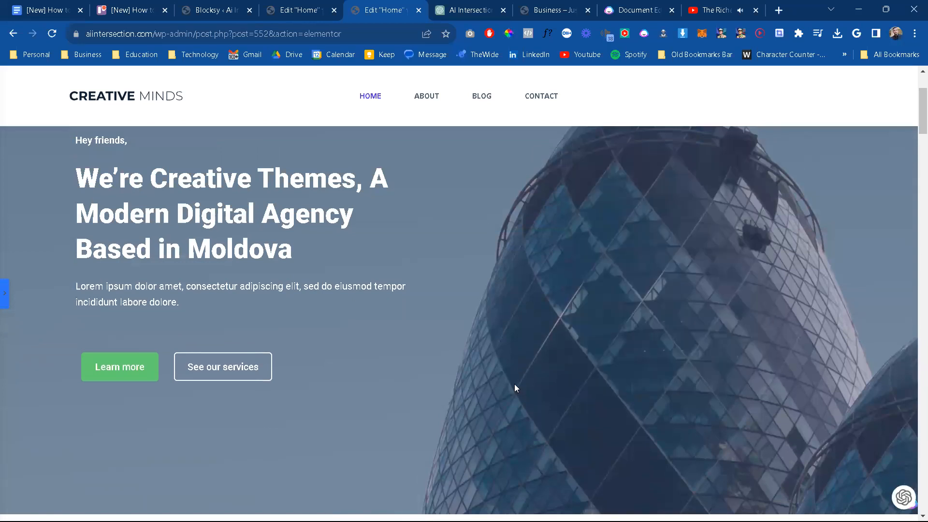
pyautogui.scroll(-5, 516, 382)
pyautogui.scroll(-5, 531, 374)
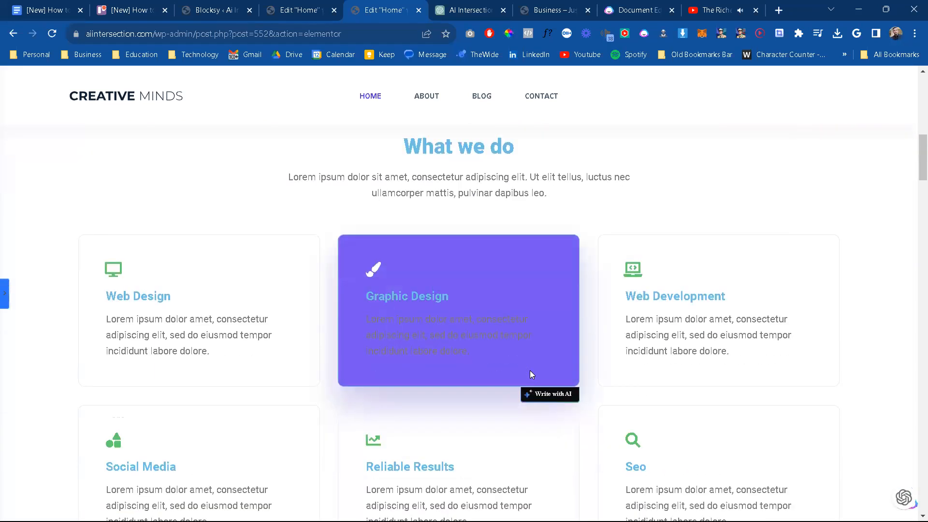
pyautogui.scroll(8, 530, 373)
pyautogui.scroll(4, 531, 375)
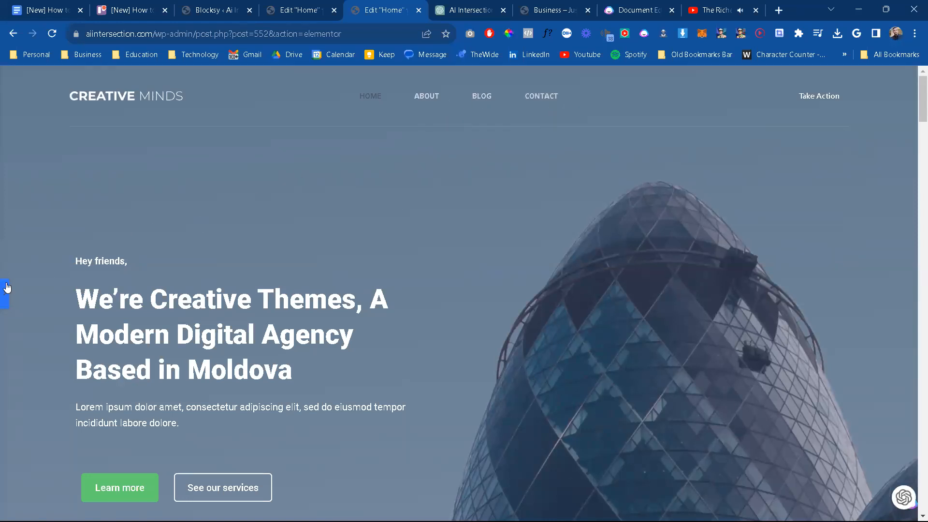
# Step: Restore the editor panel and look through the Basic and General widgets it offers
pyautogui.click(2, 300)
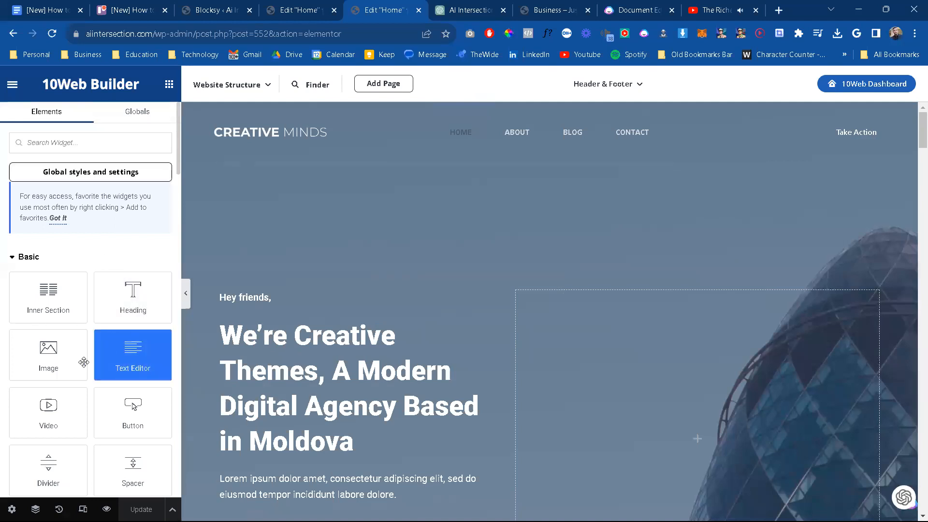
pyautogui.scroll(-2, 80, 360)
pyautogui.scroll(-2, 61, 290)
pyautogui.scroll(-5, 59, 309)
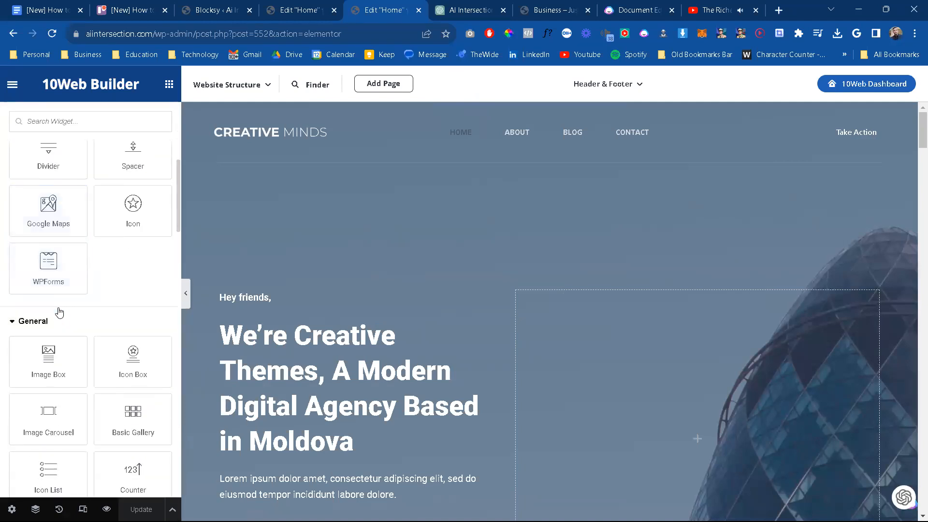
pyautogui.scroll(3, 58, 309)
pyautogui.click(169, 87)
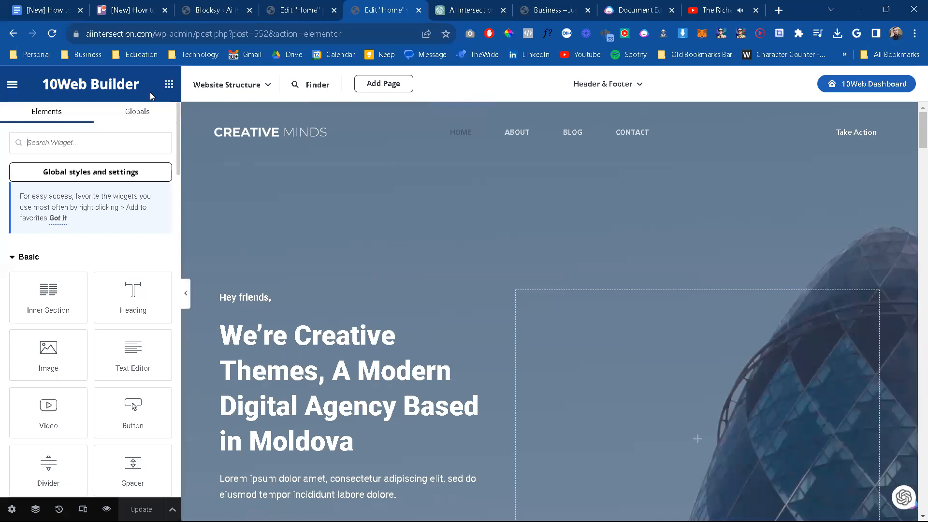
# Step: Go to the Site Settings and view the theme style options for Images
pyautogui.click(10, 86)
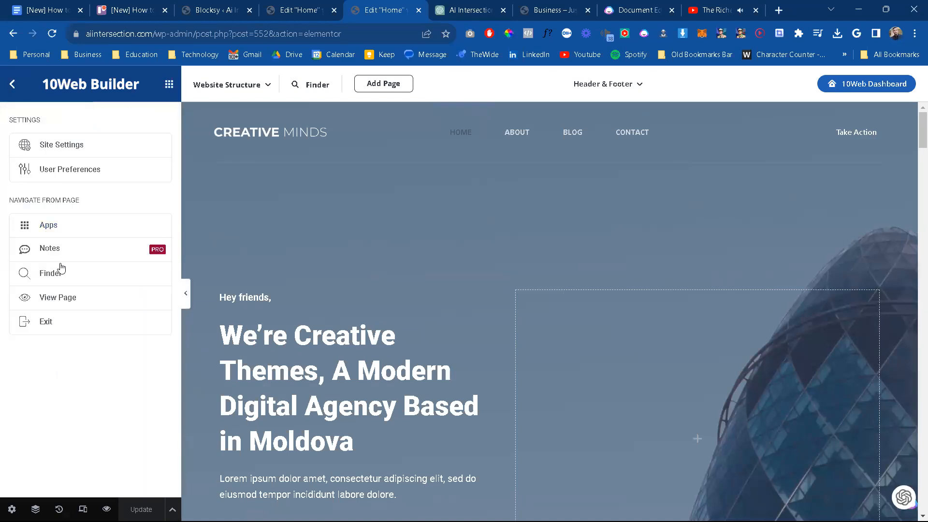
pyautogui.click(75, 151)
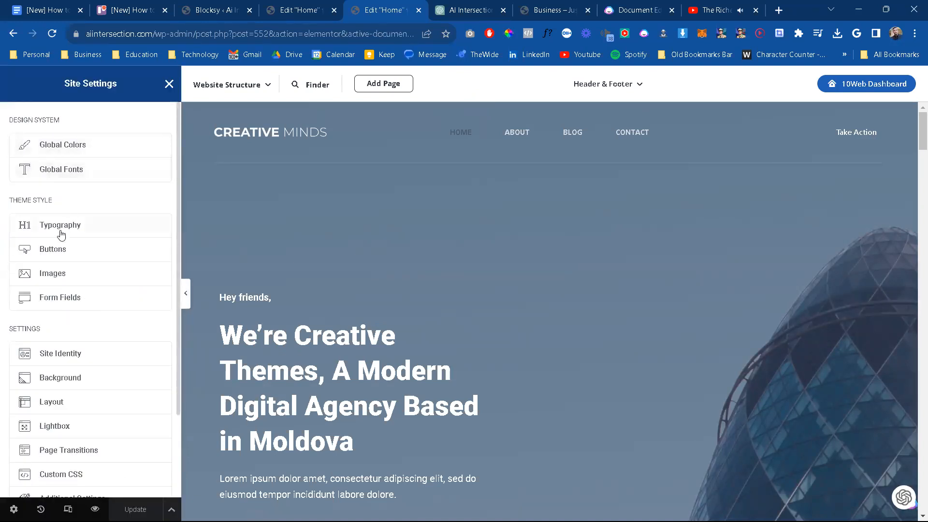
pyautogui.click(77, 274)
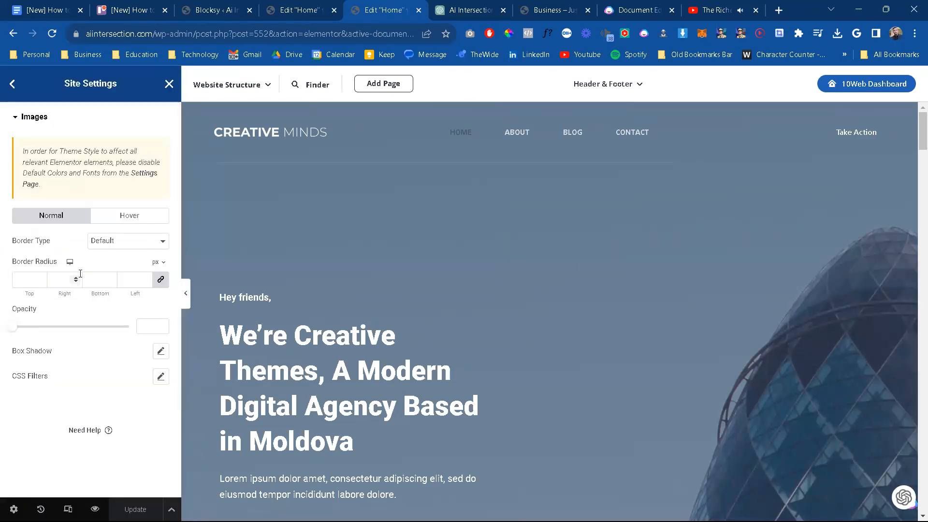
# Step: Review the site-wide Background settings and return to the Site Settings overview
pyautogui.click(13, 84)
pyautogui.click(86, 377)
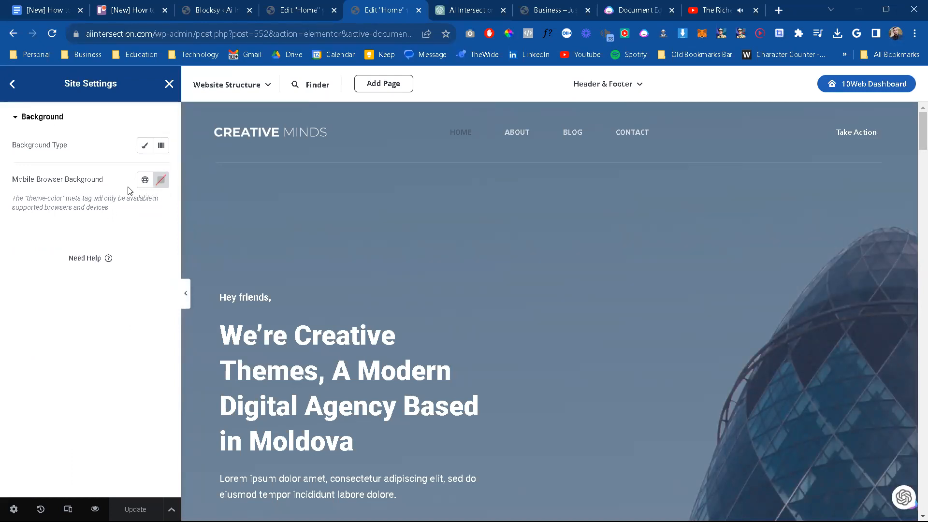
pyautogui.click(13, 80)
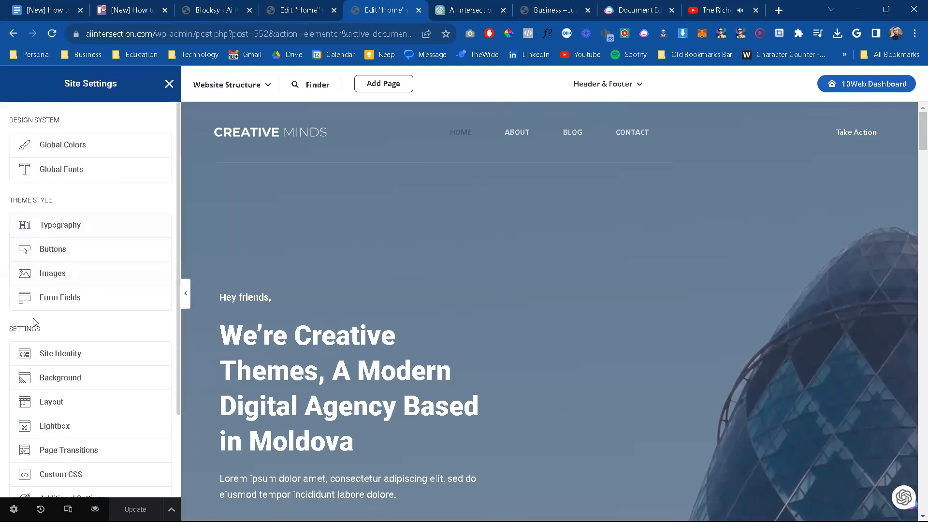
pyautogui.click(99, 383)
pyautogui.click(17, 96)
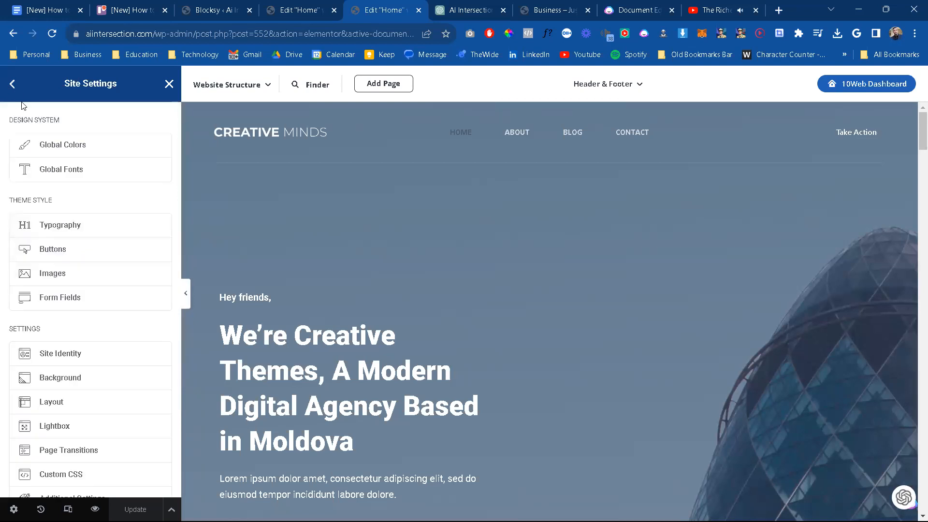
# Step: Examine the site's Layout settings, including content width, widget spacing and default page layout, and return to the overview
pyautogui.click(101, 404)
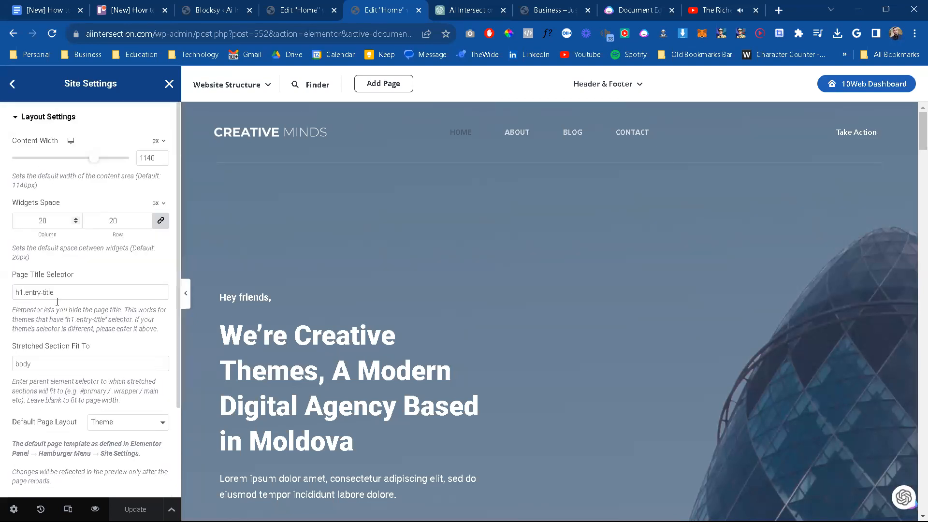
pyautogui.scroll(-3, 57, 326)
pyautogui.scroll(3, 57, 325)
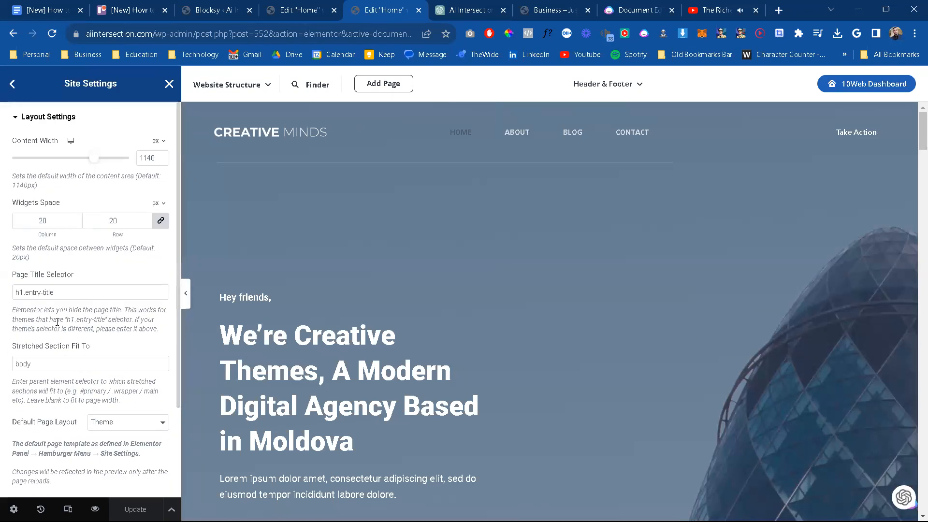
pyautogui.click(17, 117)
pyautogui.click(13, 84)
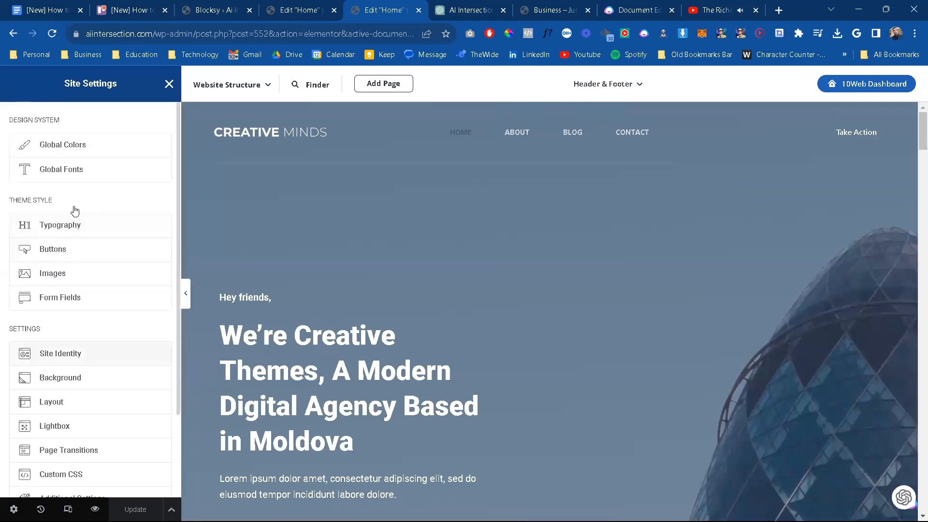
pyautogui.click(111, 409)
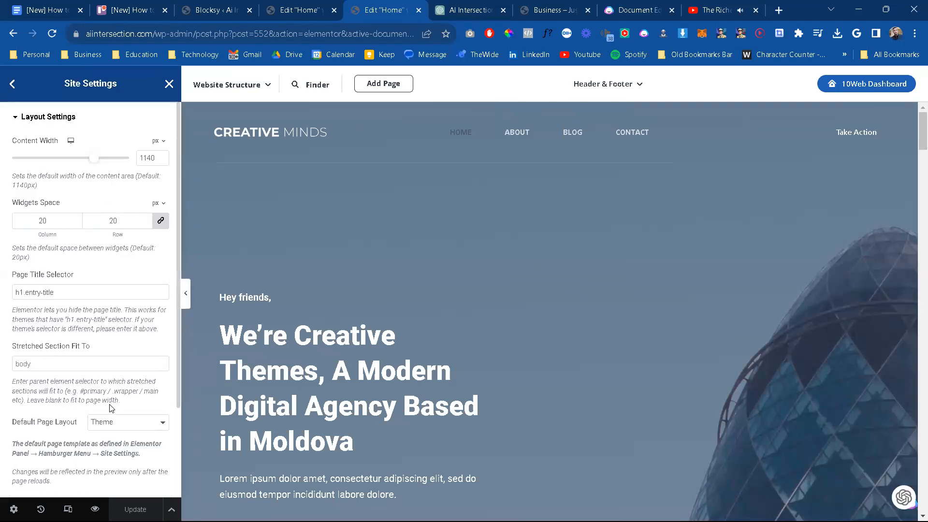
pyautogui.click(59, 123)
pyautogui.click(12, 85)
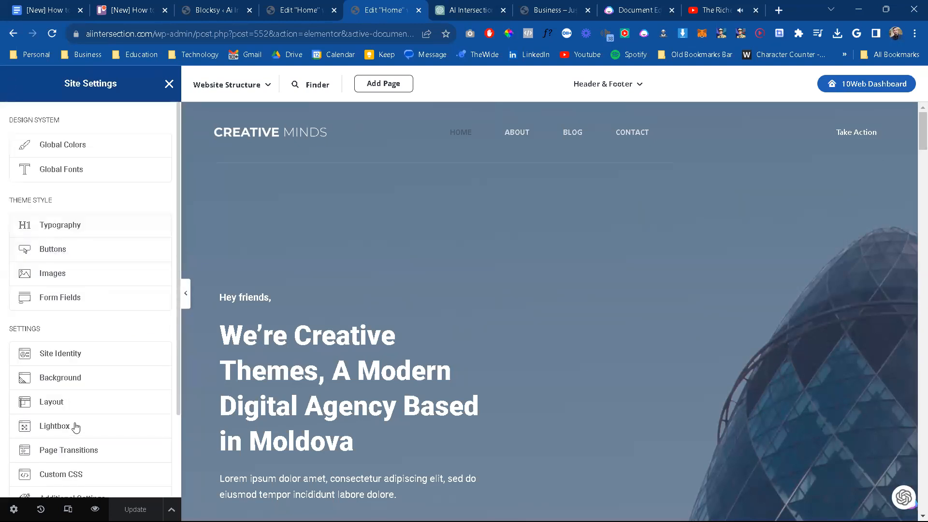
# Step: Look over the remaining Site Settings categories and reopen the Images theme style options
pyautogui.scroll(-2, 77, 419)
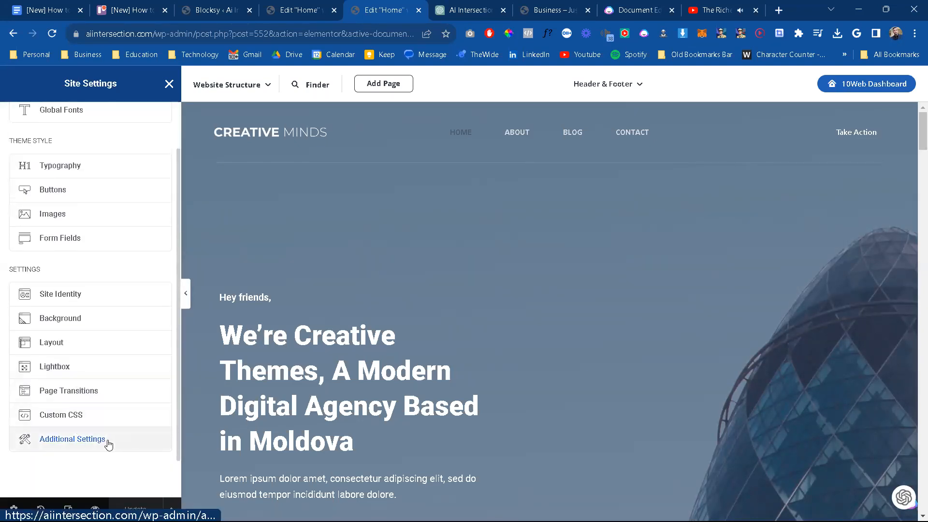
pyautogui.scroll(2, 89, 316)
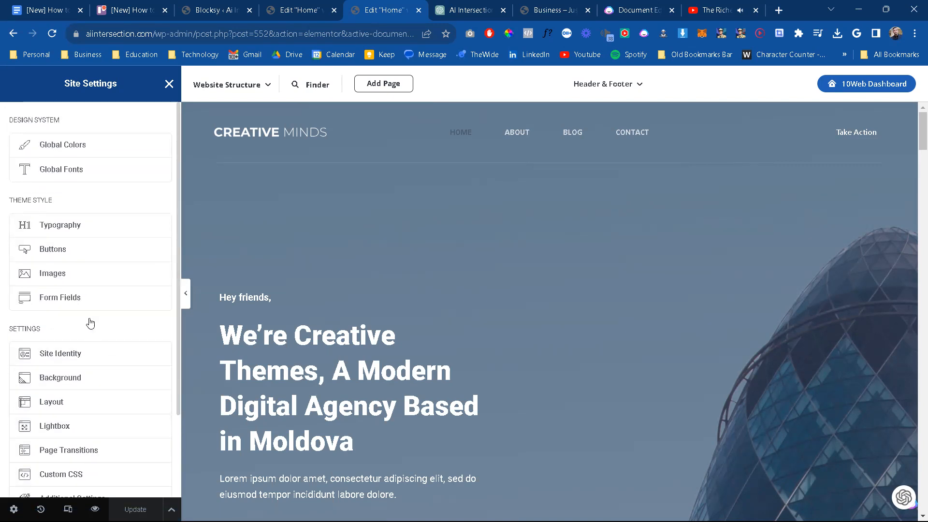
pyautogui.click(95, 274)
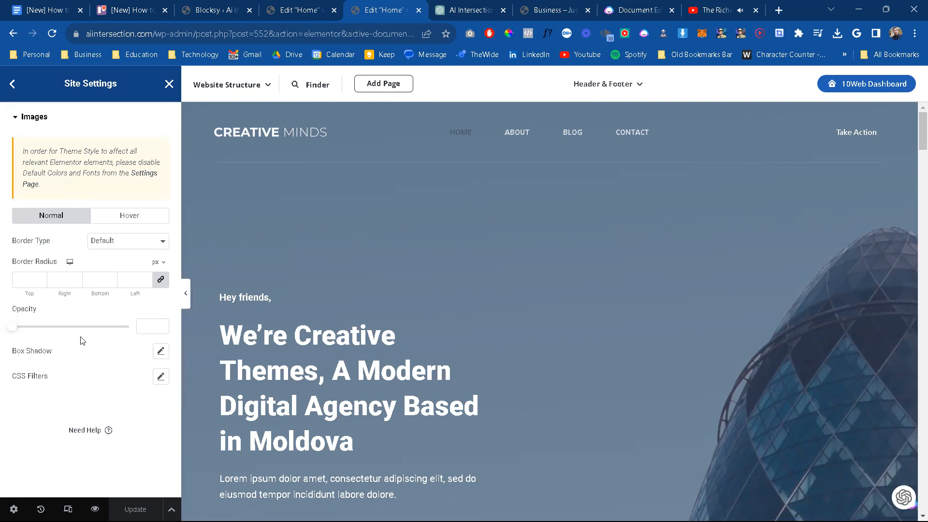
# Step: Leave the Site Settings, check the site's header template option, and dismiss its dialog
pyautogui.click(13, 86)
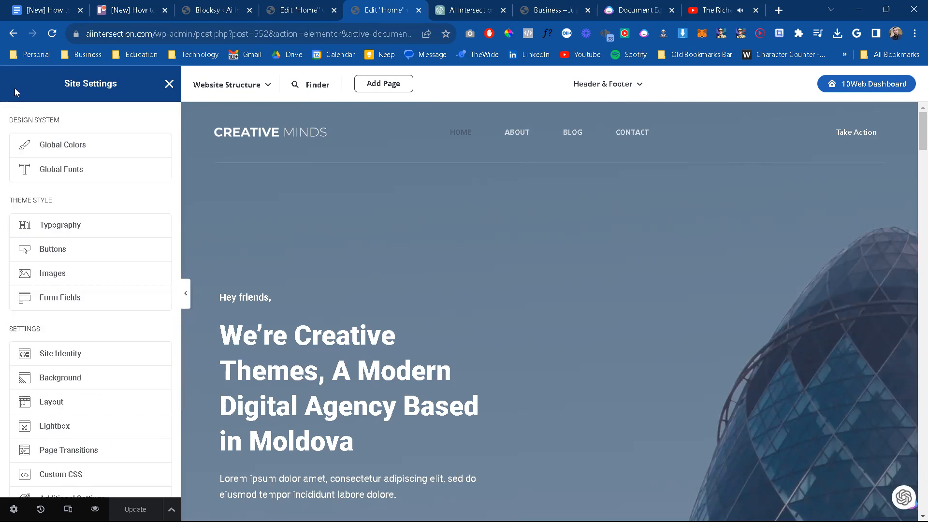
pyautogui.click(169, 86)
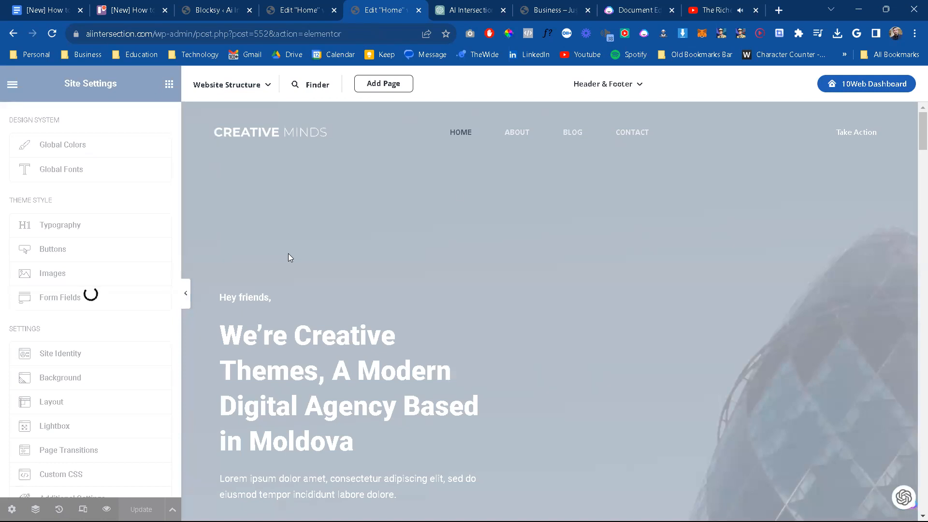
pyautogui.moveTo(643, 83)
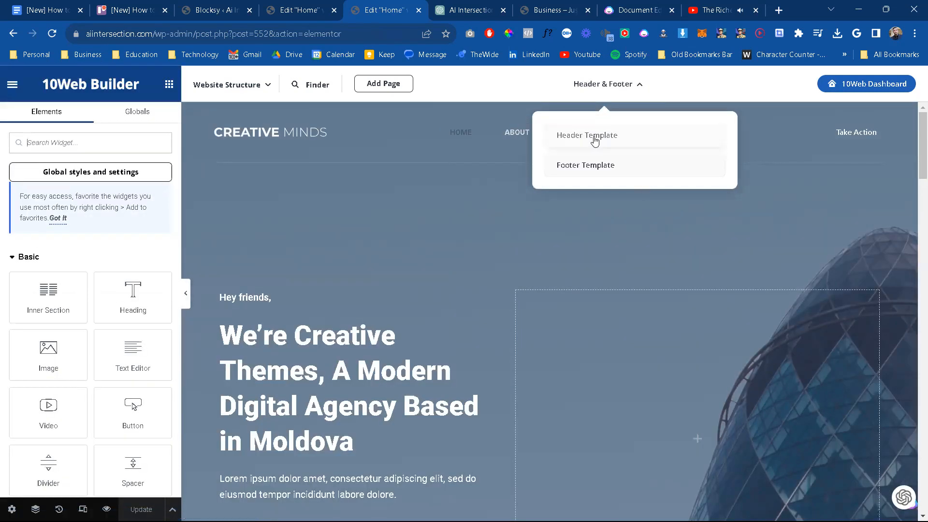
pyautogui.click(599, 137)
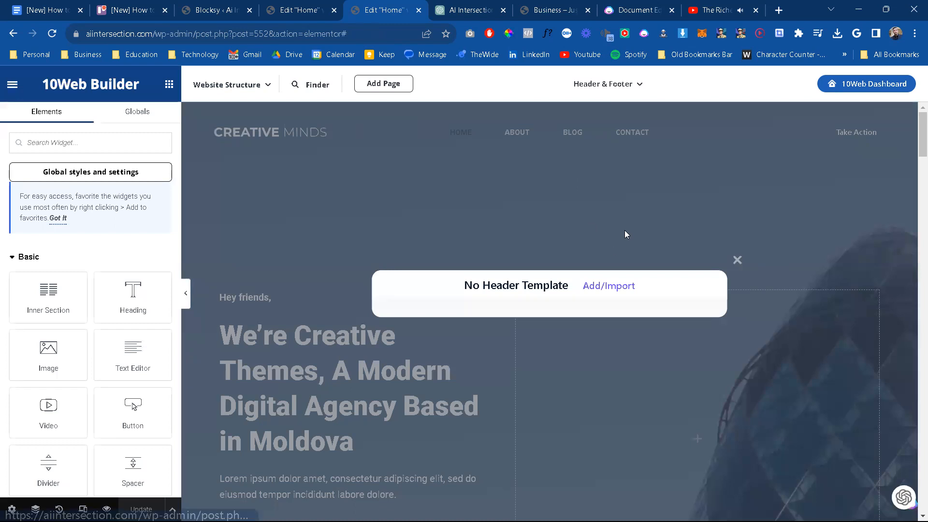
pyautogui.click(737, 260)
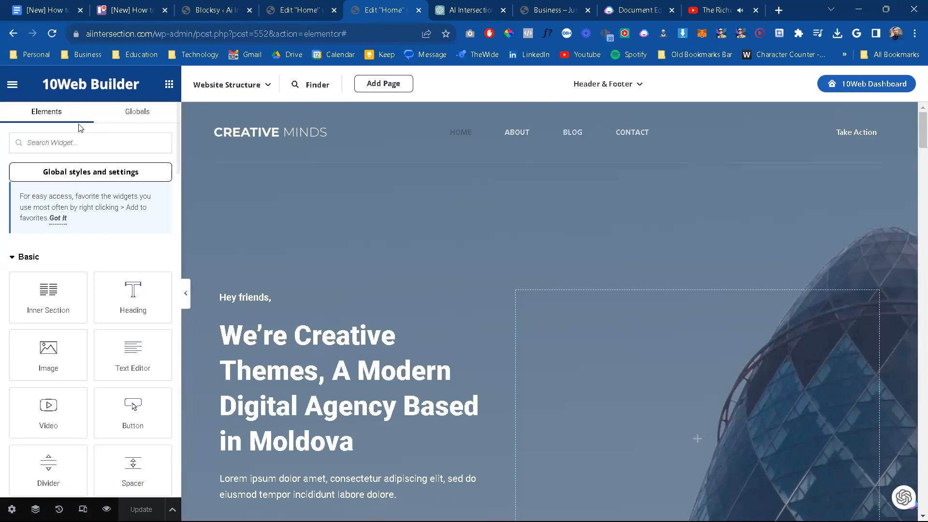
# Step: Look over the Globals and Elements widget lists and the hero section of the home page
pyautogui.click(129, 112)
pyautogui.click(58, 110)
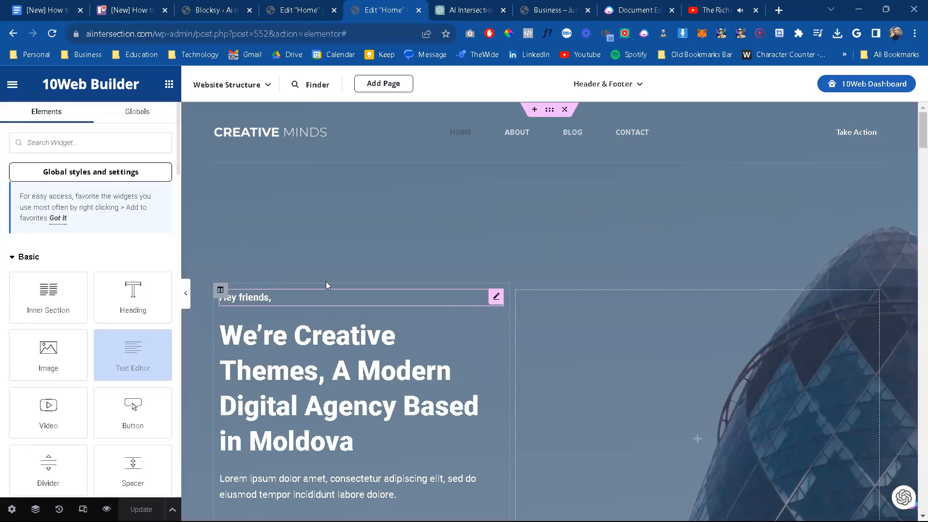
pyautogui.scroll(-4, 661, 319)
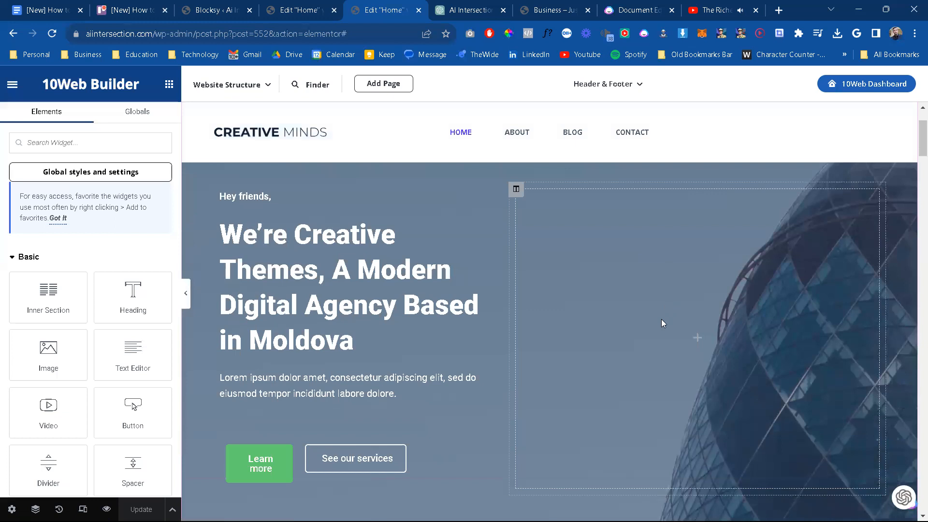
pyautogui.scroll(2, 540, 435)
pyautogui.scroll(2, 660, 205)
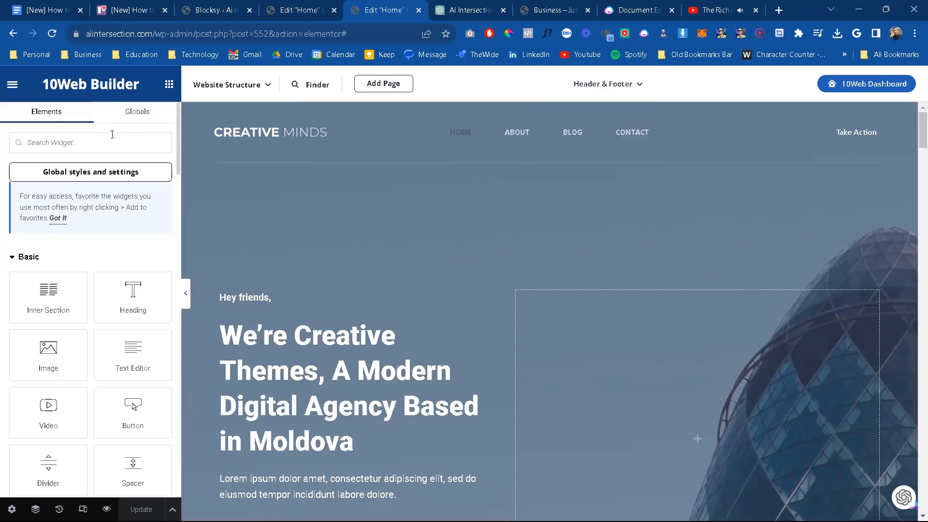
# Step: Reopen the Site Settings and review the list of design system, theme style and settings categories
pyautogui.click(15, 92)
pyautogui.click(15, 92)
pyautogui.click(13, 85)
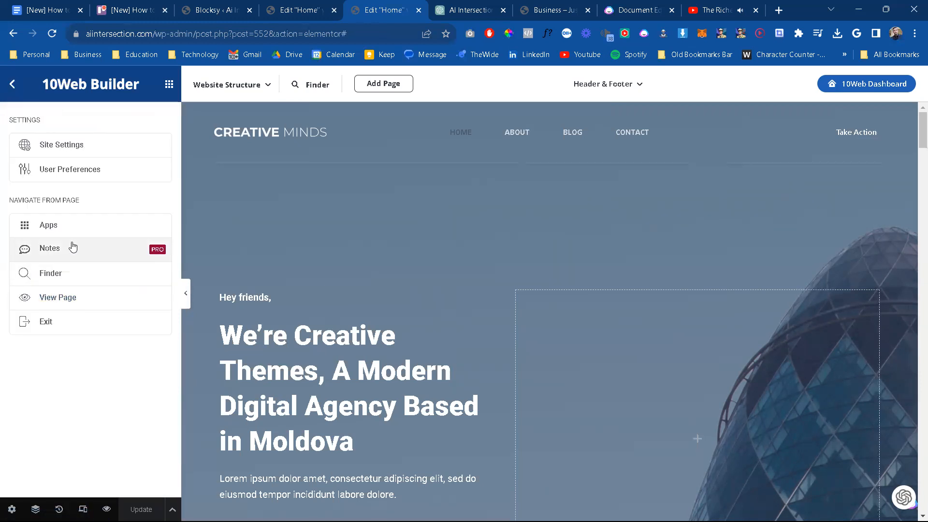
pyautogui.click(63, 149)
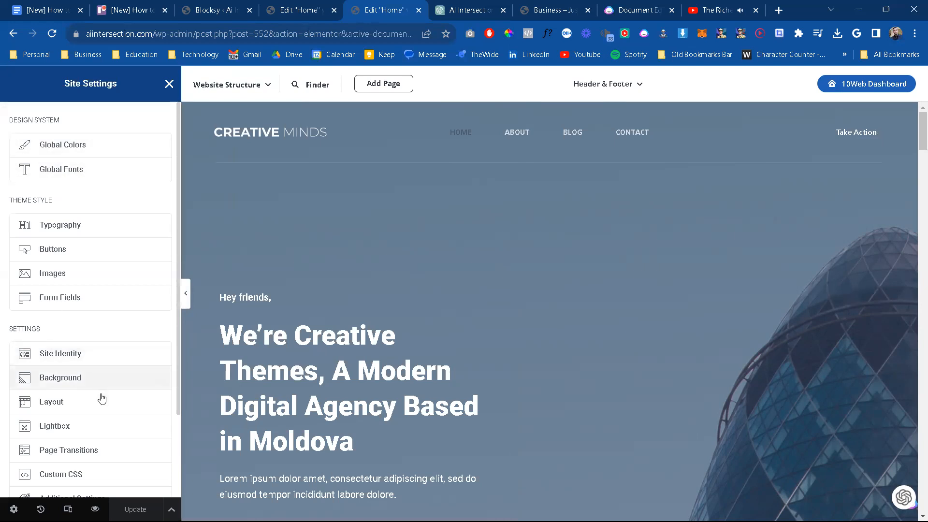
pyautogui.scroll(-2, 102, 407)
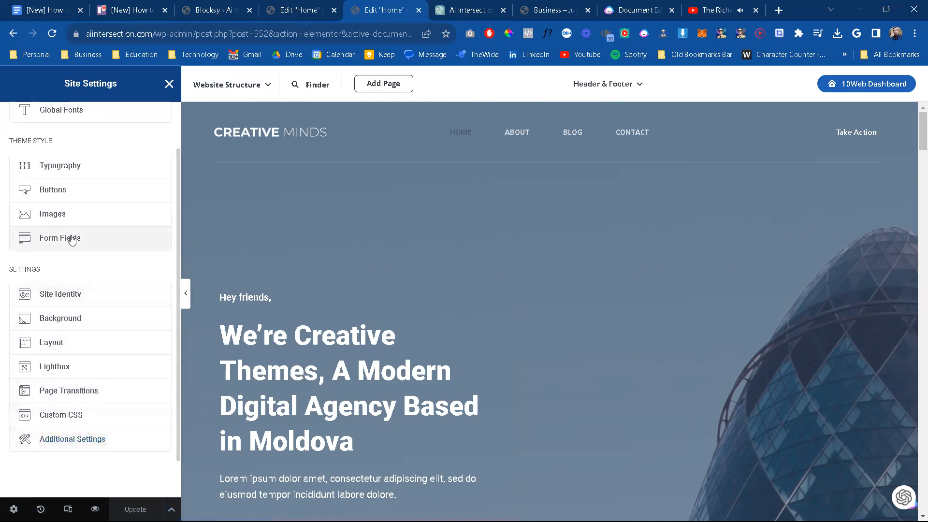
pyautogui.scroll(2, 91, 200)
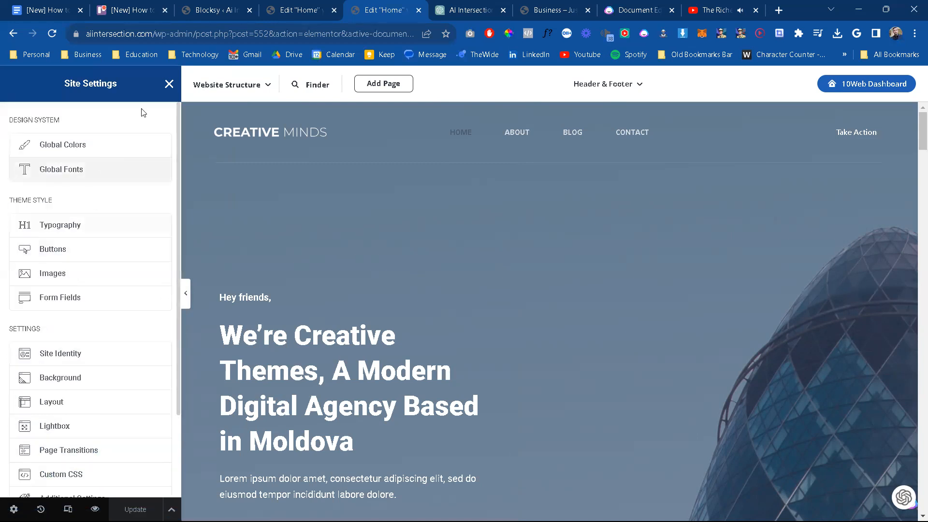
# Step: View the add/import page for header templates, then close it and dismiss the header template dialog
pyautogui.click(264, 92)
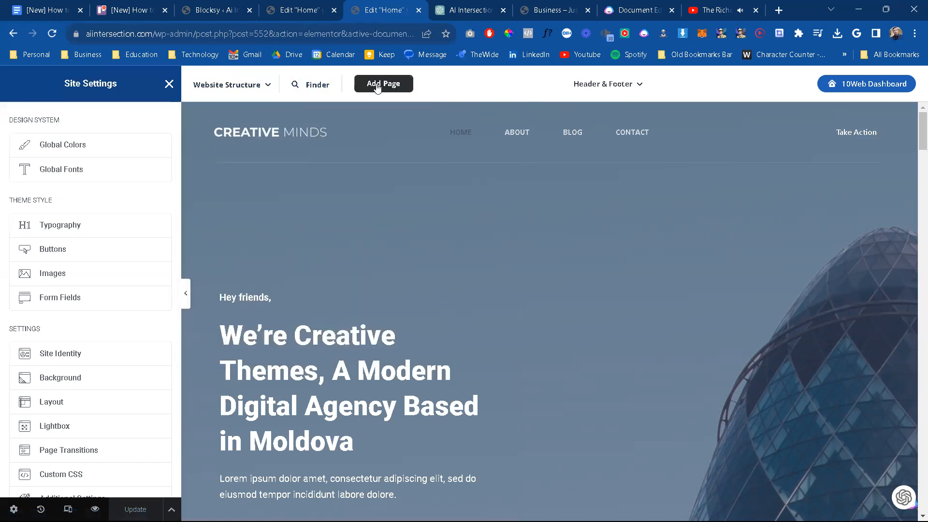
pyautogui.click(621, 92)
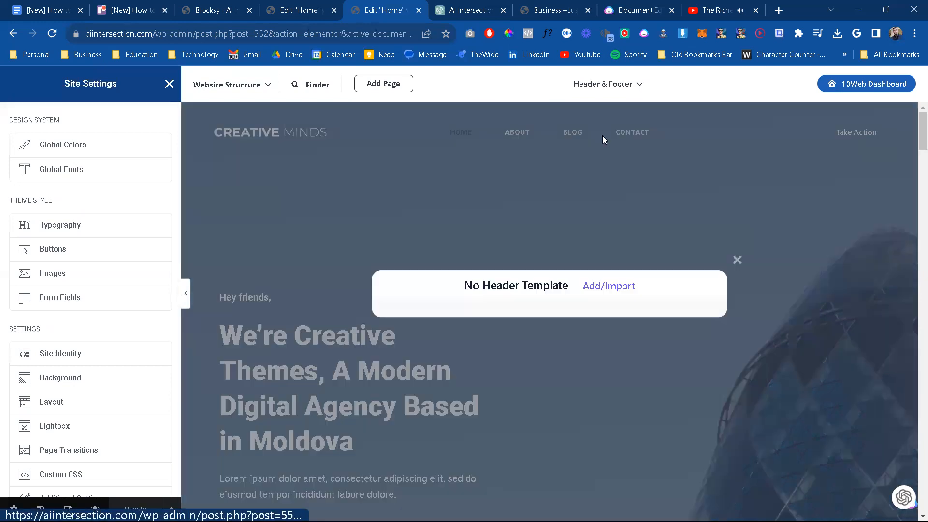
pyautogui.click(604, 138)
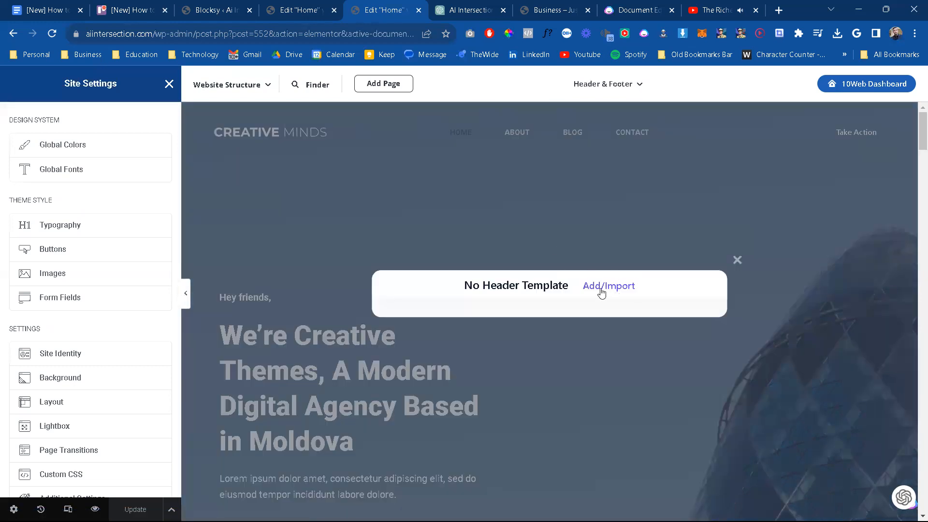
pyautogui.click(601, 290)
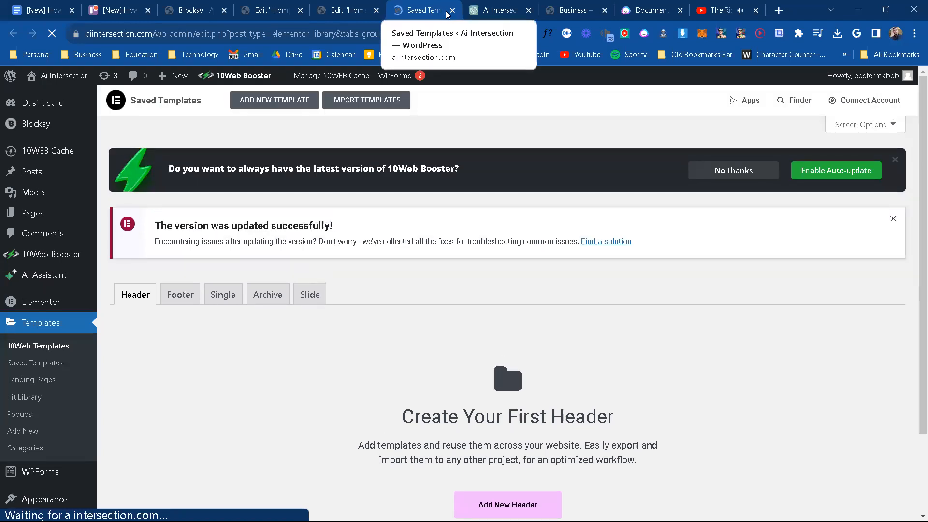
pyautogui.click(452, 10)
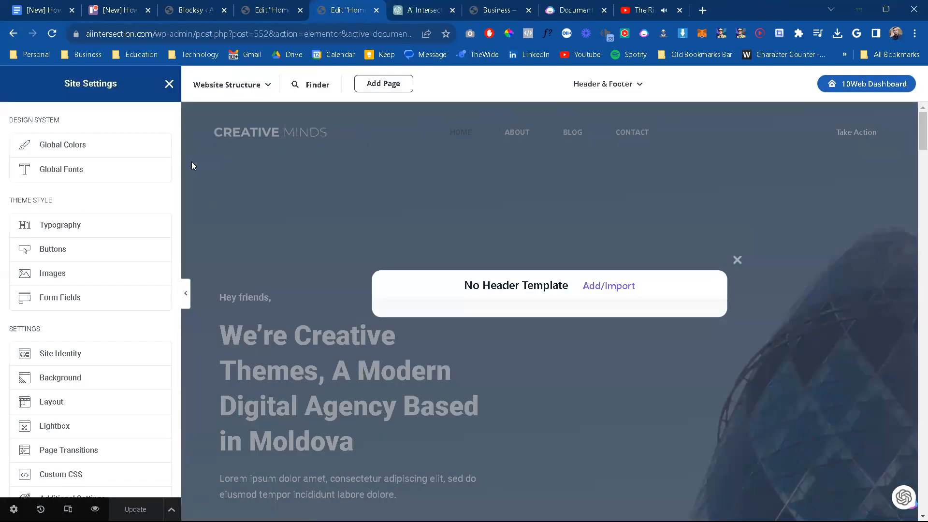
pyautogui.click(737, 260)
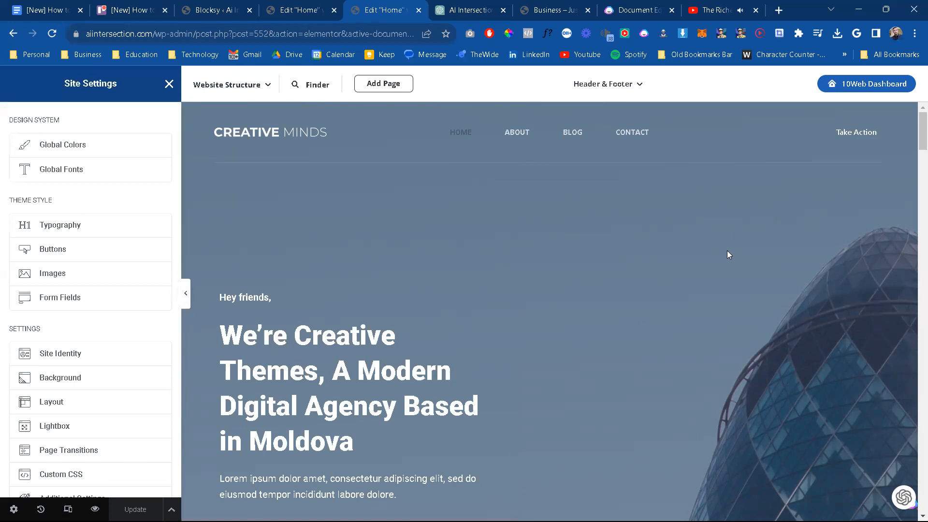
# Step: Review the home page hero, view the light AI header image in ChatGPT, and return to the page builder
pyautogui.scroll(-3, 650, 281)
pyautogui.scroll(-9, 649, 278)
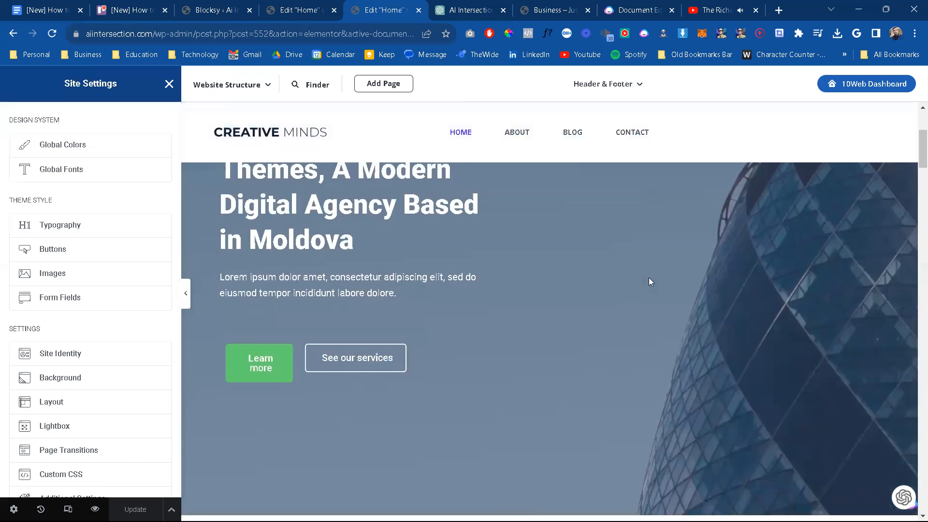
pyautogui.scroll(10, 648, 281)
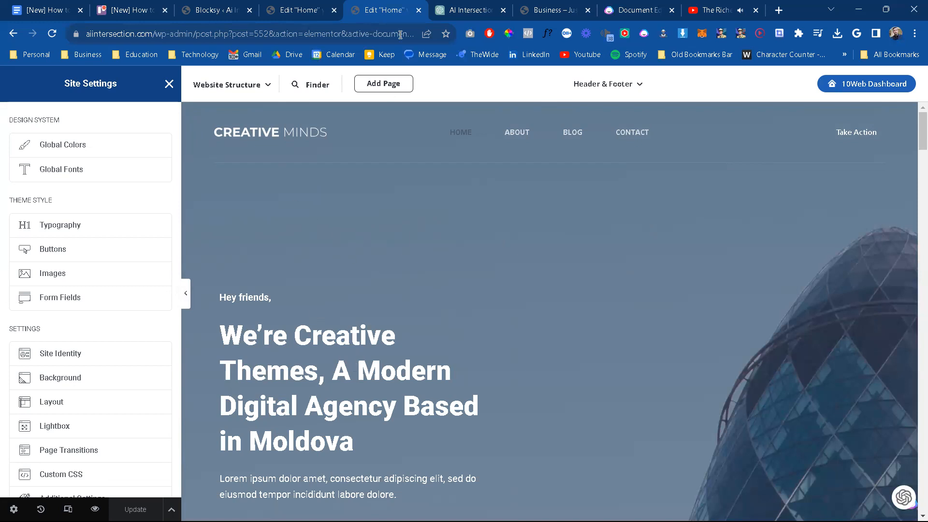
pyautogui.click(461, 8)
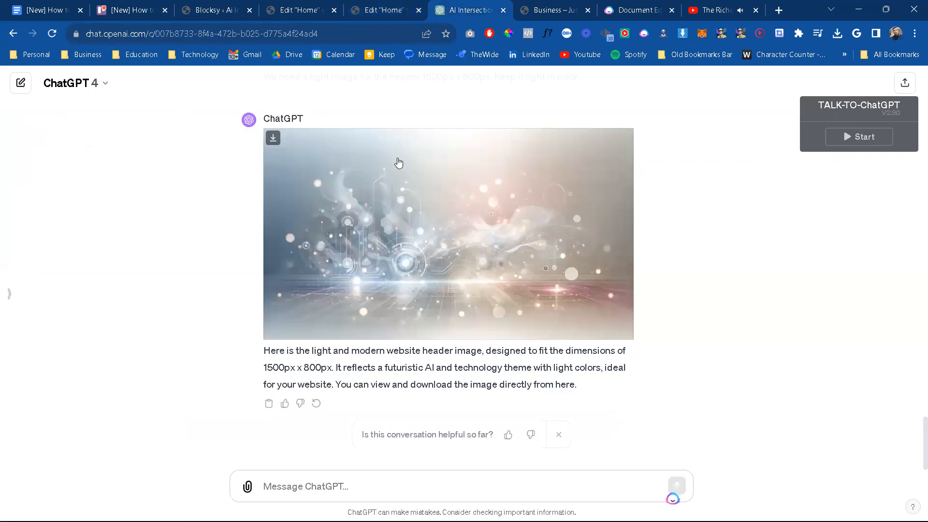
pyautogui.click(397, 13)
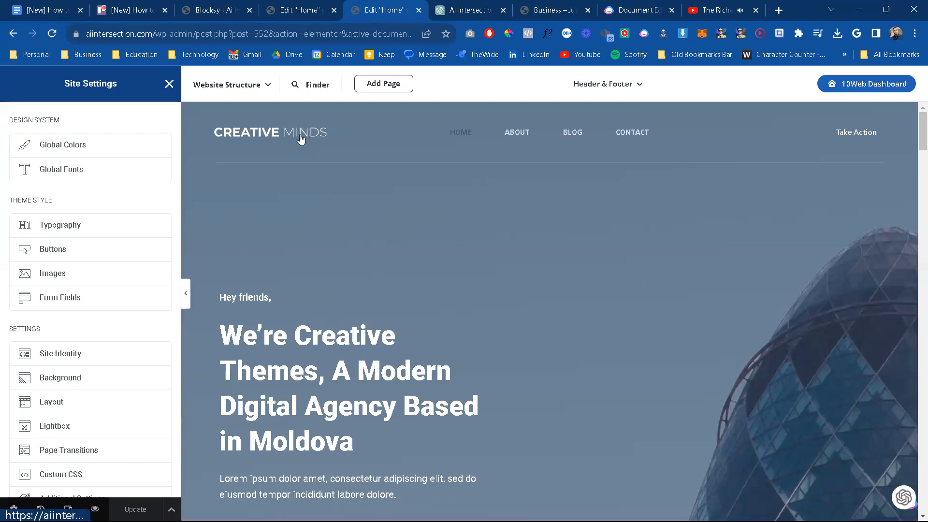
# Step: Hide the settings sidebar to preview the home page hero at full width, and bring the sidebar back
pyautogui.click(188, 298)
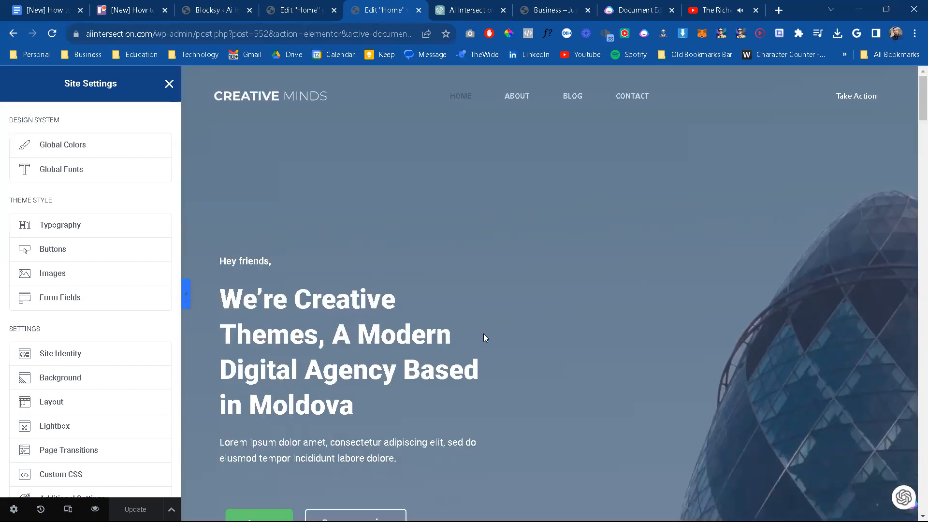
pyautogui.scroll(-7, 484, 341)
pyautogui.scroll(8, 483, 342)
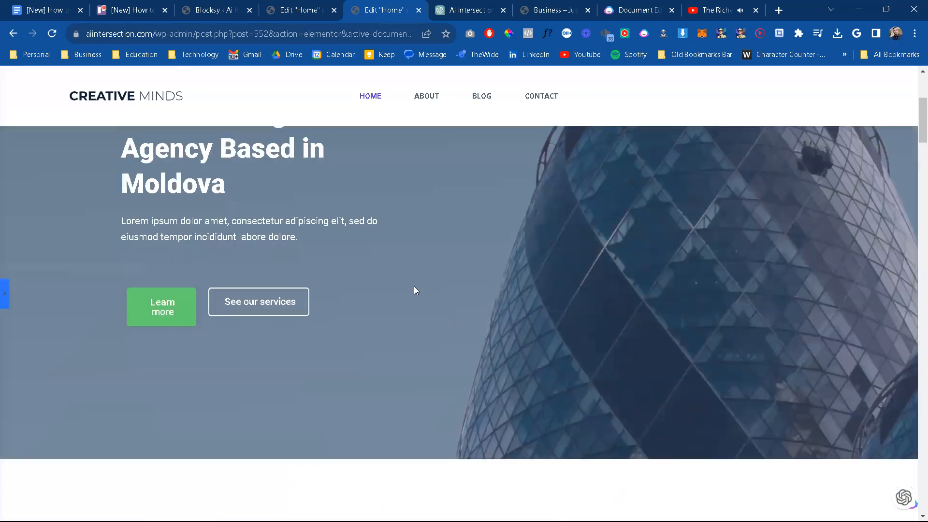
pyautogui.click(9, 301)
pyautogui.click(9, 300)
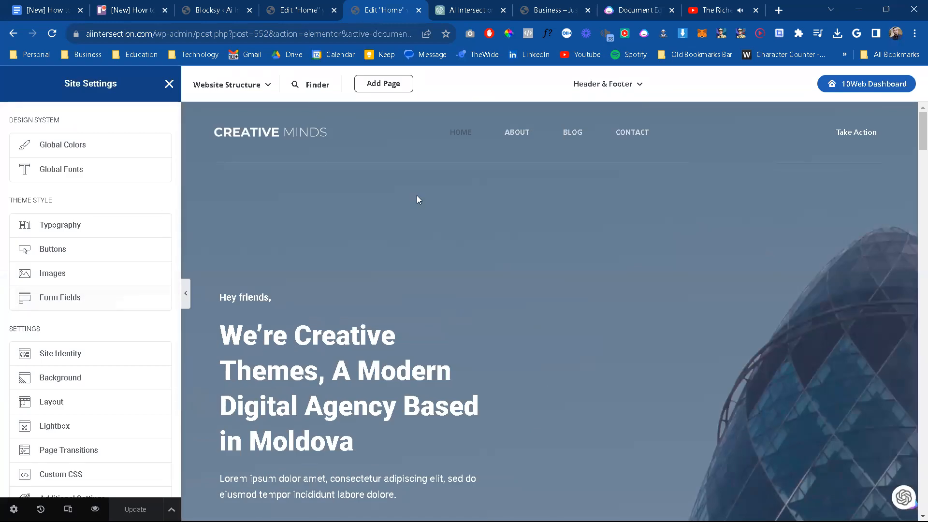
# Step: View the Blocksy business demo and the open Blocksy starter site page, and return to the home page builder
pyautogui.click(549, 9)
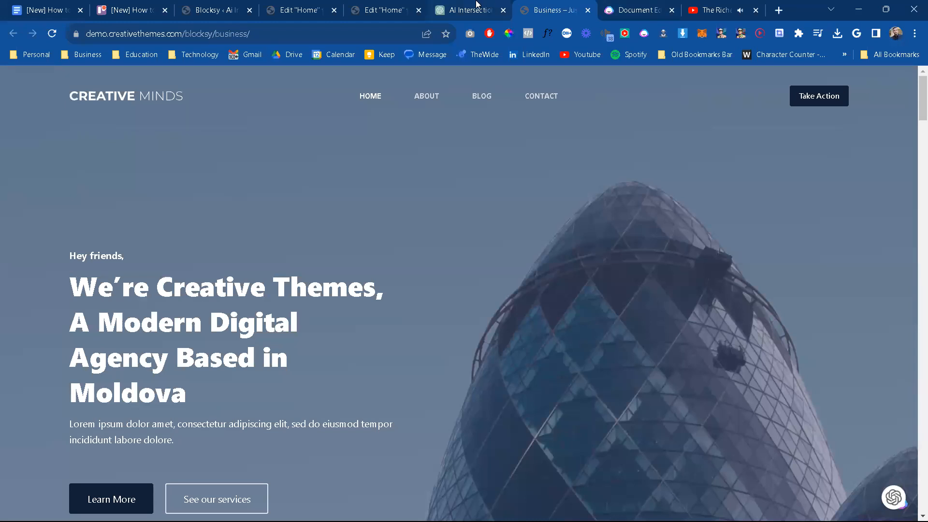
pyautogui.click(395, 4)
pyautogui.click(301, 4)
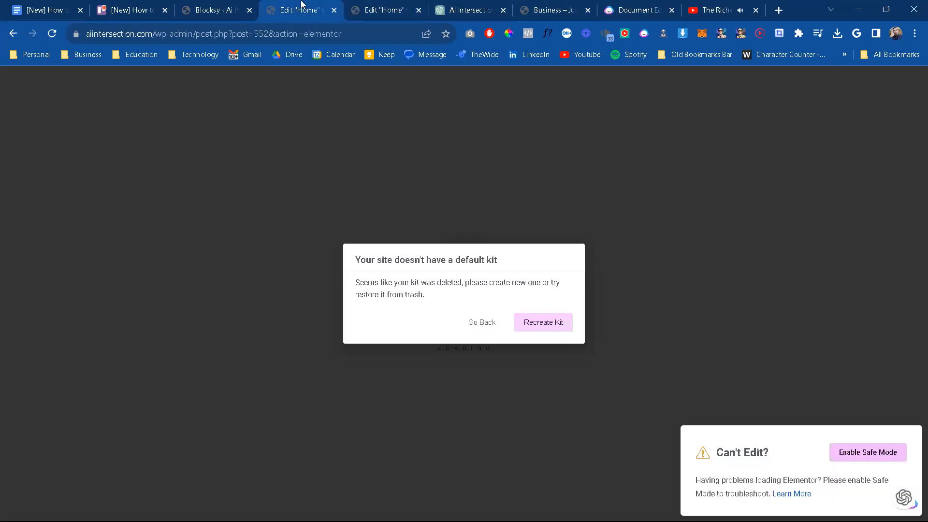
pyautogui.click(230, 3)
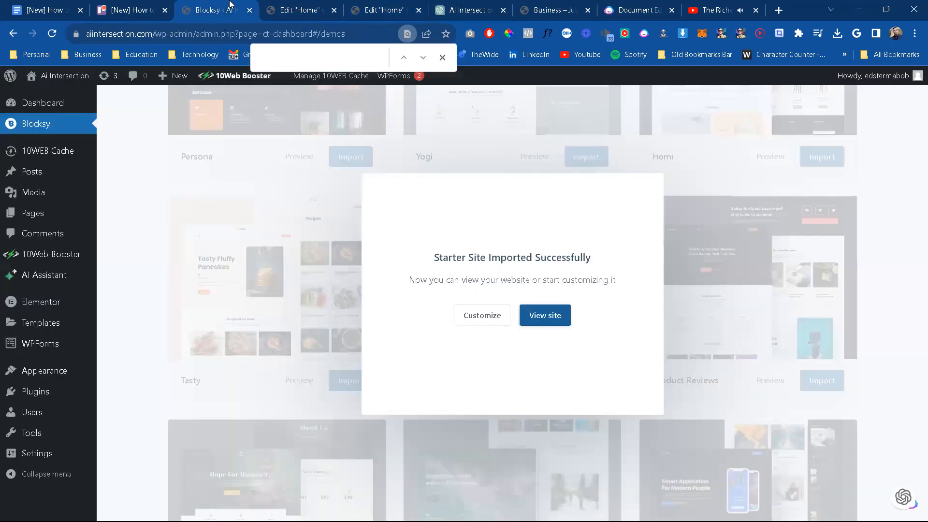
pyautogui.click(379, 9)
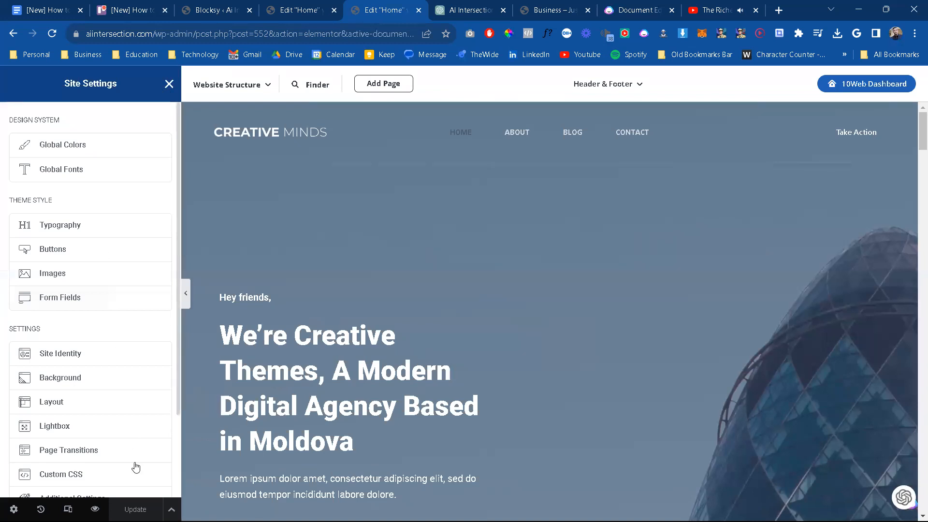
# Step: Check the Default Kit's general settings and close the Site Settings to return to the widget list
pyautogui.click(14, 509)
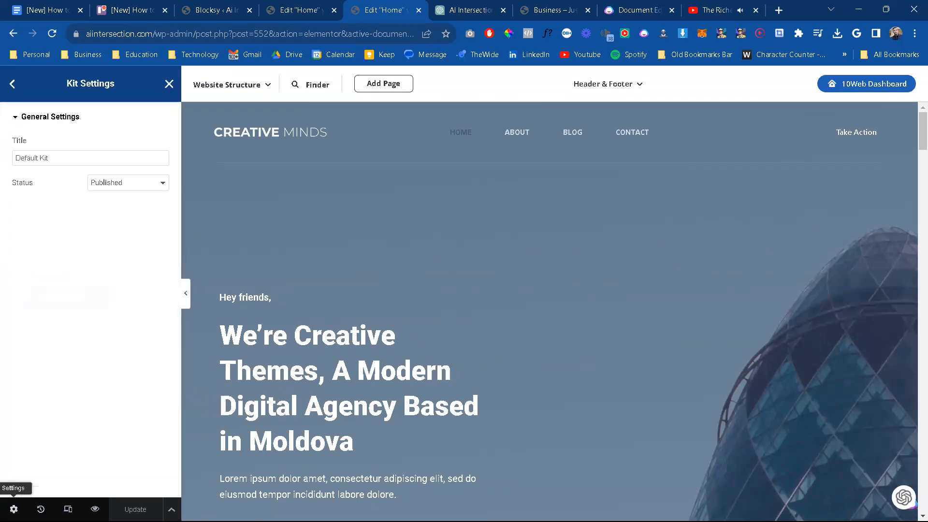
pyautogui.click(13, 86)
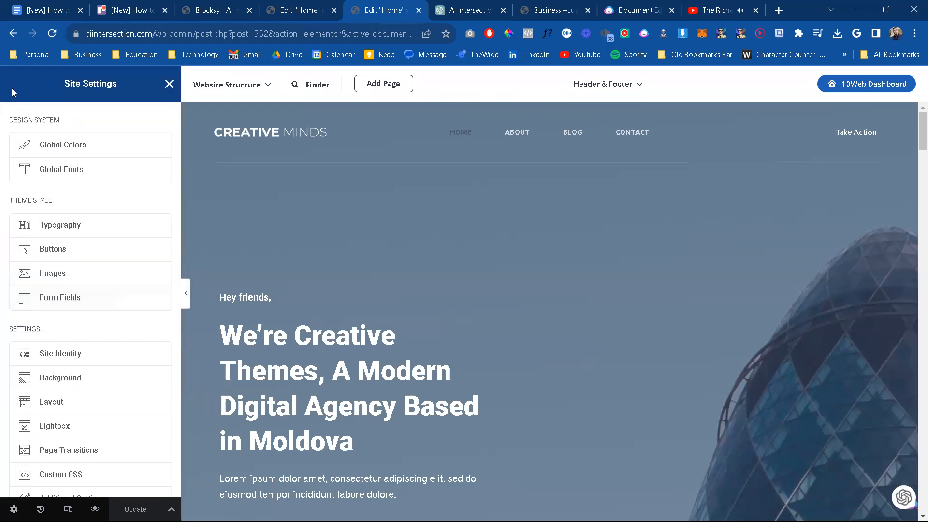
pyautogui.click(167, 83)
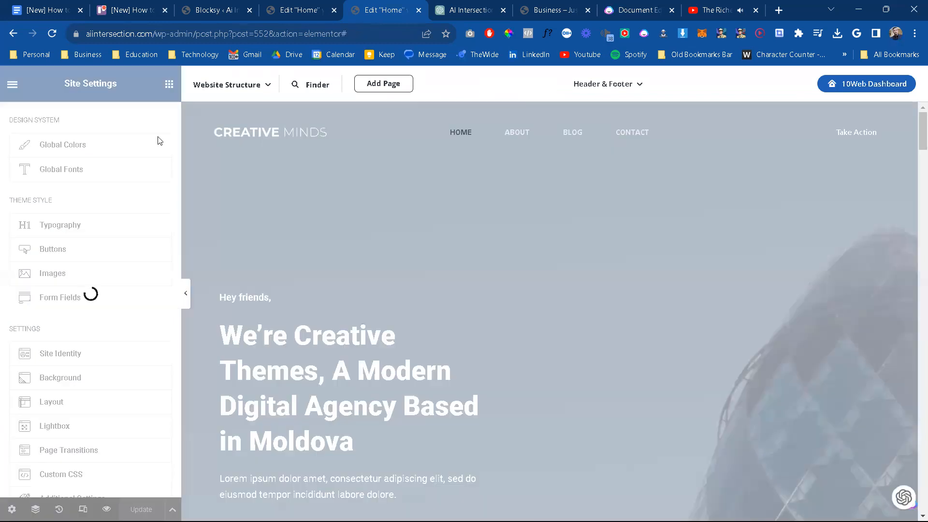
pyautogui.click(168, 86)
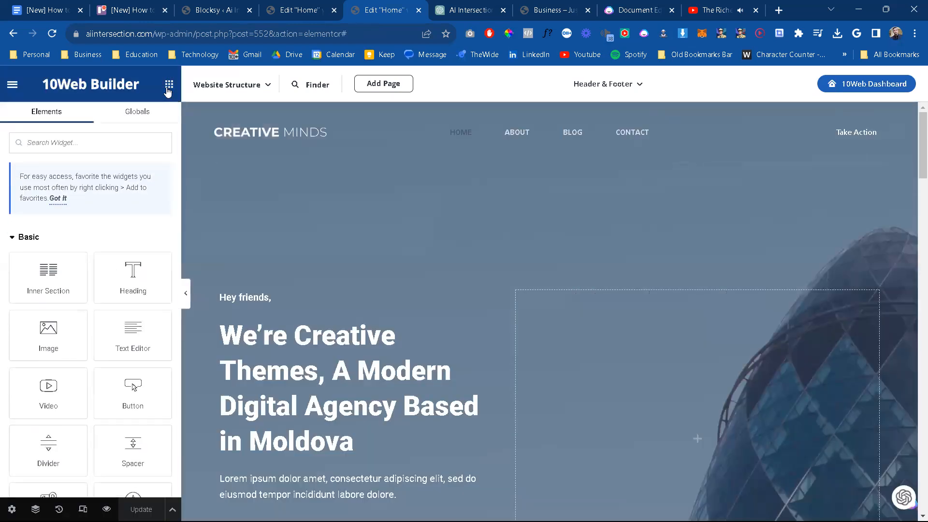
# Step: Exit the builder to the Home page's WordPress editor, postponing the choice of exit destination
pyautogui.click(12, 86)
pyautogui.click(53, 330)
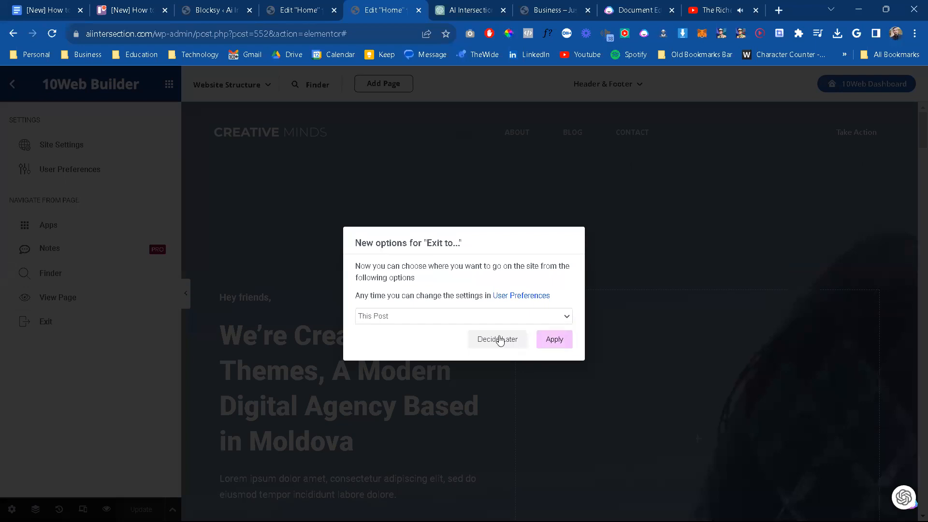
pyautogui.click(499, 340)
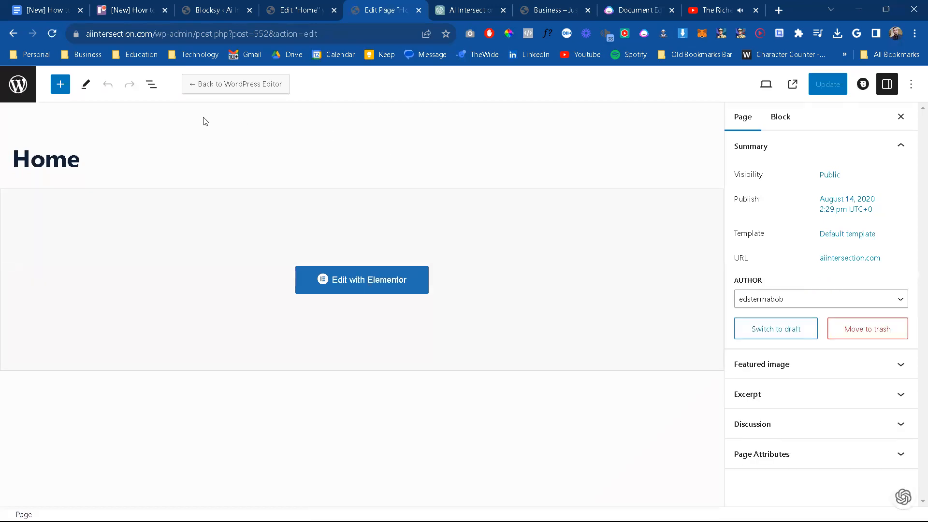
# Step: Create a new page titled "Ai Tool Library" from the pages list and publish it
pyautogui.click(17, 94)
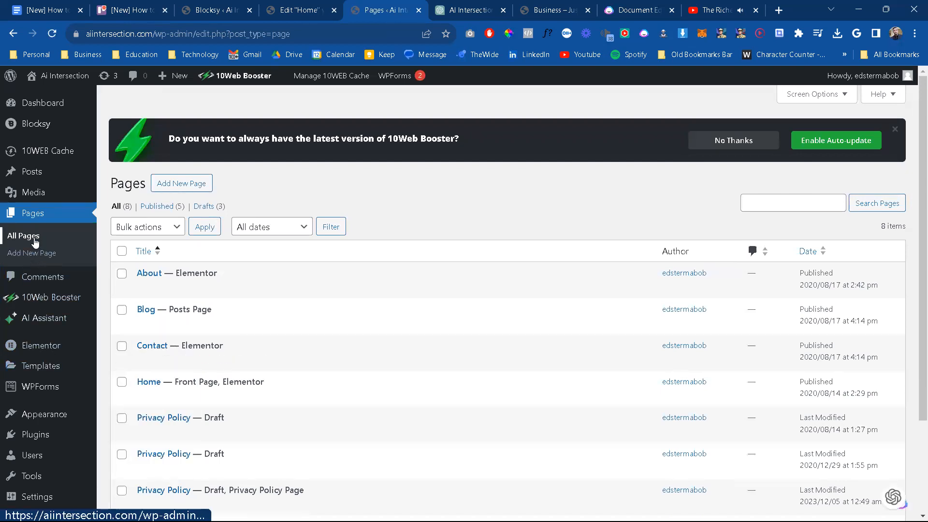
pyautogui.scroll(-3, 157, 344)
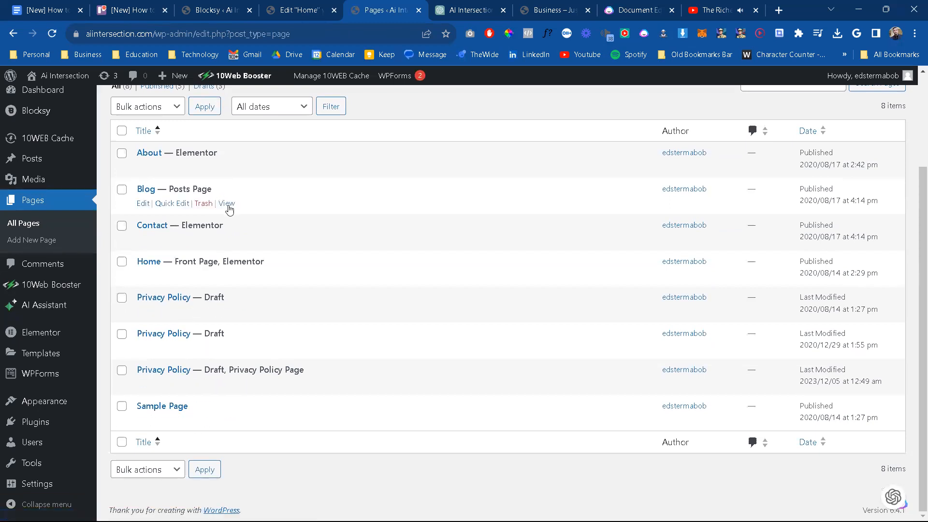
pyautogui.scroll(3, 167, 145)
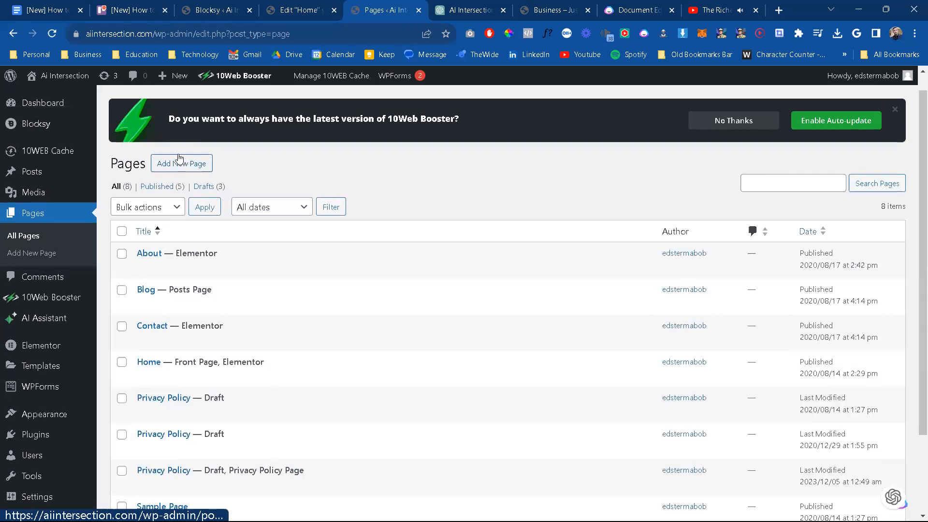
pyautogui.click(189, 170)
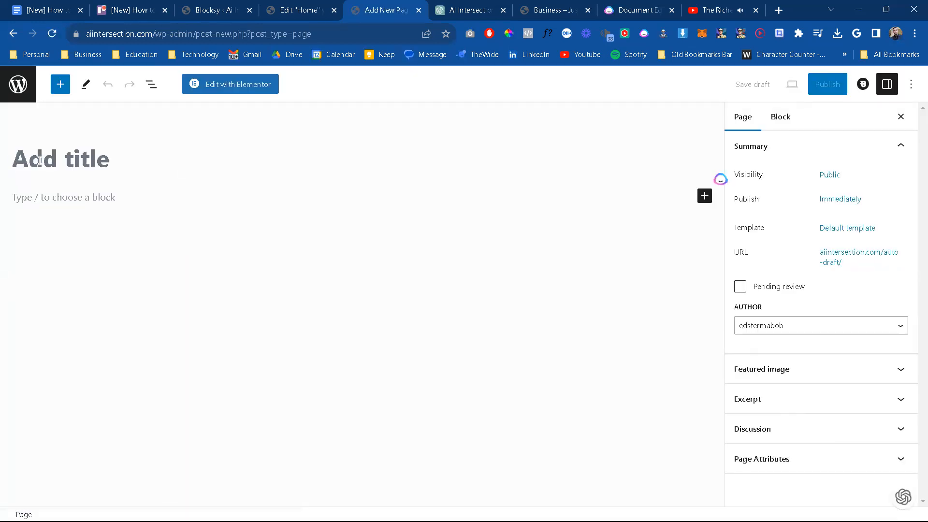
pyautogui.write('Ai Tool Libr')
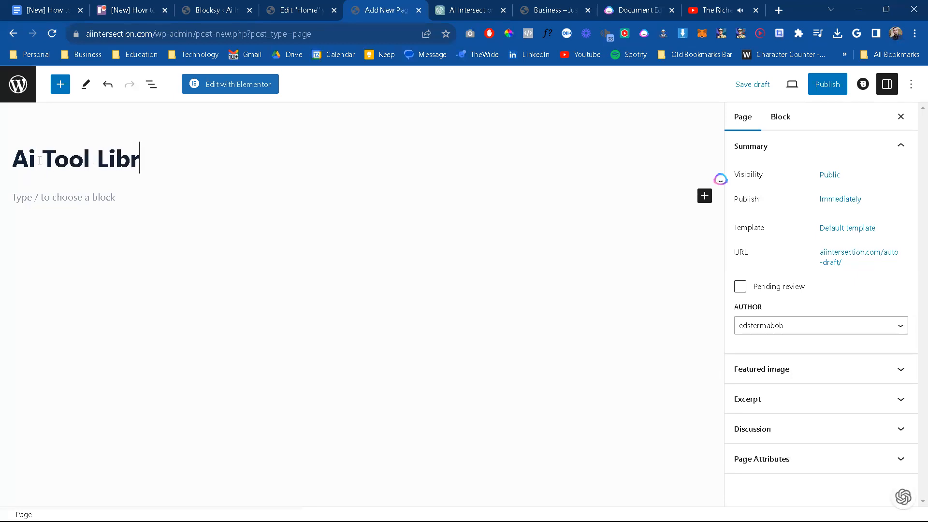
pyautogui.write('ary')
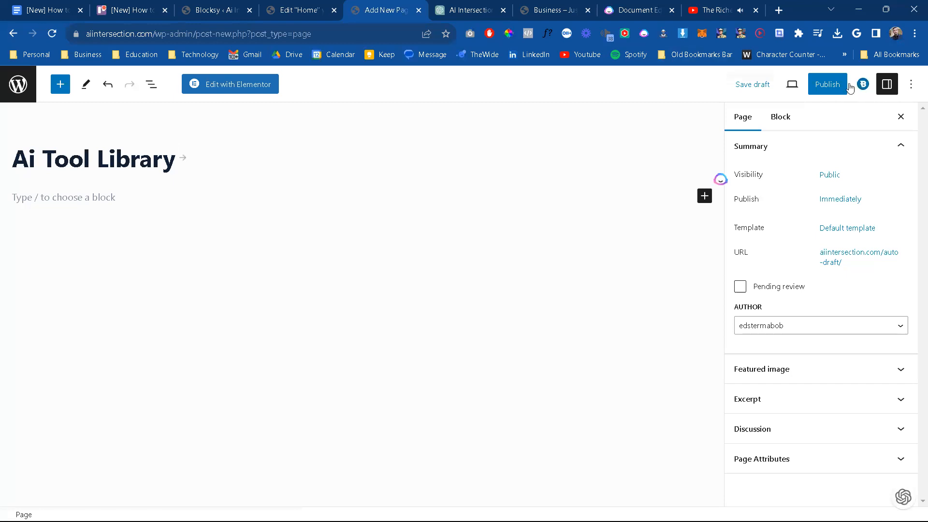
pyautogui.click(834, 85)
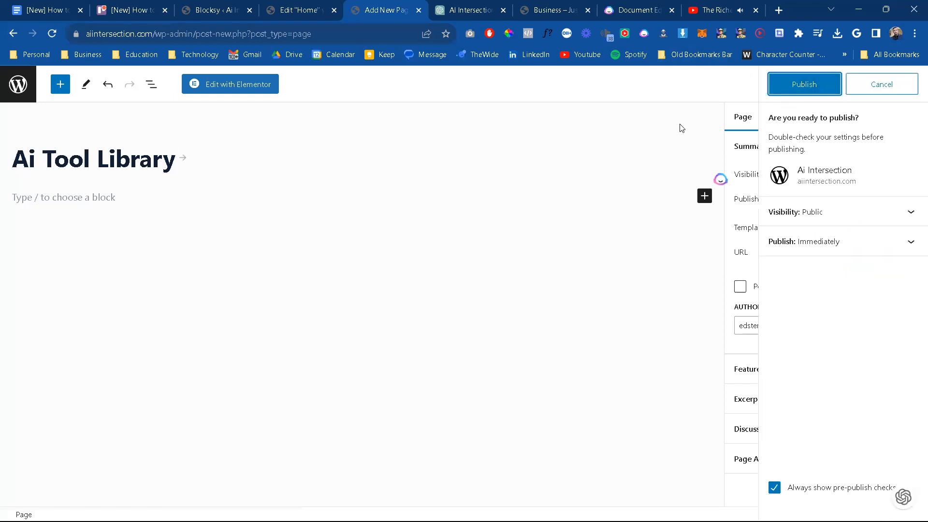
pyautogui.click(816, 86)
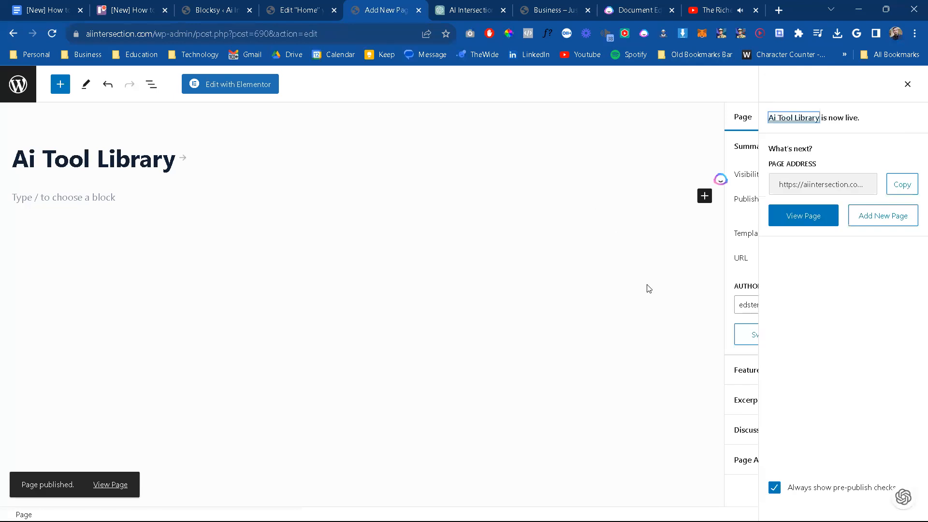
pyautogui.click(60, 84)
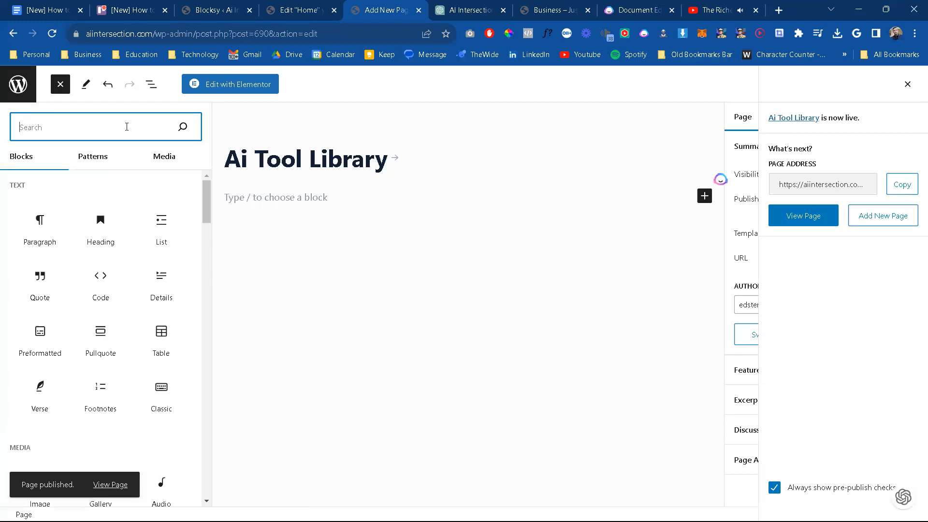
pyautogui.write('Ai')
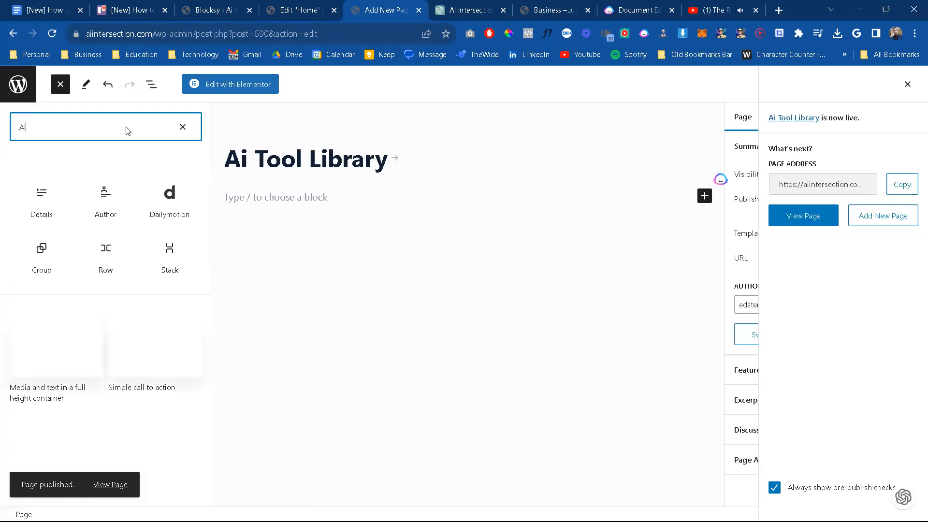
pyautogui.write(' News ')
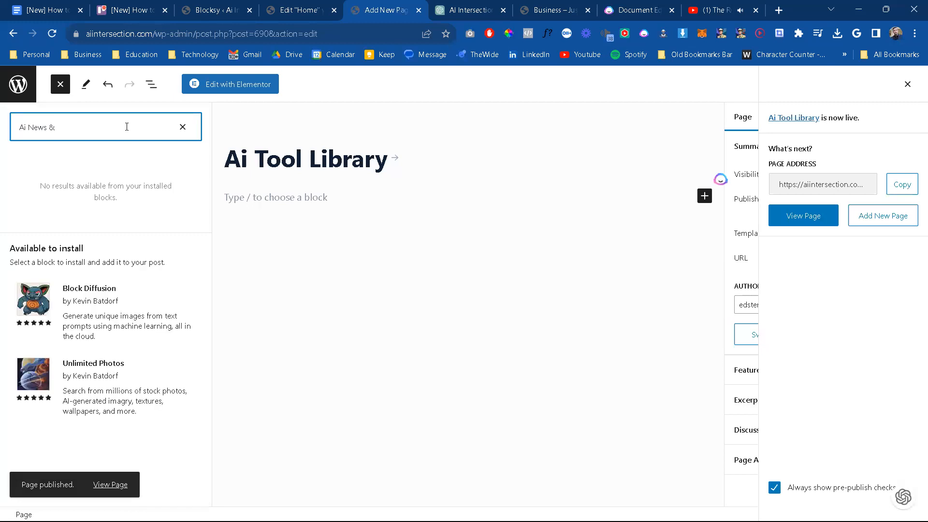
pyautogui.write('& Tips')
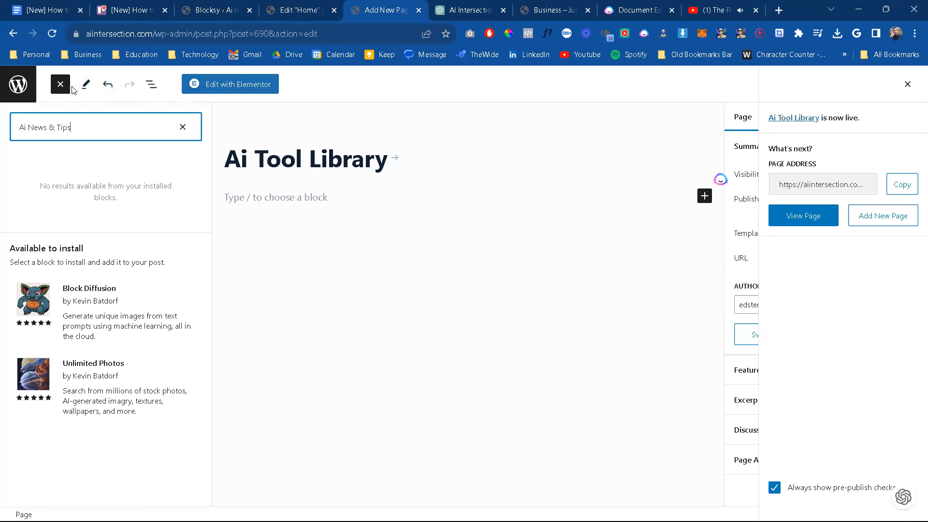
pyautogui.click(908, 84)
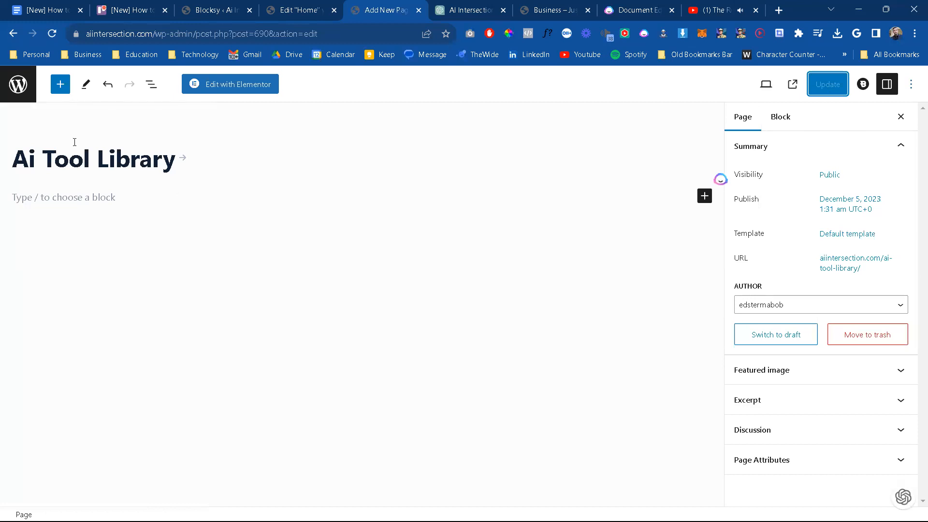
pyautogui.click(60, 84)
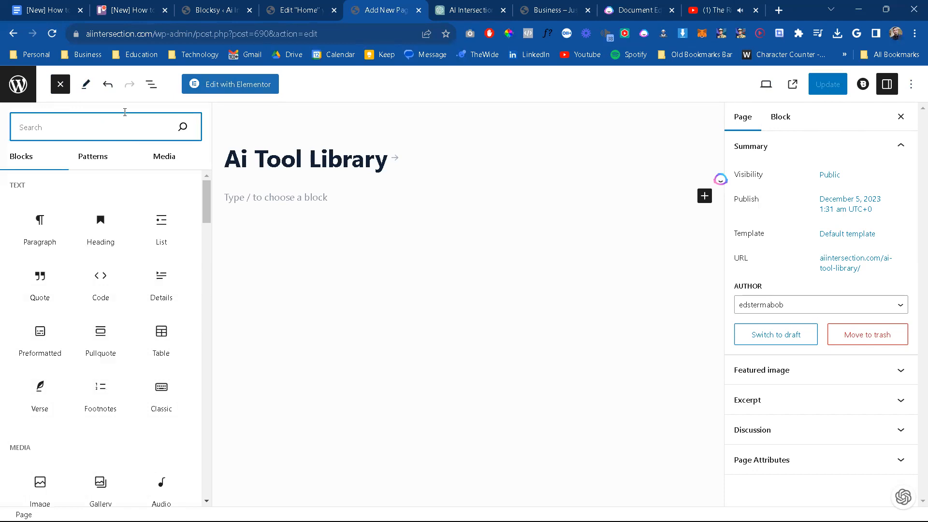
pyautogui.click(57, 90)
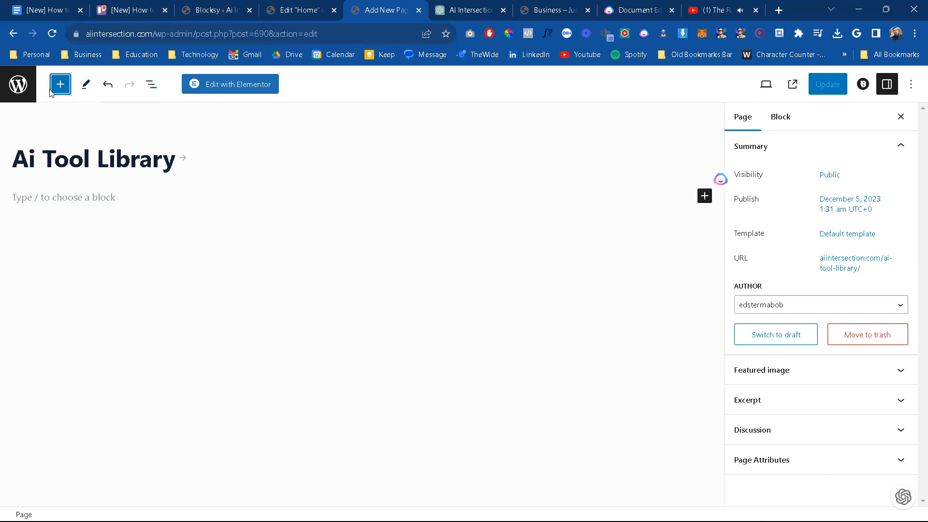
# Step: Return to the pages list and open the Blog posts page for editing
pyautogui.click(19, 86)
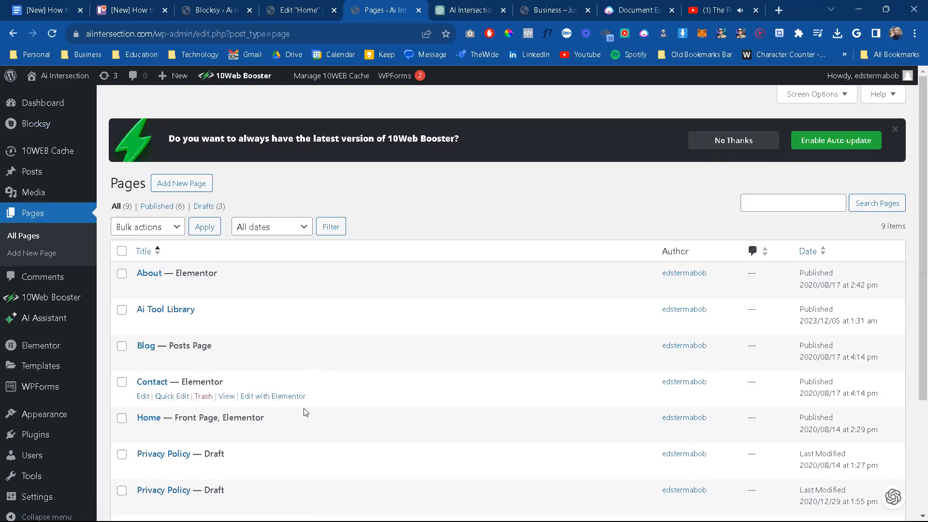
pyautogui.scroll(-3, 305, 409)
pyautogui.scroll(2, 304, 408)
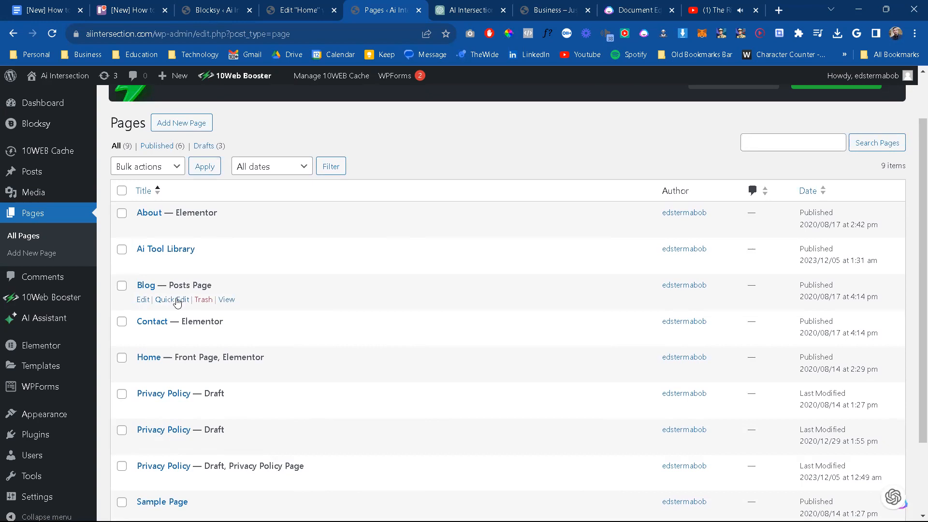
pyautogui.click(141, 300)
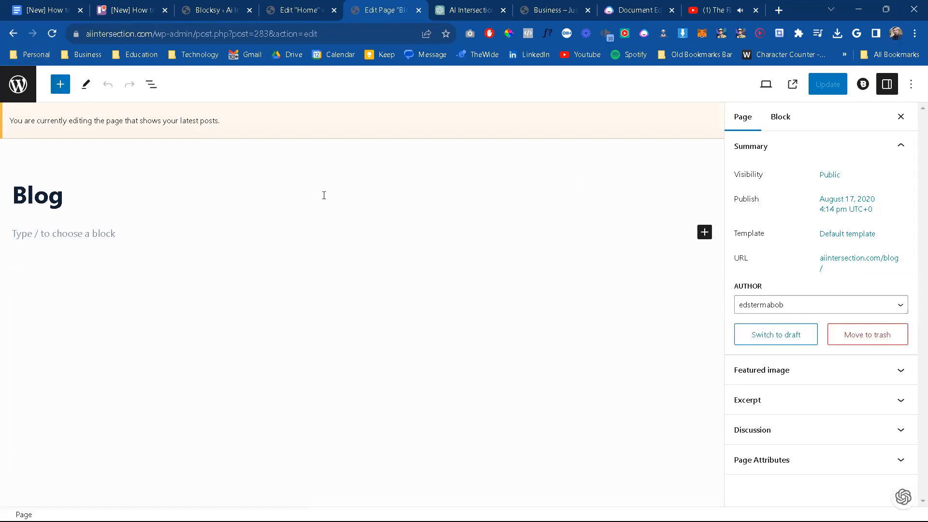
pyautogui.click(49, 196)
pyautogui.click(64, 202)
pyautogui.doubleClick(30, 195)
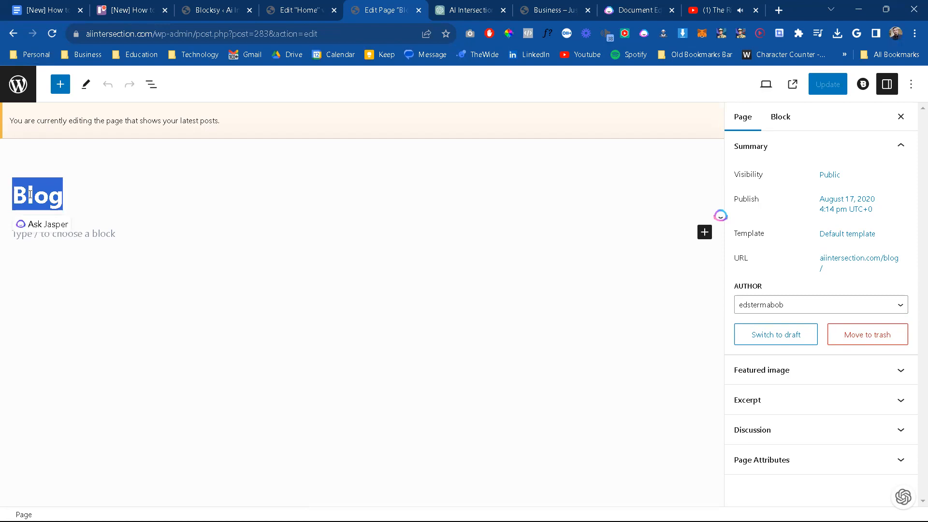
pyautogui.write('N')
pyautogui.press('BackSpace')
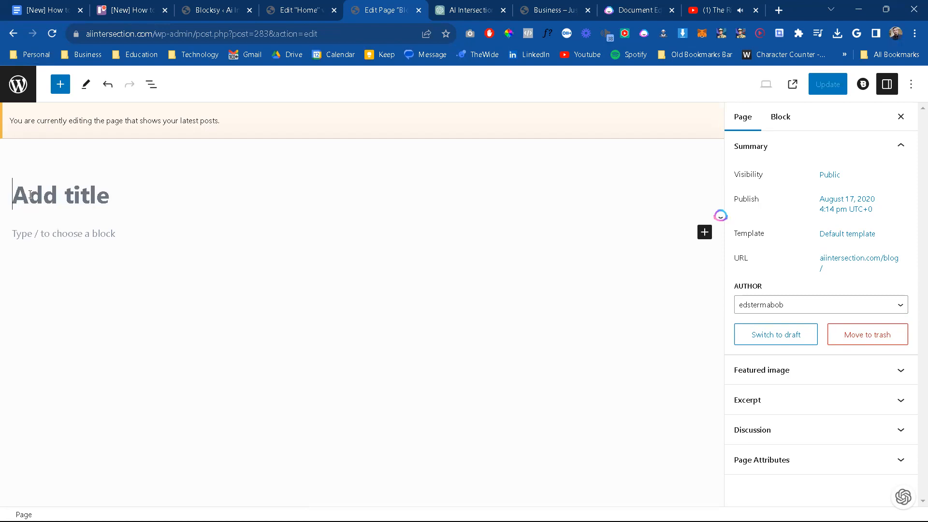
pyautogui.write('N')
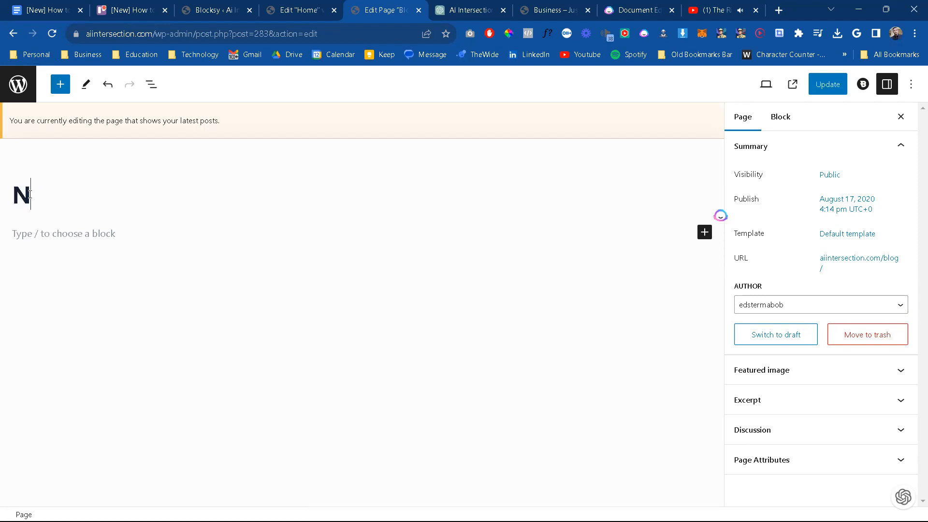
pyautogui.write('ews & Tips')
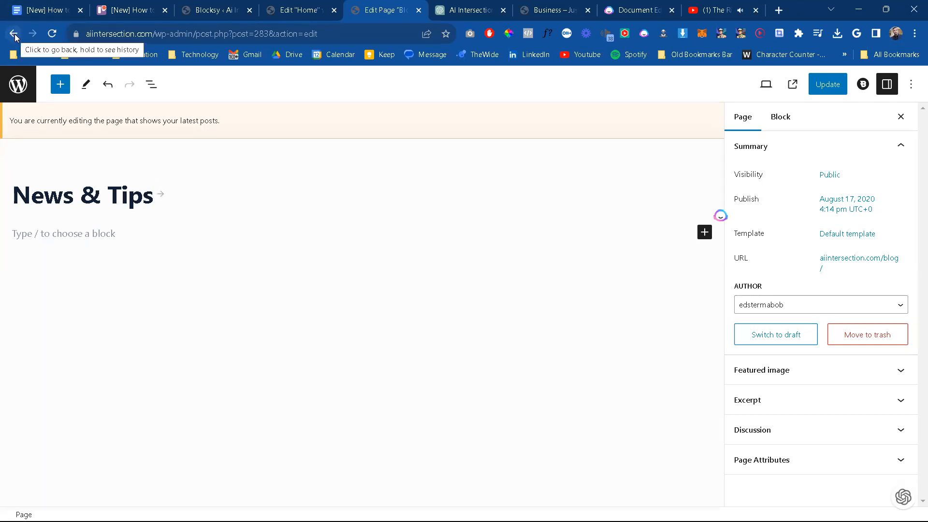
pyautogui.tripleClick(77, 200)
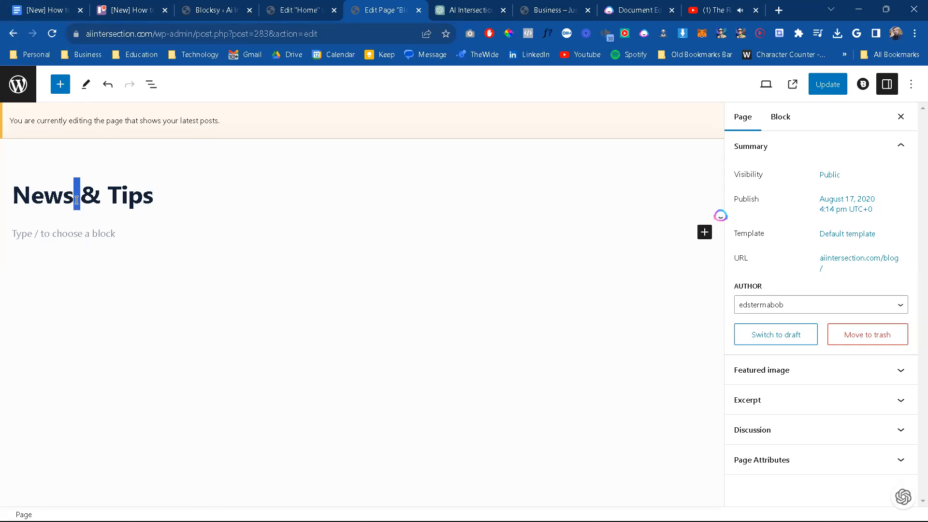
pyautogui.write('Blog')
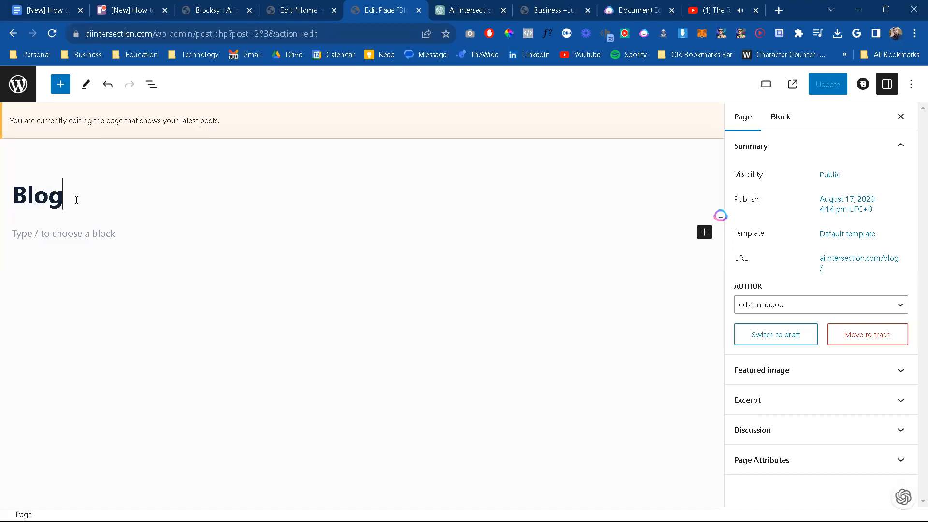
# Step: Retitle the Blog page "Ai News, Tips, & Tutorials" and update it
pyautogui.press('BackSpace')
pyautogui.press('BackSpace')
pyautogui.press('BackSpace')
pyautogui.press('BackSpace')
pyautogui.write('New')
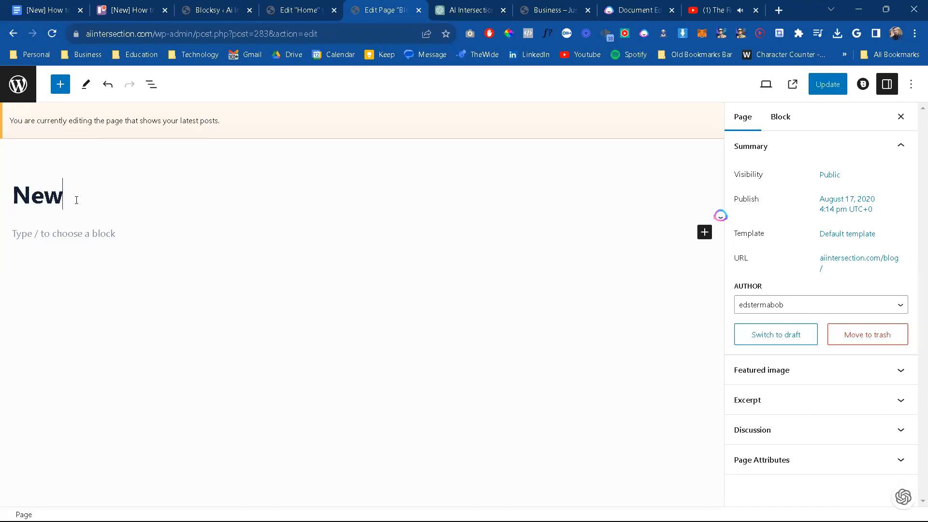
pyautogui.write('s & Tips')
pyautogui.press('BackSpace')
pyautogui.press('BackSpace')
pyautogui.press('BackSpace')
pyautogui.press('BackSpace')
pyautogui.press('BackSpace')
pyautogui.press('BackSpace')
pyautogui.press('BackSpace')
pyautogui.write(', Tips , & Tutorials')
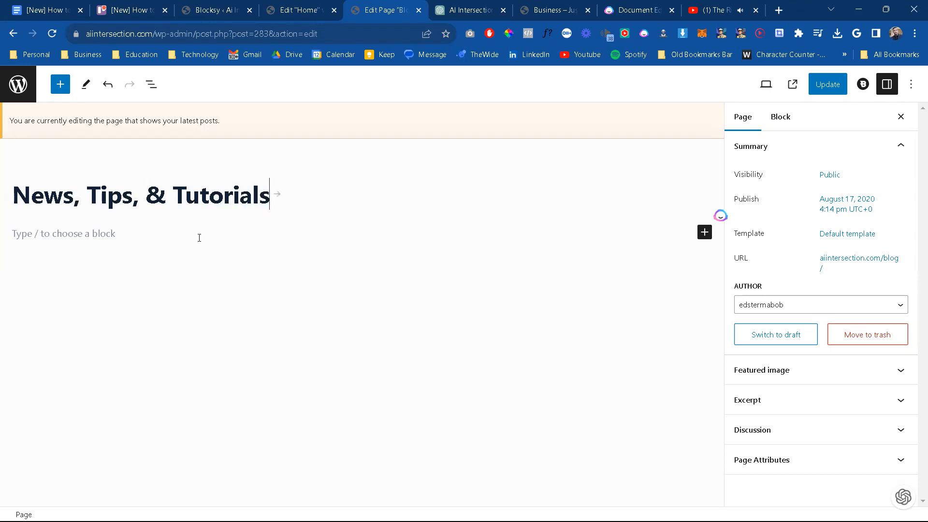
pyautogui.click(19, 196)
pyautogui.write('Ai')
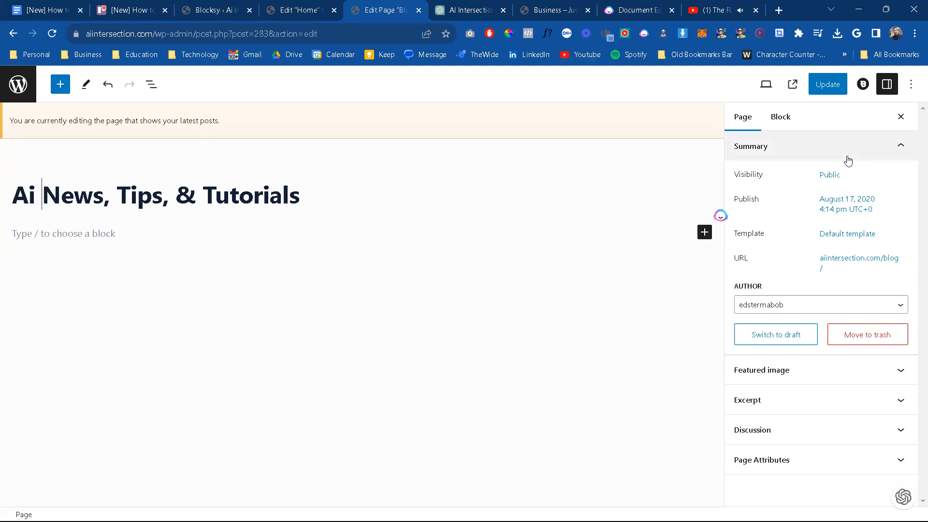
pyautogui.click(826, 86)
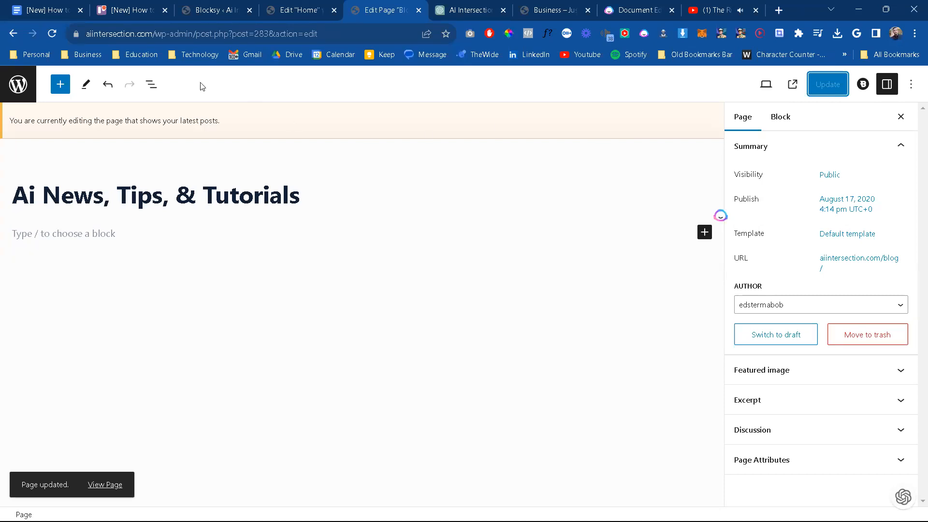
# Step: Leave the page editor and open the site's navigation menu settings
pyautogui.click(18, 89)
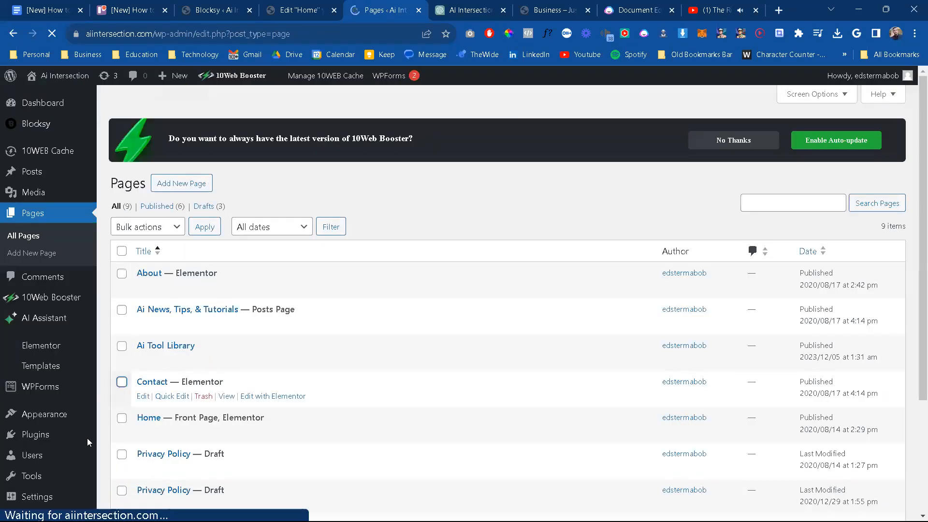
pyautogui.moveTo(24, 415)
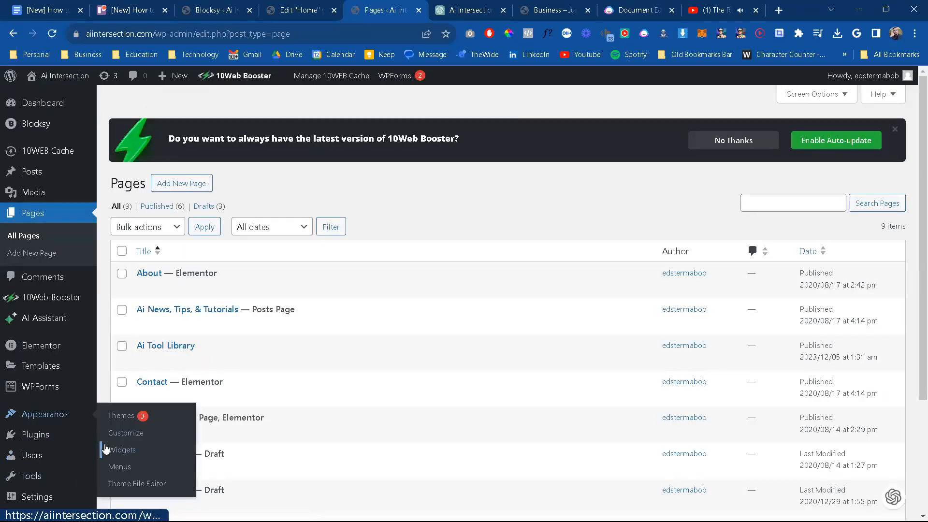
pyautogui.click(118, 467)
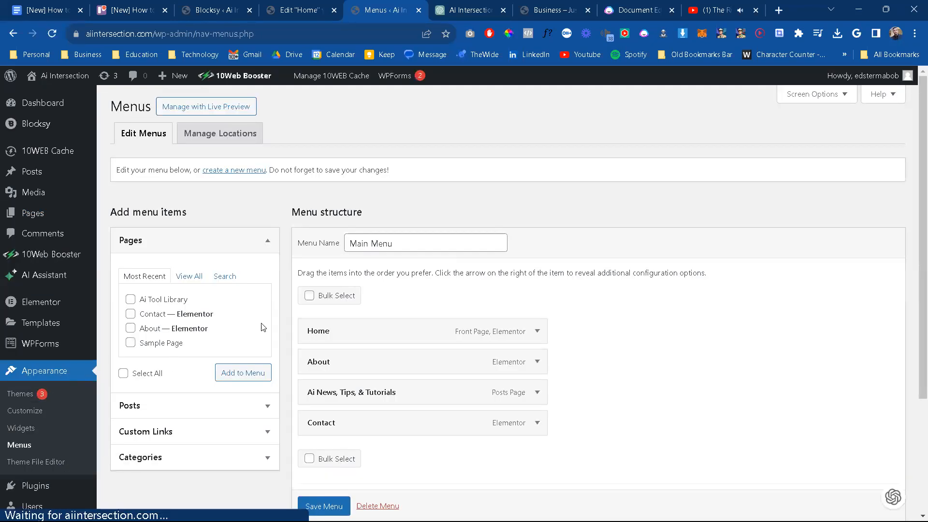
# Step: Add the Ai News, Tips, & Tutorials and Ai Tool Library pages to the Main Menu from the full page list
pyautogui.click(131, 299)
pyautogui.scroll(-1, 140, 335)
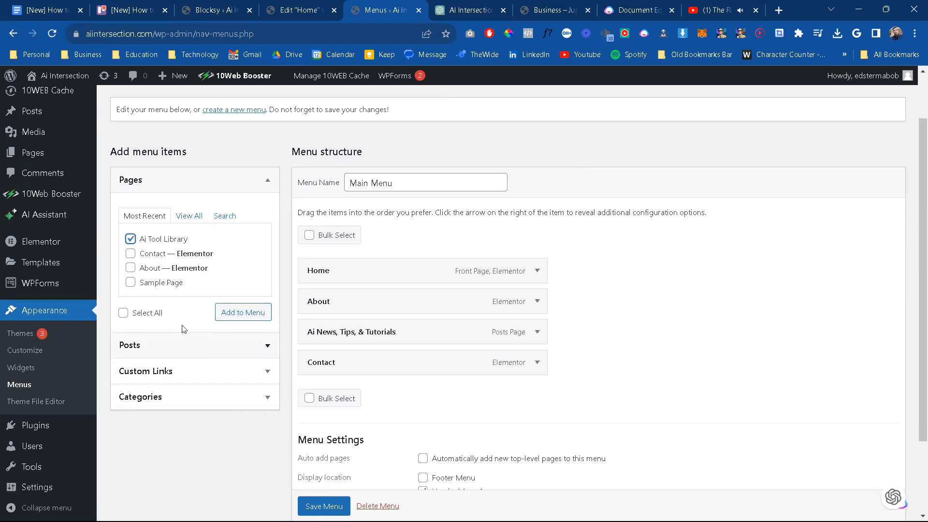
pyautogui.click(197, 213)
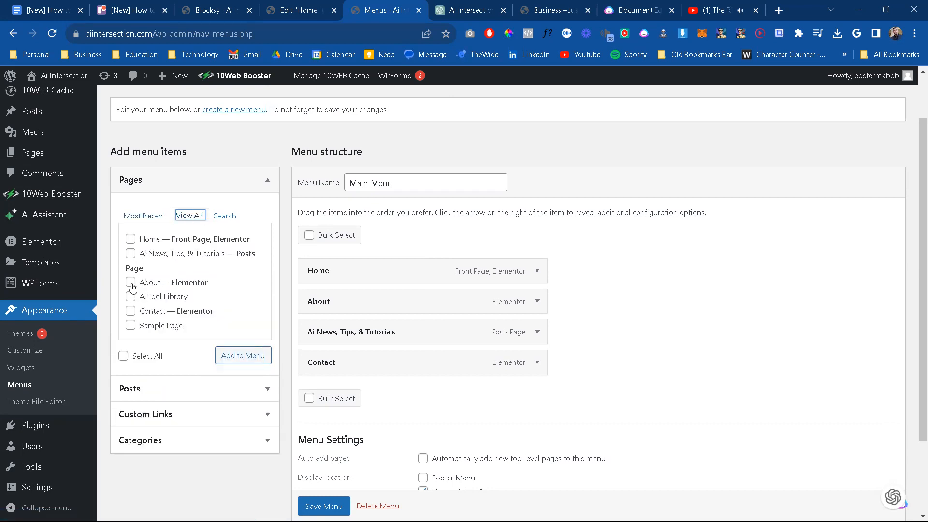
pyautogui.scroll(-3, 137, 286)
pyautogui.scroll(3, 140, 271)
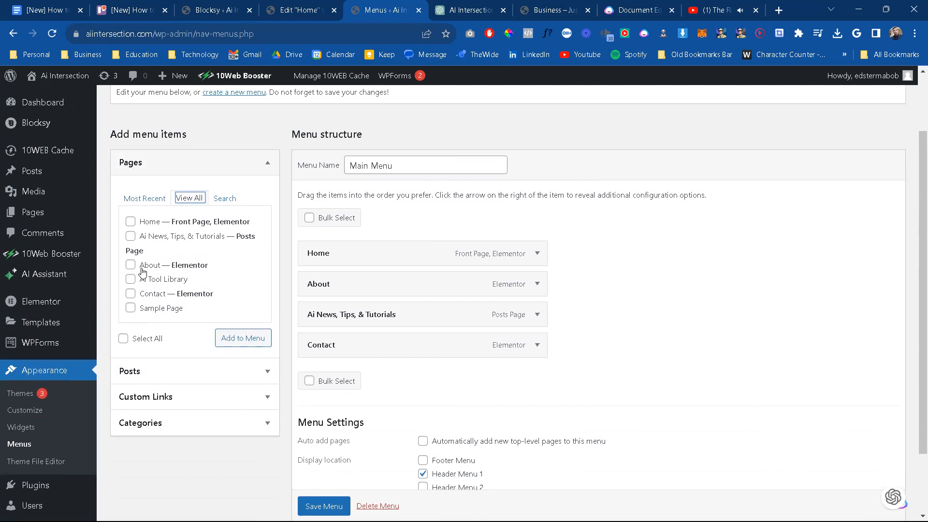
pyautogui.click(131, 237)
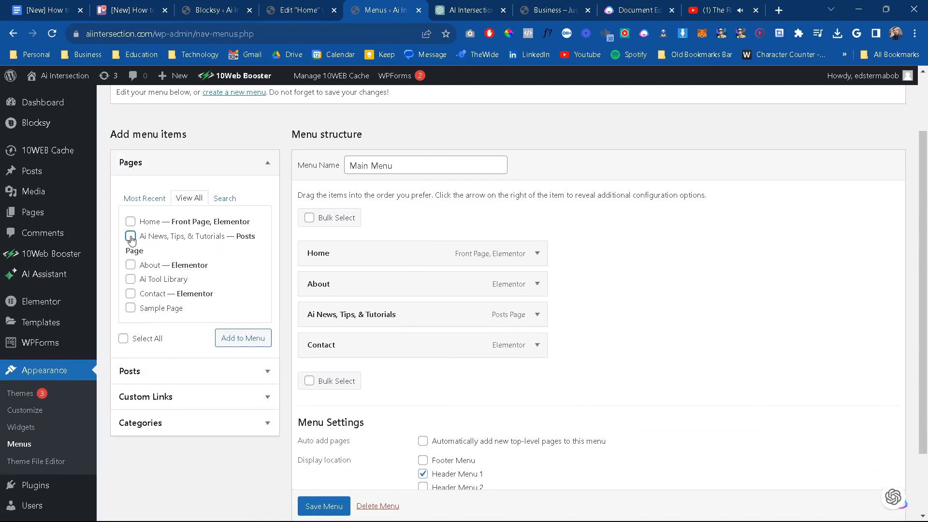
pyautogui.click(130, 280)
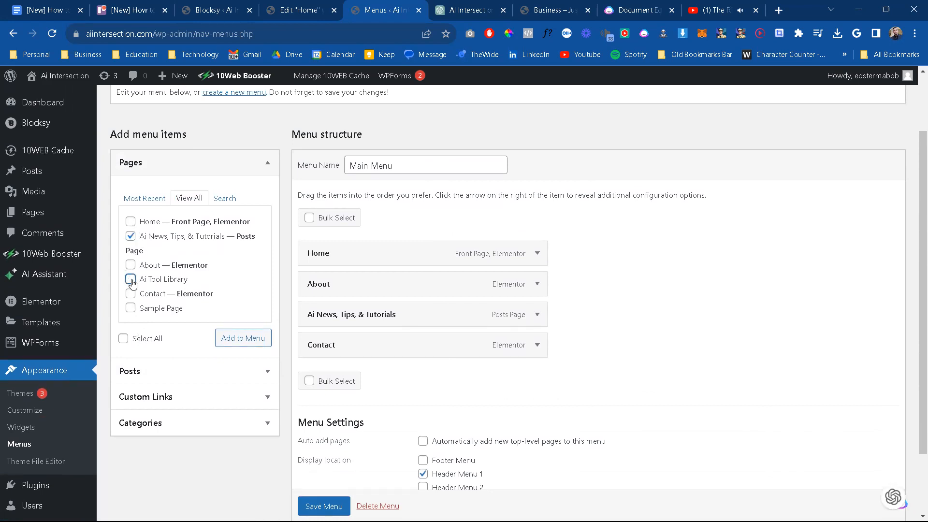
pyautogui.click(238, 341)
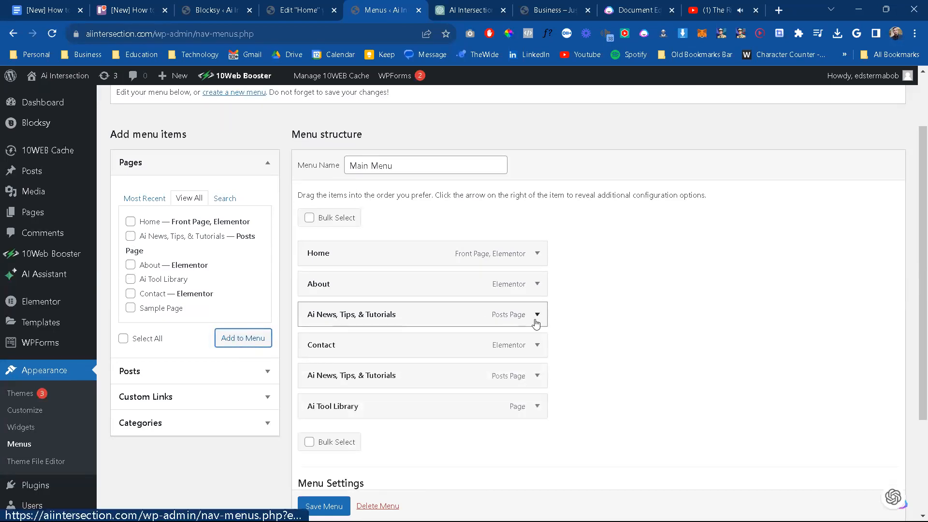
# Step: Remove the duplicate Ai News, Tips, & Tutorials item below Contact from the Main Menu
pyautogui.click(537, 376)
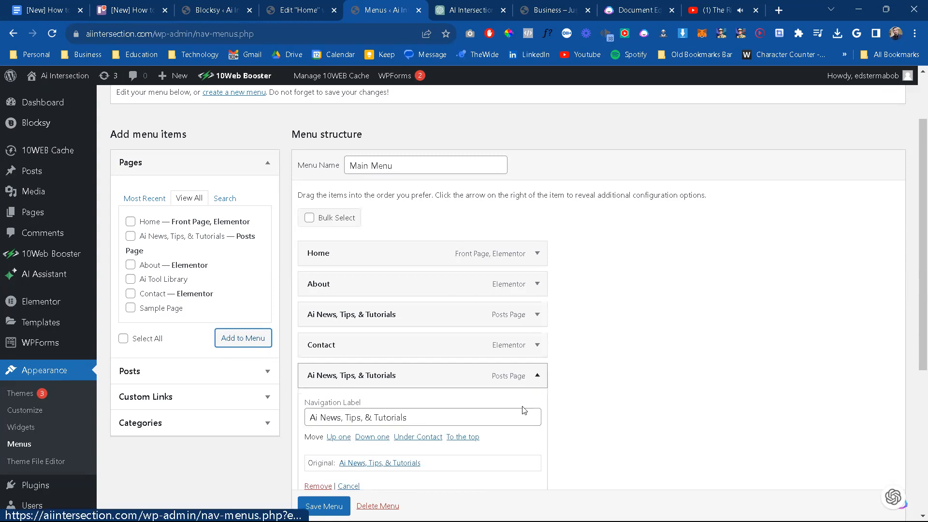
pyautogui.scroll(-2, 522, 408)
pyautogui.click(318, 405)
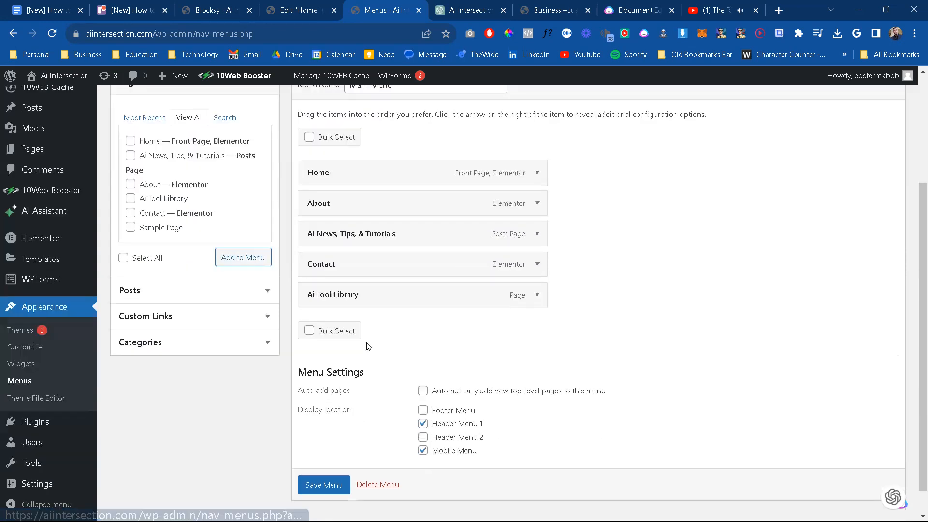
# Step: Reorder the Main Menu as Home, Ai Tool Library, Ai News, Tips, & Tutorials, About, Contact and save it
pyautogui.moveTo(389, 302); pyautogui.dragTo(358, 209)
pyautogui.moveTo(386, 266); pyautogui.dragTo(368, 234)
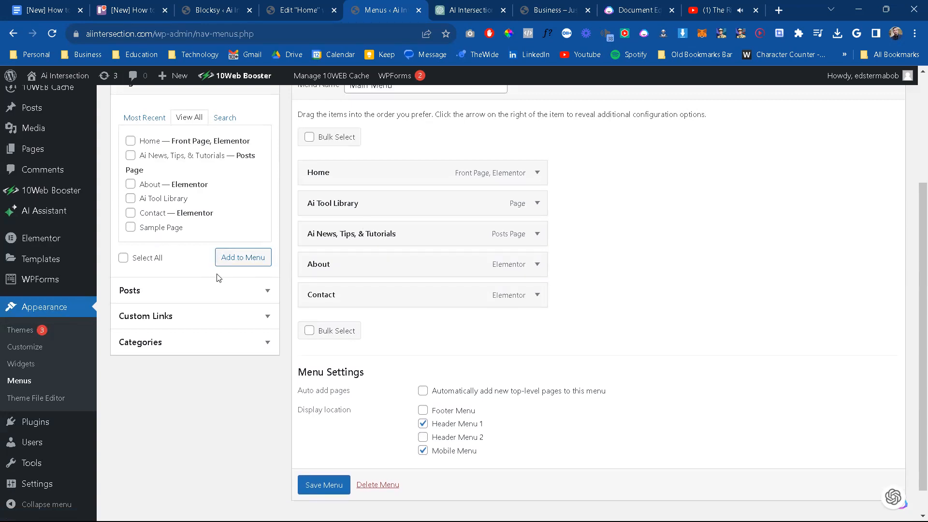
pyautogui.scroll(3, 243, 284)
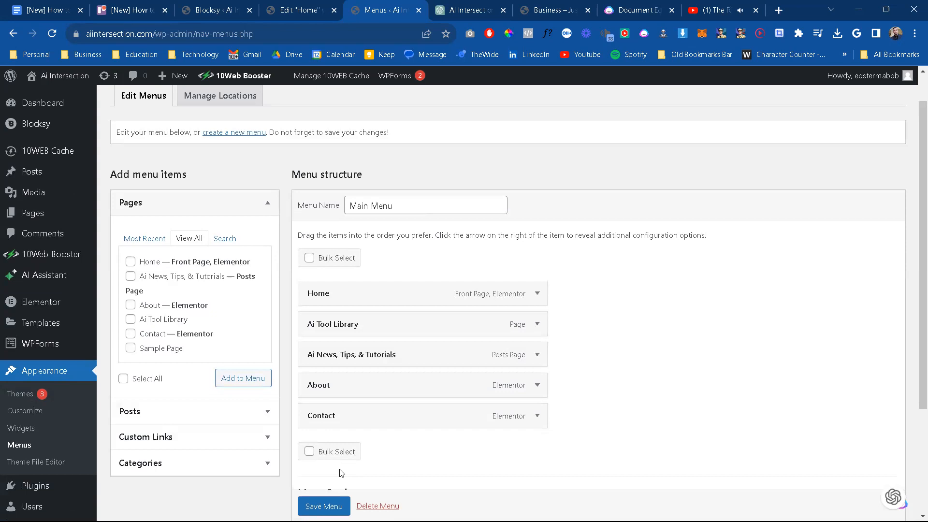
pyautogui.scroll(-2, 340, 471)
pyautogui.scroll(-1, 332, 505)
pyautogui.click(332, 489)
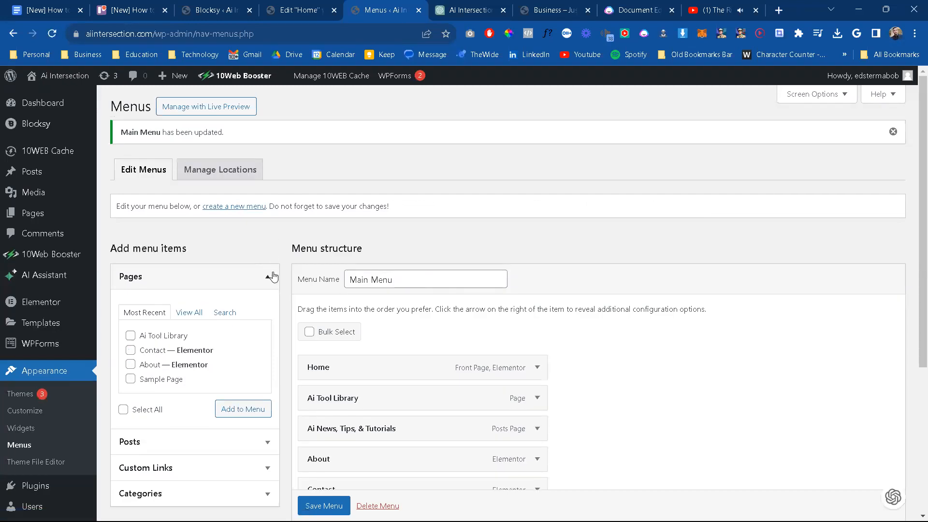
# Step: Create a new page titled "Ai Integration Services" from the pages list and publish it
pyautogui.scroll(-3, 302, 336)
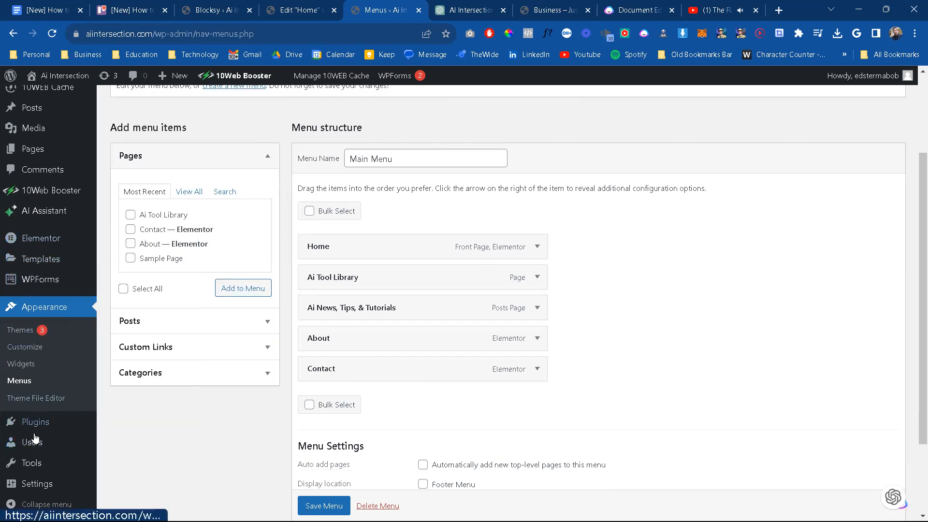
pyautogui.click(46, 154)
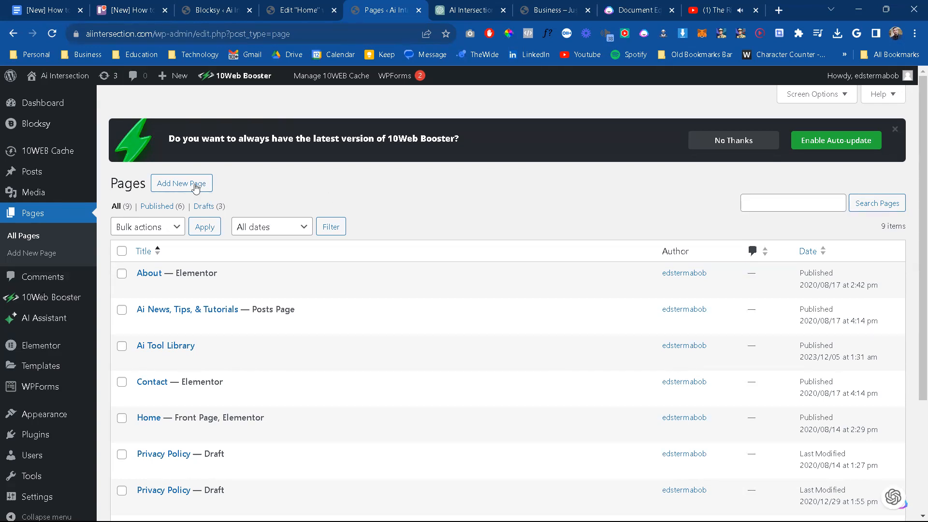
pyautogui.click(172, 189)
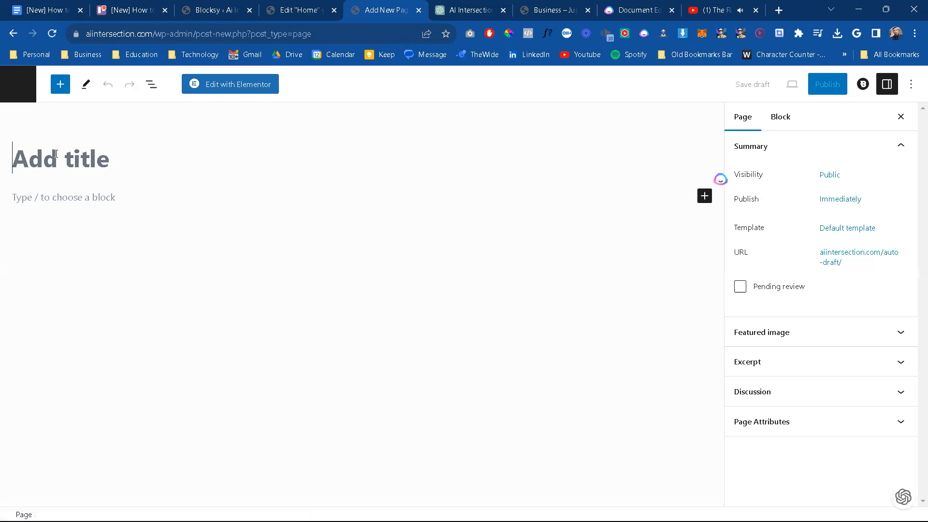
pyautogui.write('Ai ')
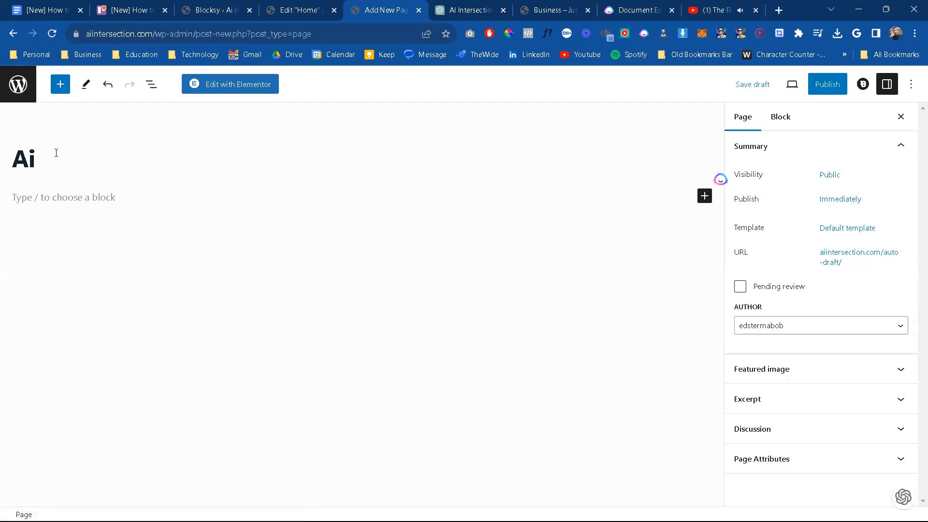
pyautogui.write('Integration ')
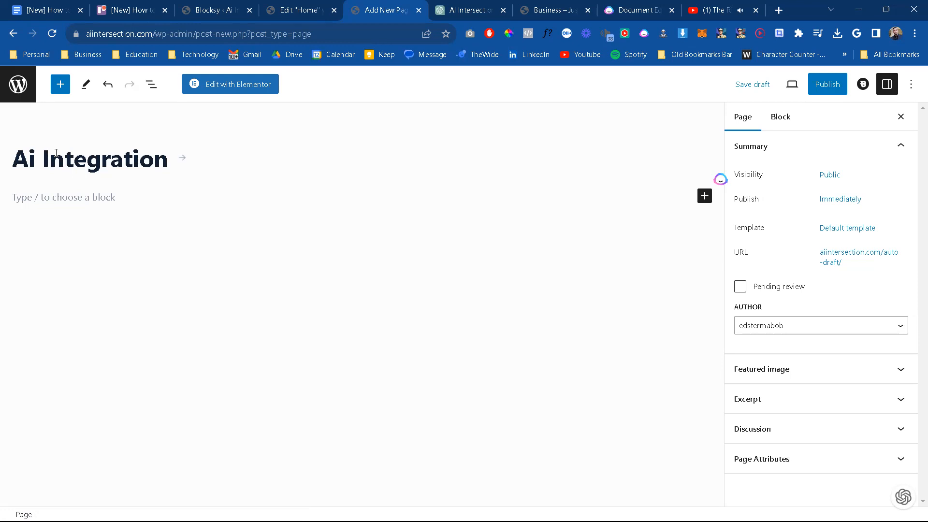
pyautogui.write('Services')
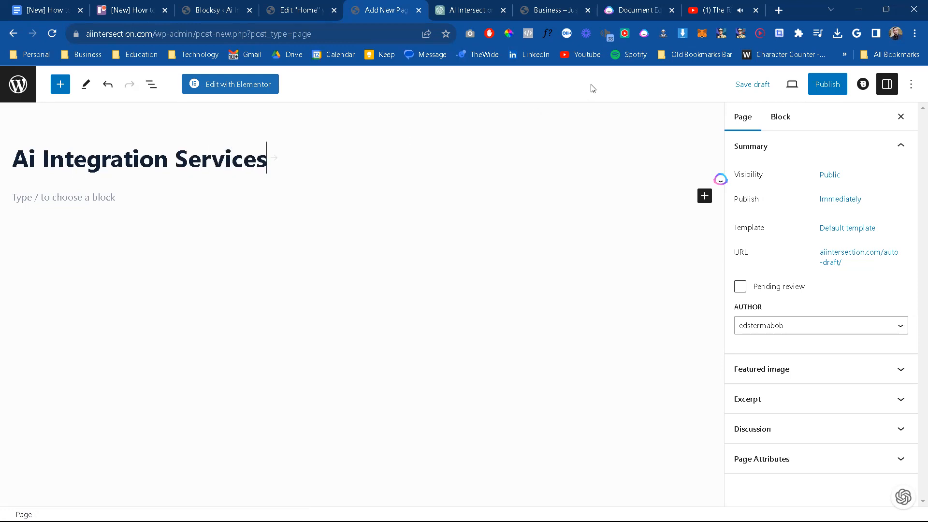
pyautogui.click(828, 87)
pyautogui.click(828, 91)
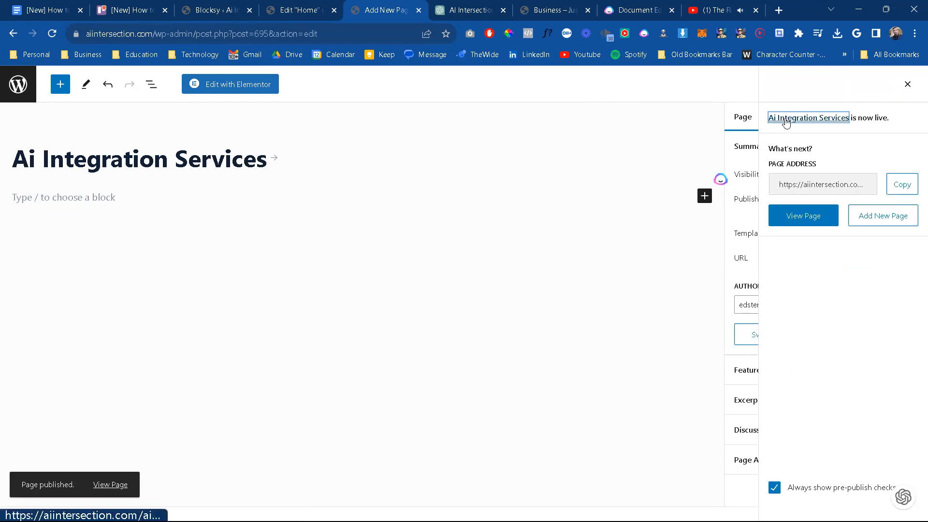
pyautogui.click(907, 85)
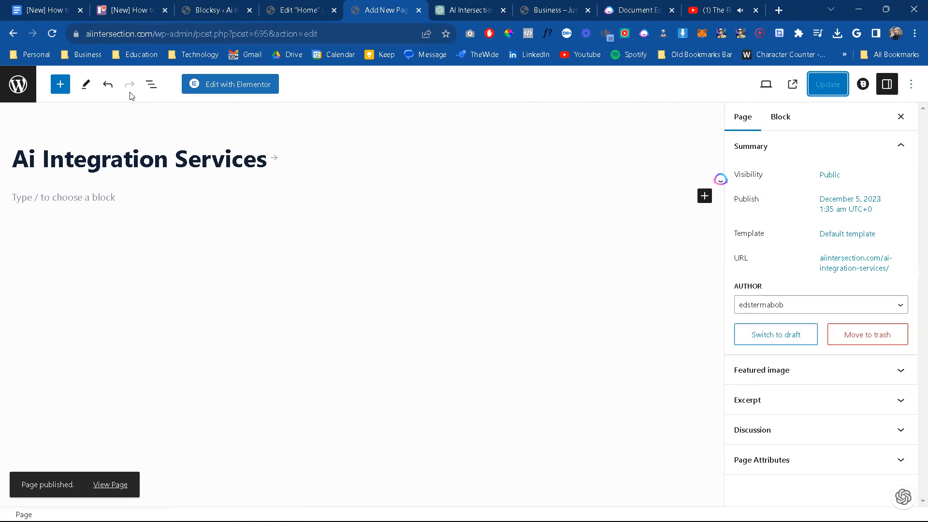
# Step: Leave the page editor, open the navigation menu settings and add the Ai Integration Services page to the Main Menu
pyautogui.click(17, 84)
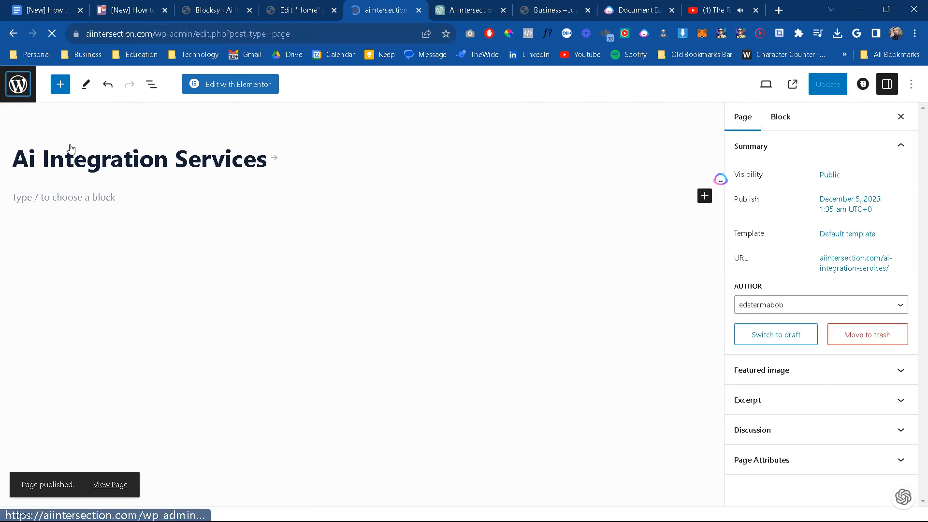
pyautogui.moveTo(38, 451)
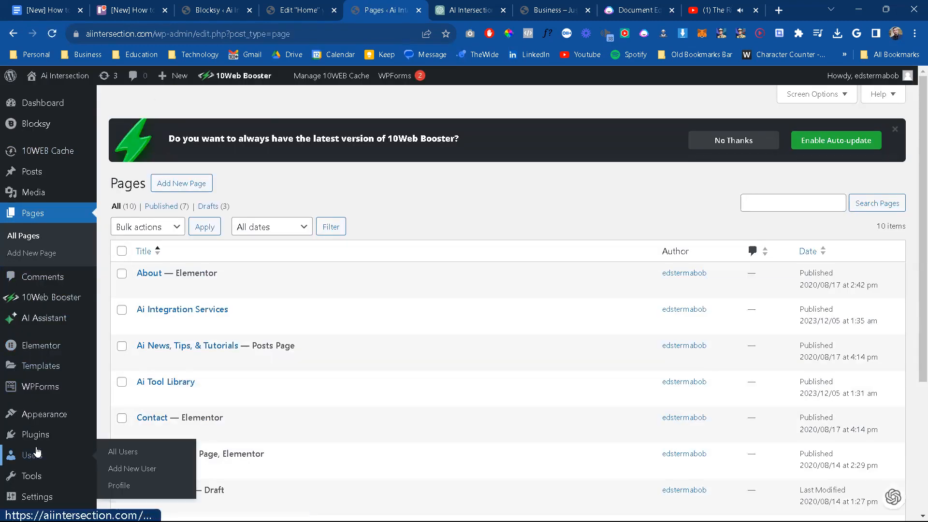
pyautogui.moveTo(65, 415)
pyautogui.click(127, 467)
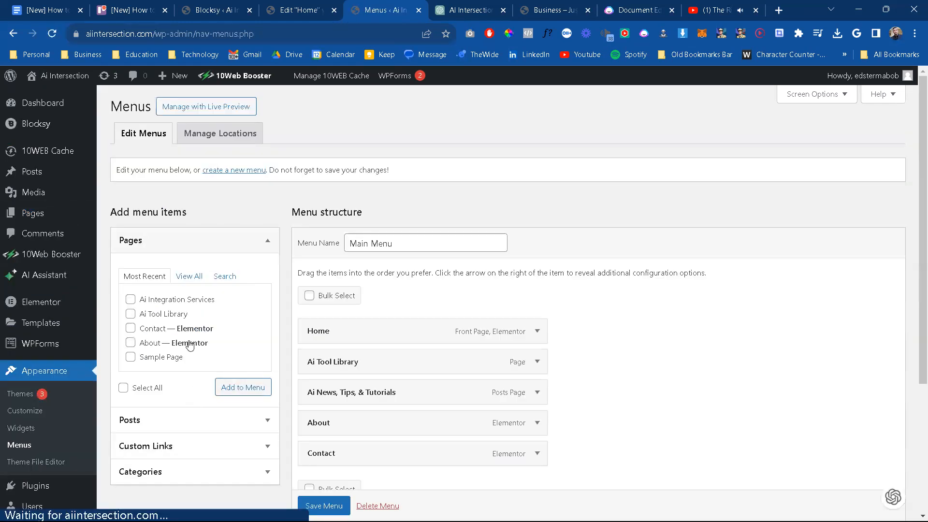
pyautogui.click(131, 299)
pyautogui.click(243, 389)
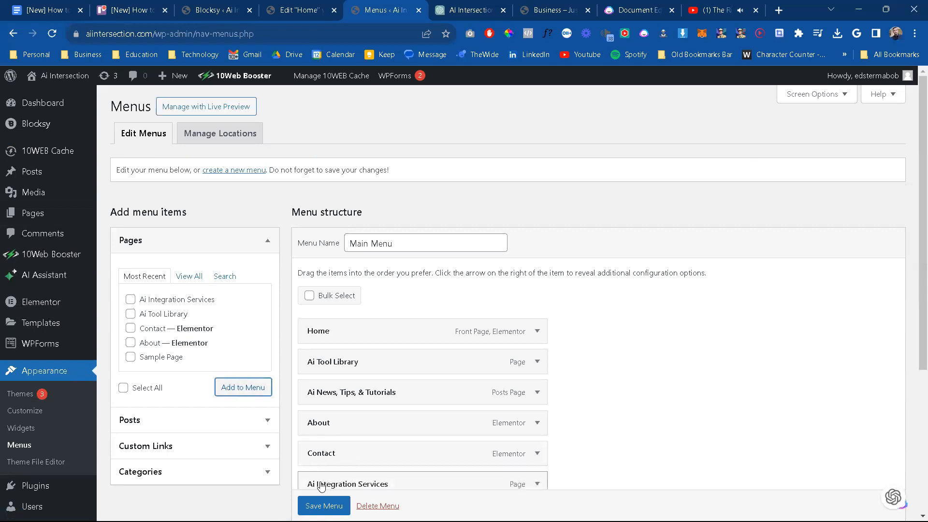
# Step: Move Ai Integration Services above Contact and About directly below Home in the Main Menu, and save the menu
pyautogui.moveTo(305, 477); pyautogui.dragTo(296, 417)
pyautogui.moveTo(293, 410); pyautogui.dragTo(260, 379)
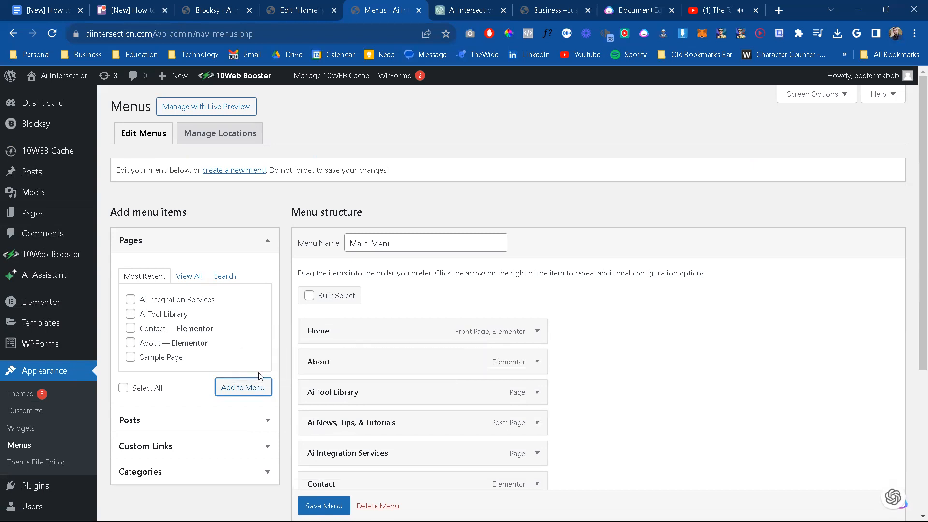
pyautogui.scroll(-2, 361, 457)
pyautogui.click(322, 503)
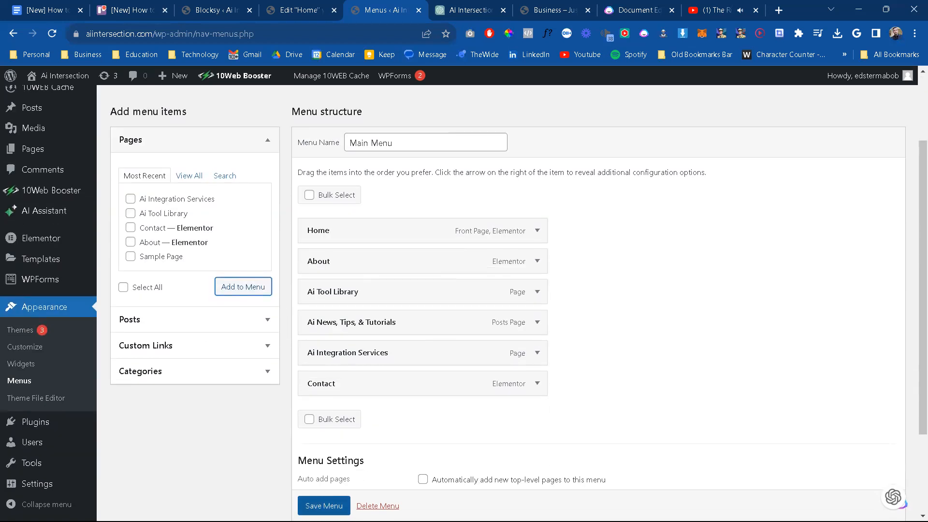
pyautogui.scroll(-1, 321, 503)
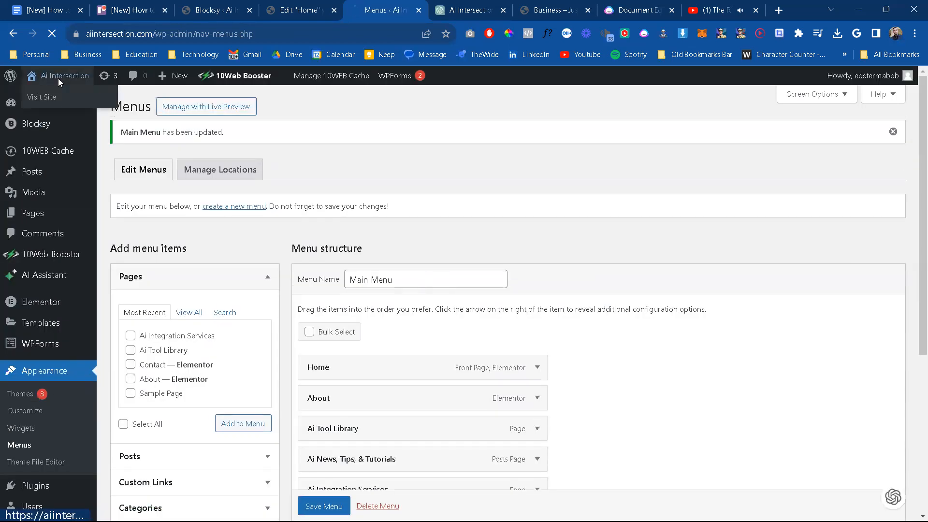
# Step: Visit the live site and save its header logo image as the SVG file logo-light in the Downloads folder
pyautogui.click(58, 79)
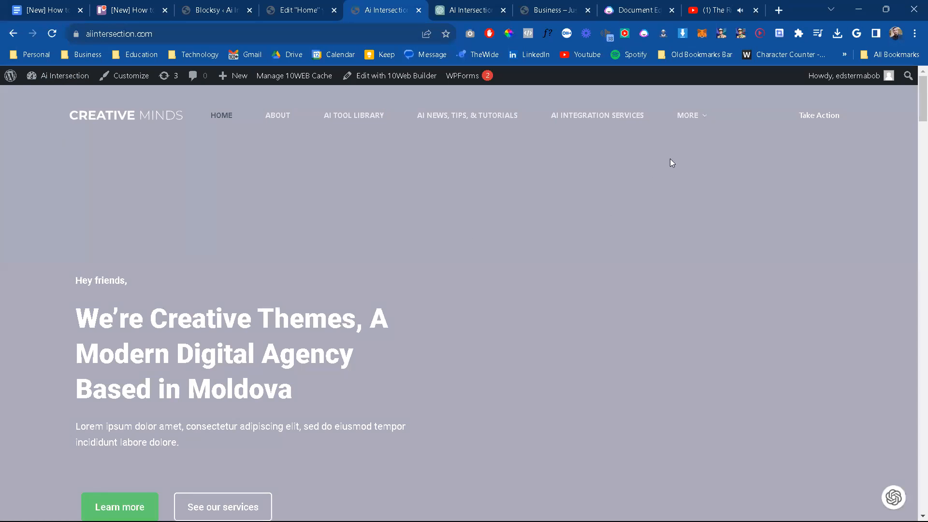
pyautogui.moveTo(700, 115)
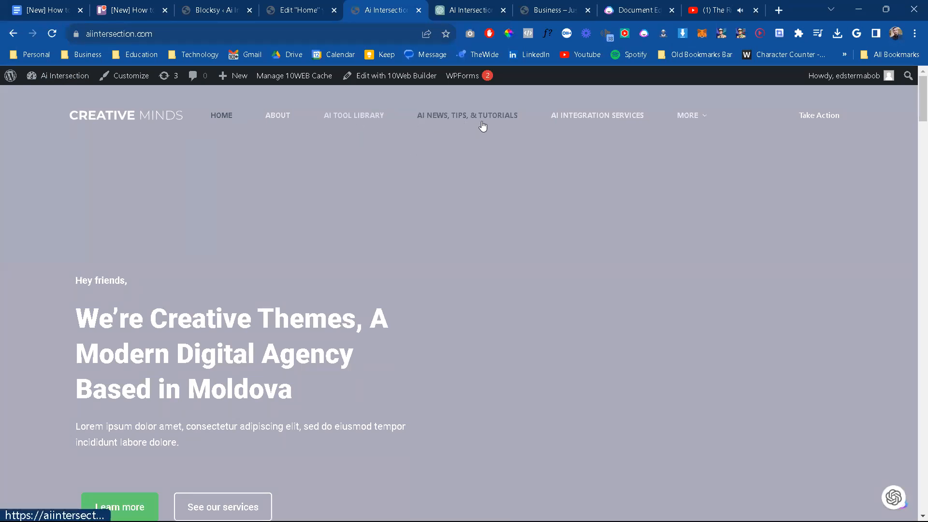
pyautogui.rightClick(139, 120)
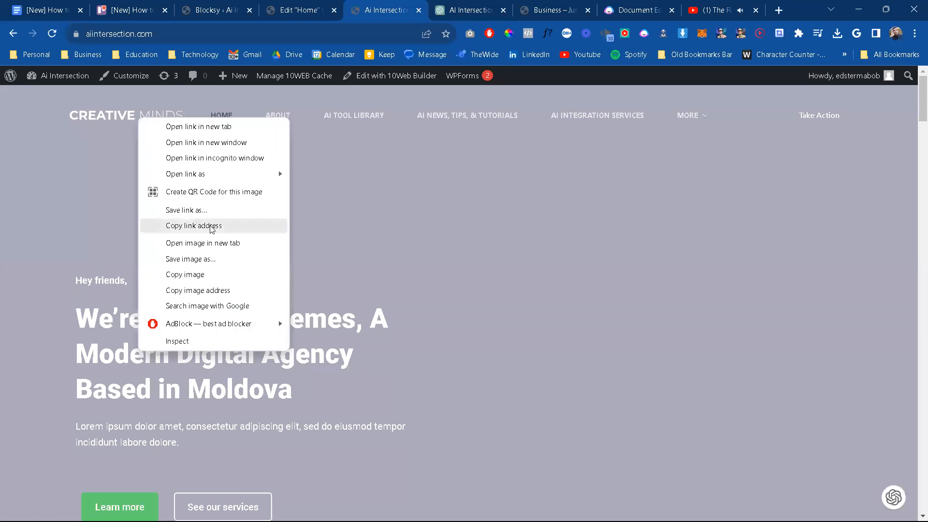
pyautogui.click(220, 264)
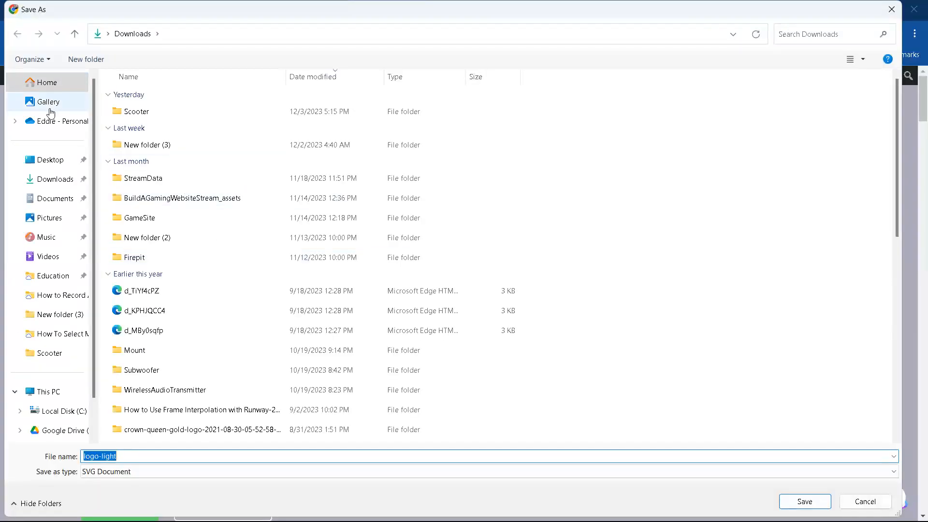
pyautogui.click(55, 183)
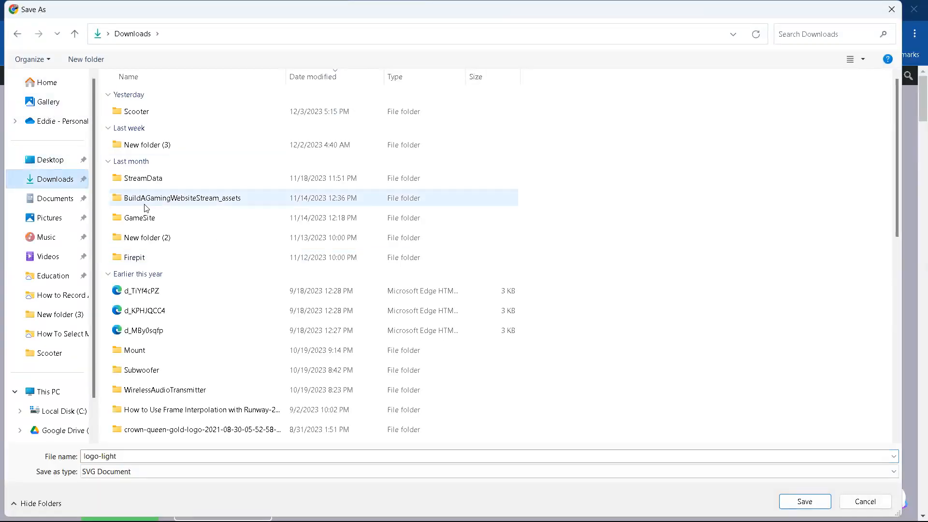
pyautogui.click(805, 502)
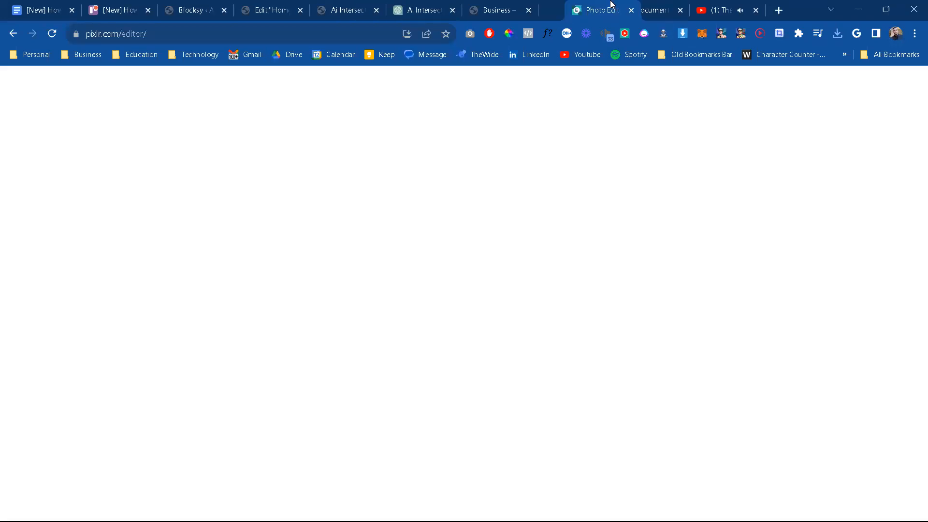
# Step: Switch to Pixlr Editor, open the downloaded logo-light.svg there and deselect it on the canvas
pyautogui.moveTo(611, 3); pyautogui.dragTo(611, 9)
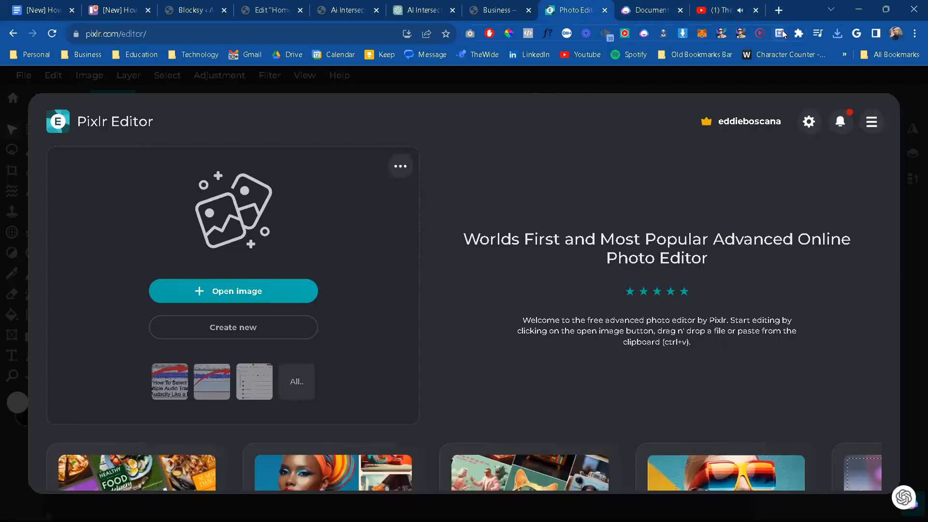
pyautogui.click(837, 33)
pyautogui.moveTo(735, 92); pyautogui.dragTo(390, 273)
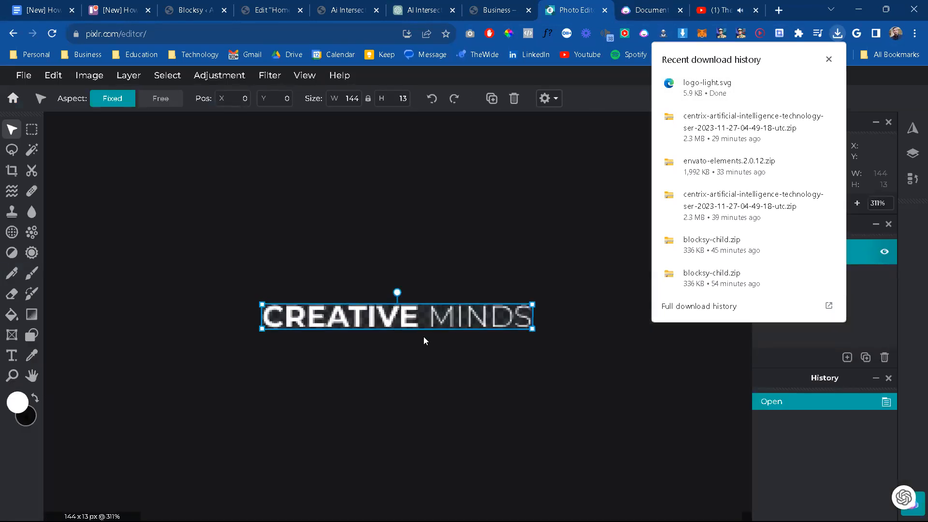
pyautogui.click(109, 352)
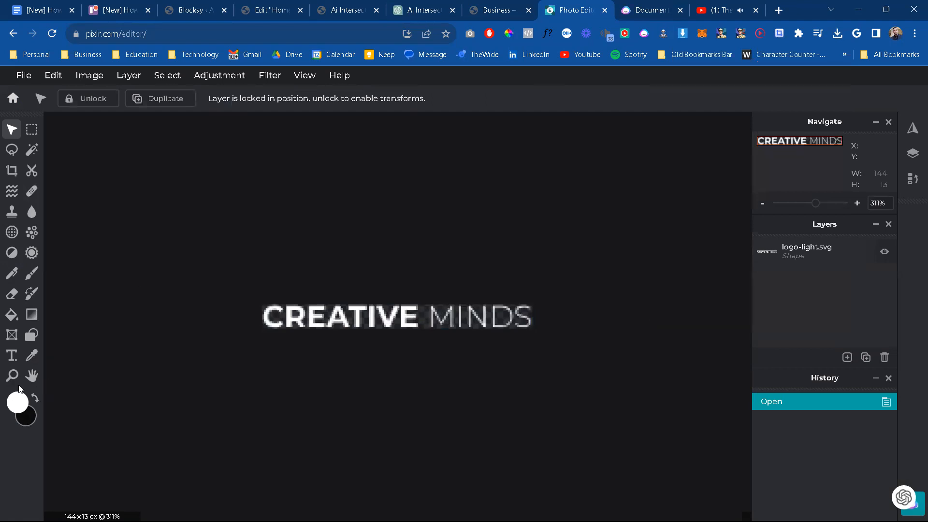
# Step: Add a new text layer reading "Ai Intersection" over the logo
pyautogui.click(13, 356)
pyautogui.click(264, 319)
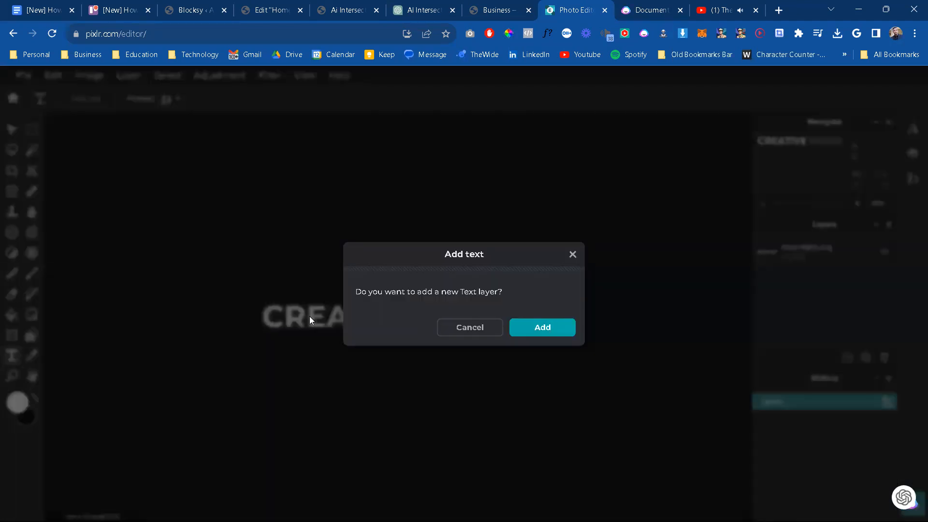
pyautogui.click(541, 328)
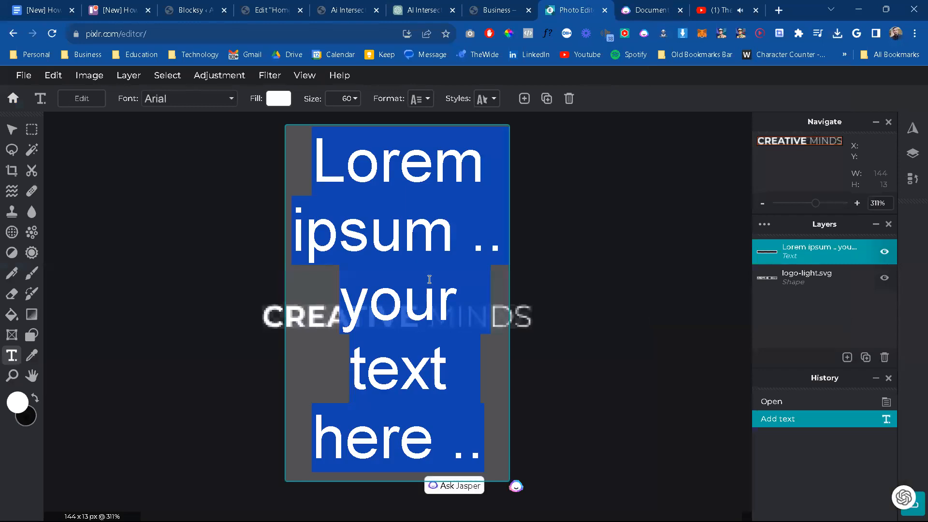
pyautogui.write('Ai')
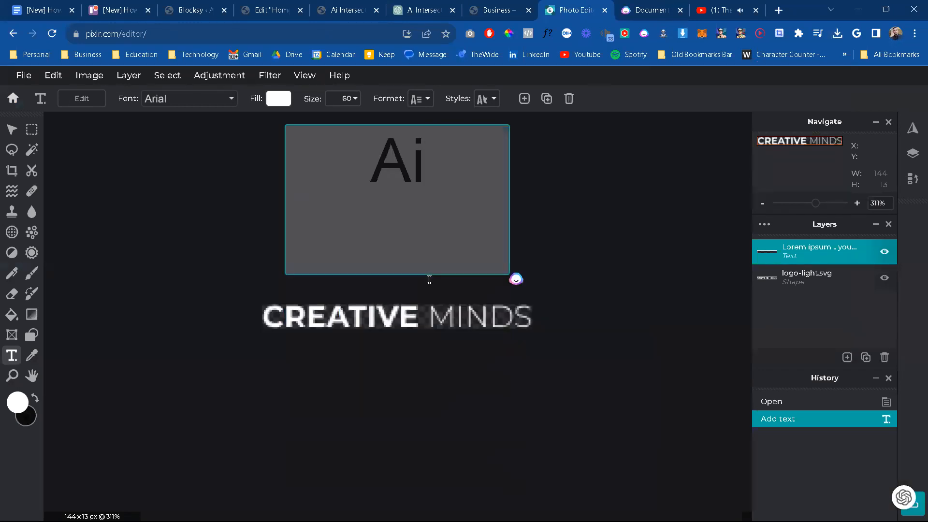
pyautogui.write(' Intersection')
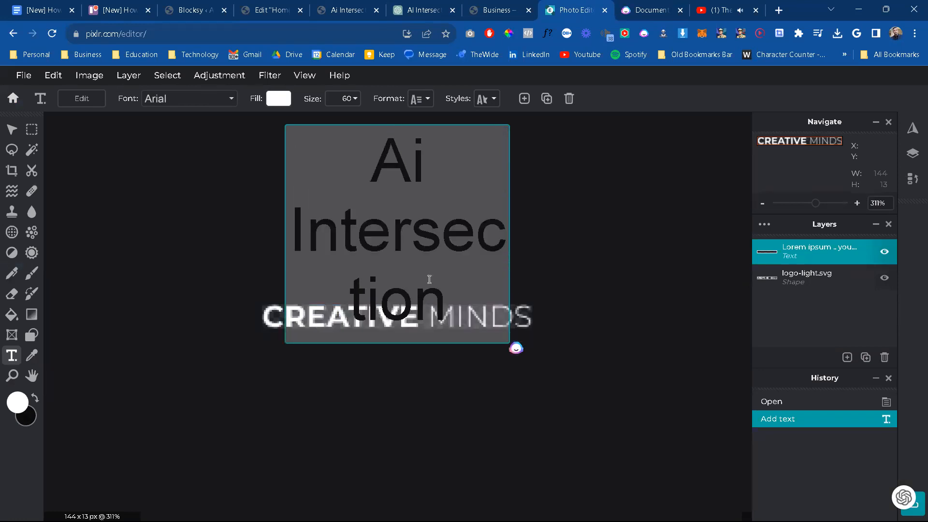
pyautogui.click(578, 272)
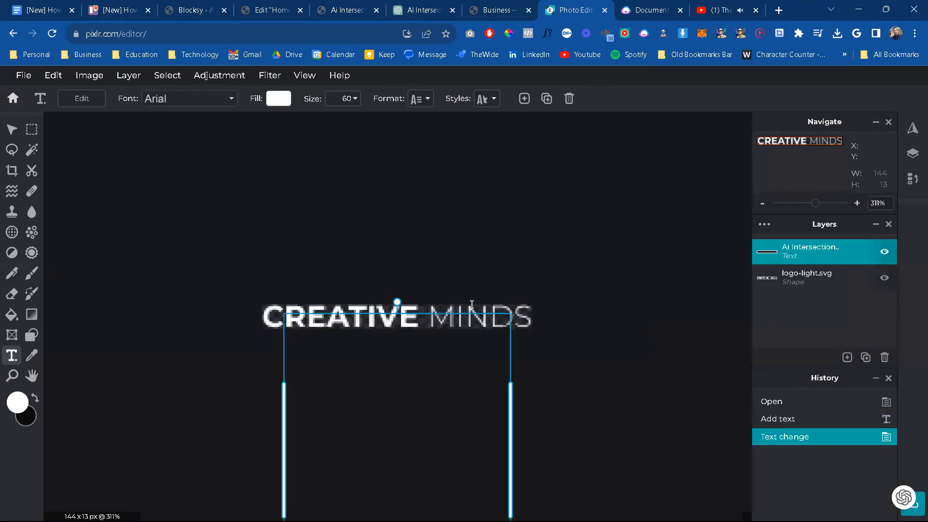
# Step: Widen the Ai Intersection text box on both sides until the wording fits on one line, repositioning it around the logo
pyautogui.moveTo(520, 413); pyautogui.dragTo(667, 390)
pyautogui.moveTo(457, 392); pyautogui.dragTo(445, 331)
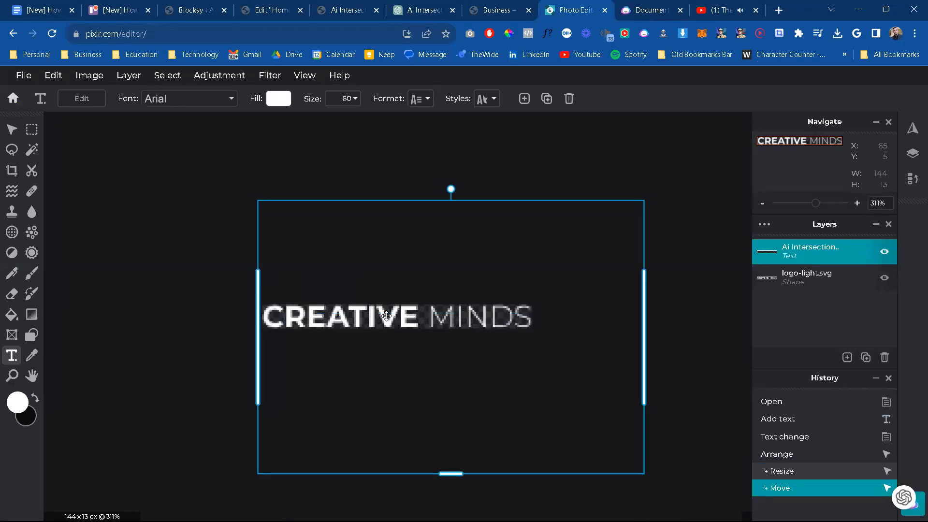
pyautogui.doubleClick(301, 312)
pyautogui.press('BackSpace')
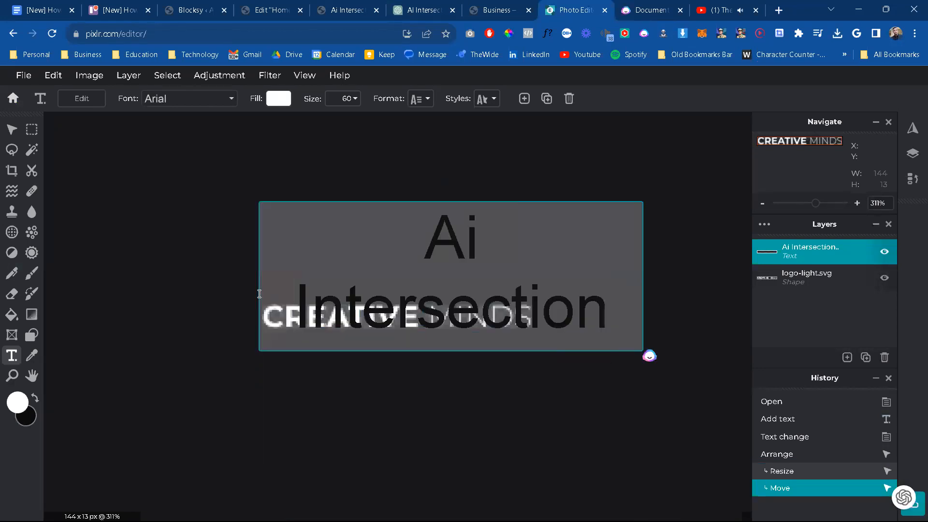
pyautogui.click(287, 288)
pyautogui.moveTo(260, 294); pyautogui.dragTo(106, 296)
pyautogui.moveTo(373, 342); pyautogui.dragTo(393, 375)
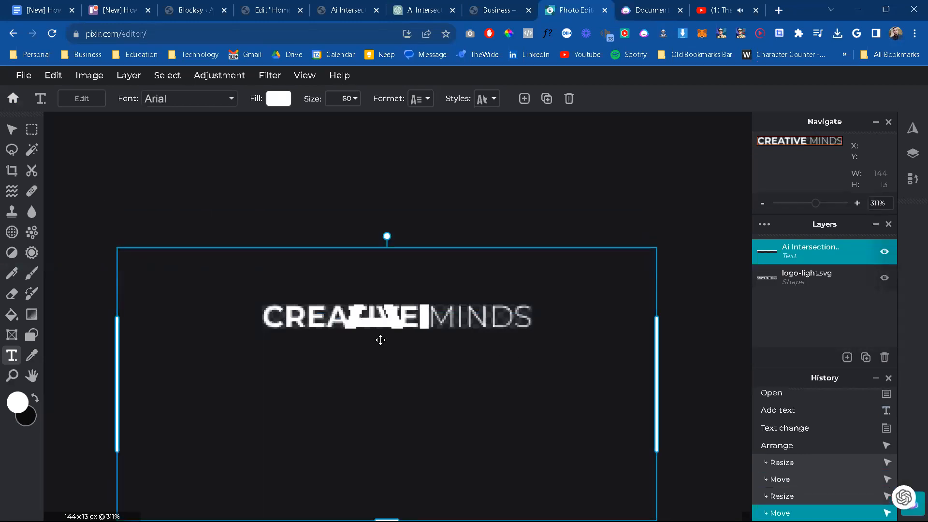
pyautogui.moveTo(659, 365); pyautogui.dragTo(723, 354)
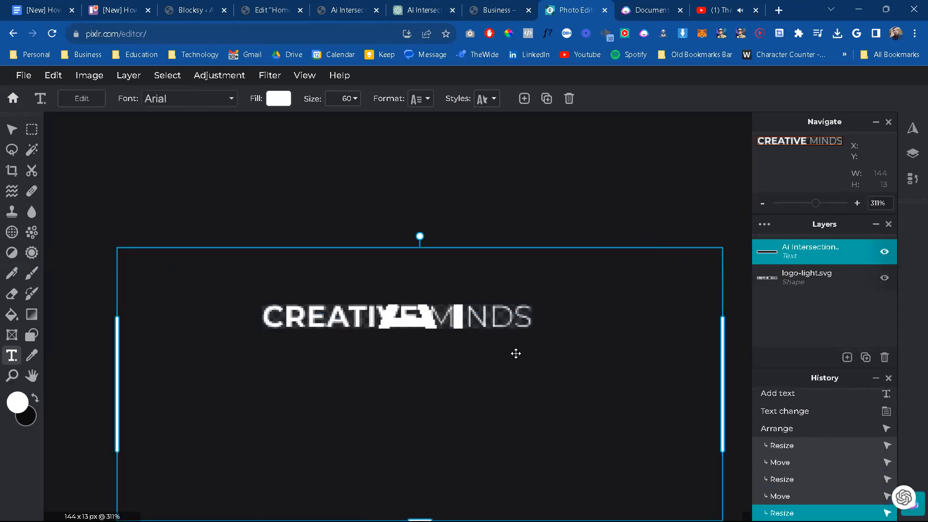
# Step: Set the Ai Intersection text size to 12, then narrow its box and place it over the CREATIVE MINDS lettering
pyautogui.doubleClick(487, 326)
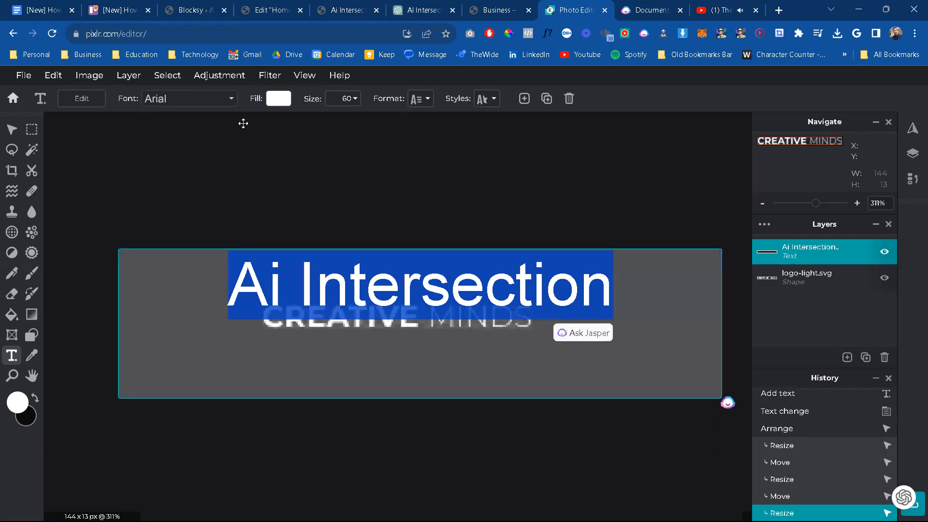
pyautogui.click(346, 99)
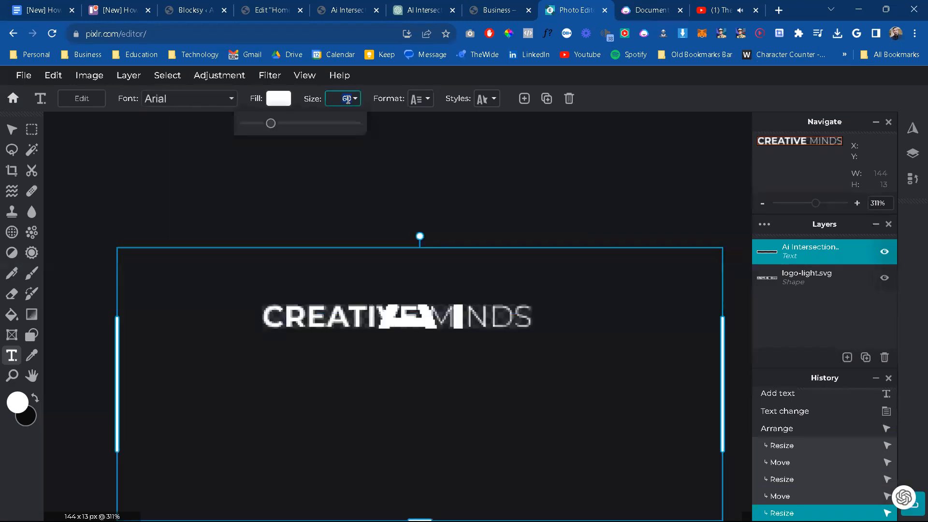
pyautogui.moveTo(271, 124); pyautogui.dragTo(249, 123)
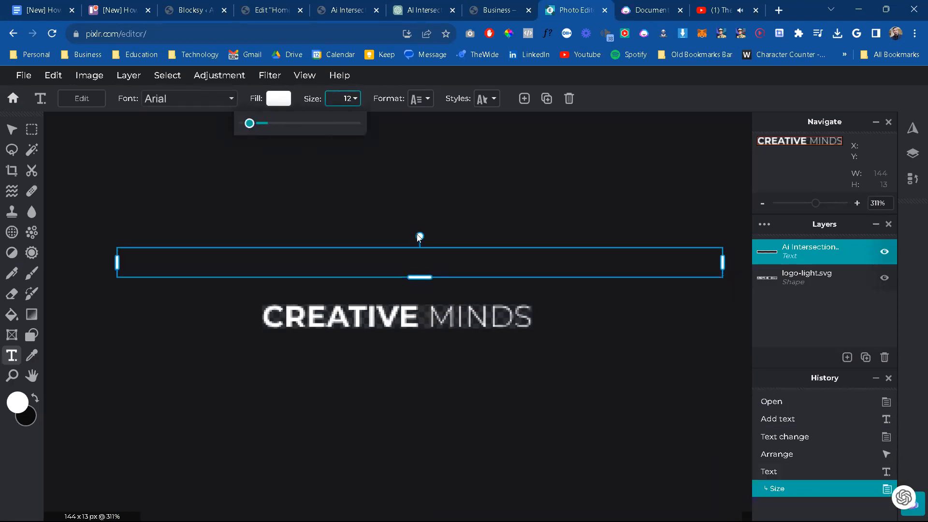
pyautogui.click(610, 266)
pyautogui.moveTo(725, 263); pyautogui.dragTo(437, 265)
pyautogui.moveTo(329, 268); pyautogui.dragTo(417, 317)
# Step: Set the Ai Intersection text size to 18 and recentre the text over the original logo lettering
pyautogui.doubleClick(451, 325)
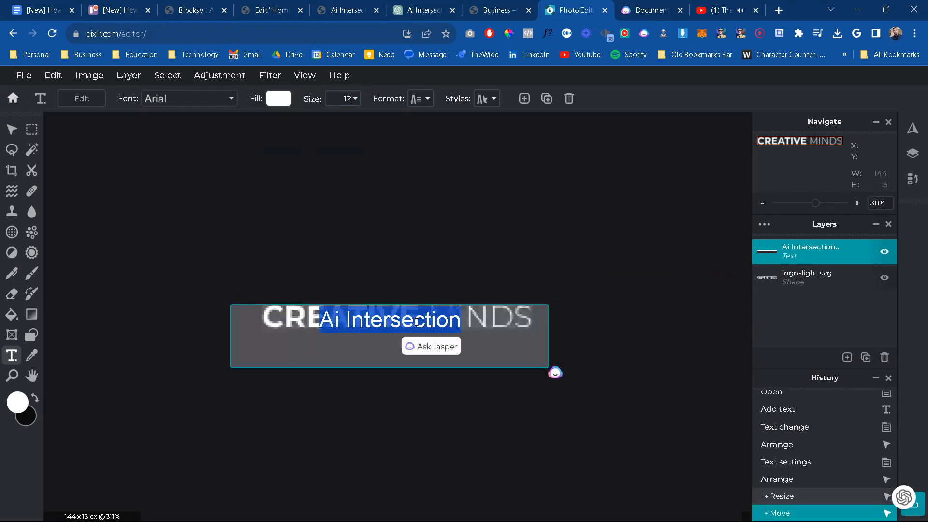
pyautogui.click(418, 320)
pyautogui.tripleClick(440, 317)
pyautogui.click(356, 99)
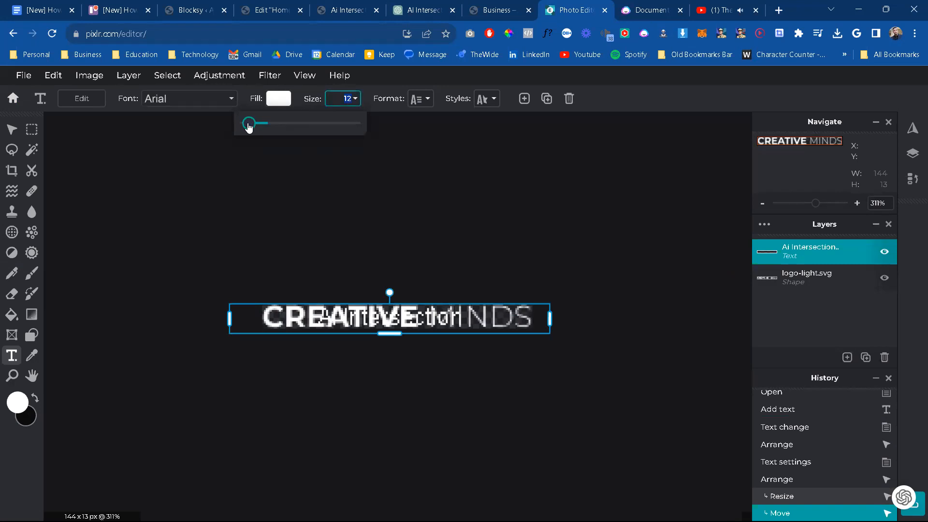
pyautogui.moveTo(249, 127); pyautogui.dragTo(253, 135)
pyautogui.click(448, 332)
pyautogui.moveTo(450, 325)
pyautogui.mouseDown()
pyautogui.moveTo(453, 314)
pyautogui.moveTo(461, 320)
pyautogui.mouseUp()
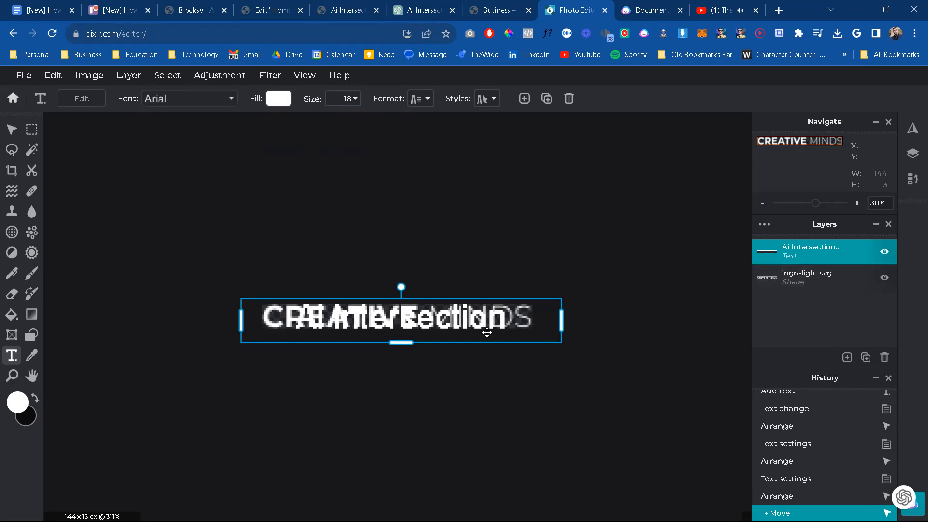
# Step: Hide the logo-light.svg layer so only the Ai Intersection text shows on the transparent canvas
pyautogui.click(888, 284)
pyautogui.click(888, 284)
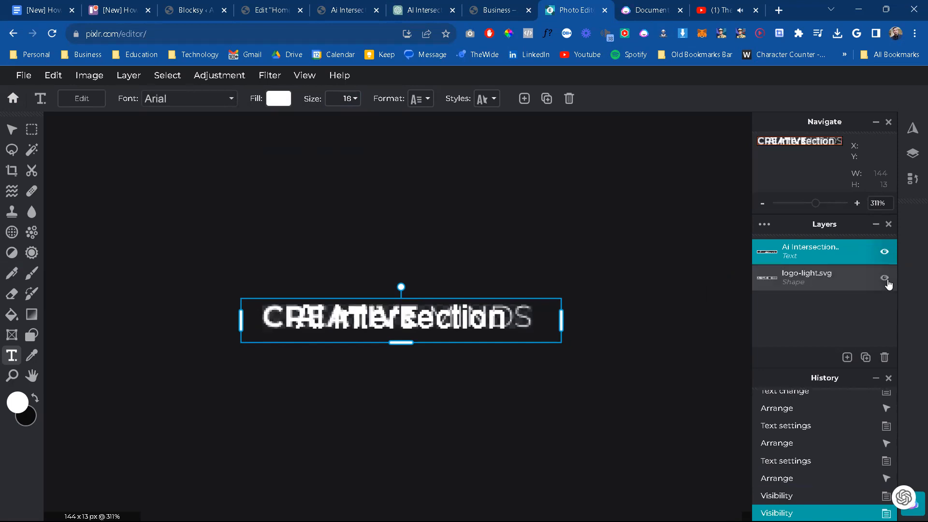
pyautogui.click(888, 283)
pyautogui.doubleClick(451, 317)
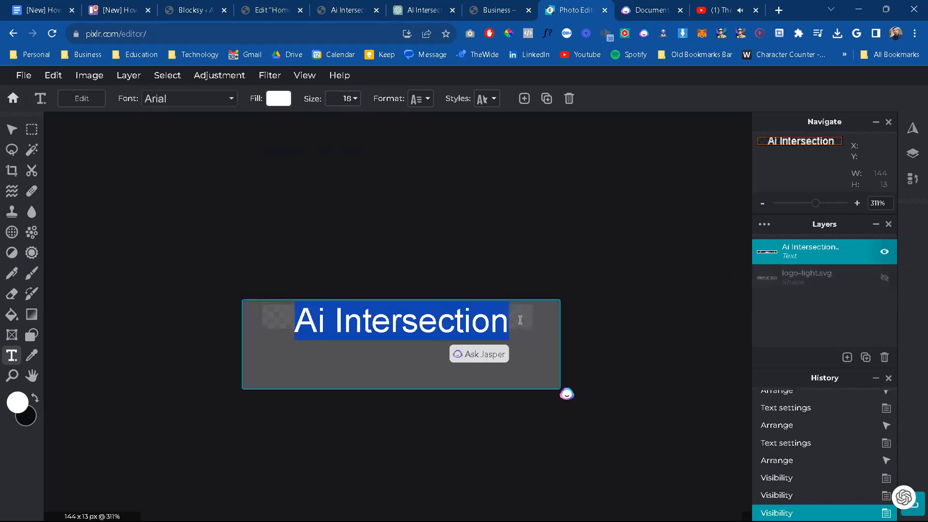
pyautogui.click(592, 291)
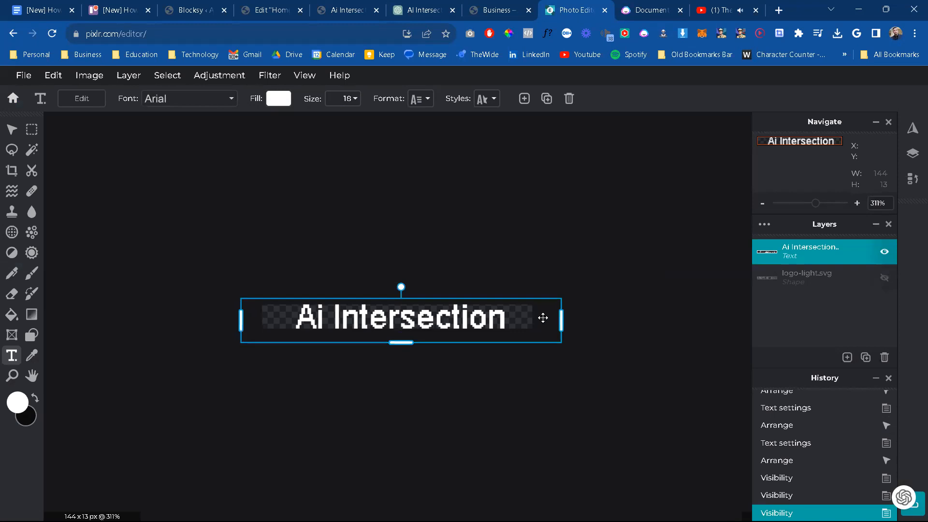
# Step: Cut the word Intersection out of the text layer so that it reads only "Ai"
pyautogui.doubleClick(506, 317)
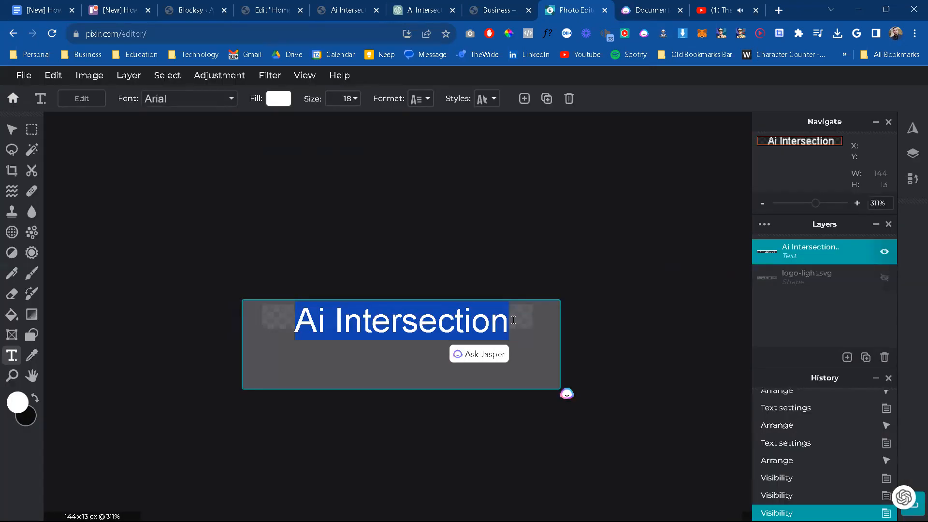
pyautogui.click(503, 323)
pyautogui.moveTo(510, 323); pyautogui.dragTo(333, 324)
pyautogui.press('BackSpace')
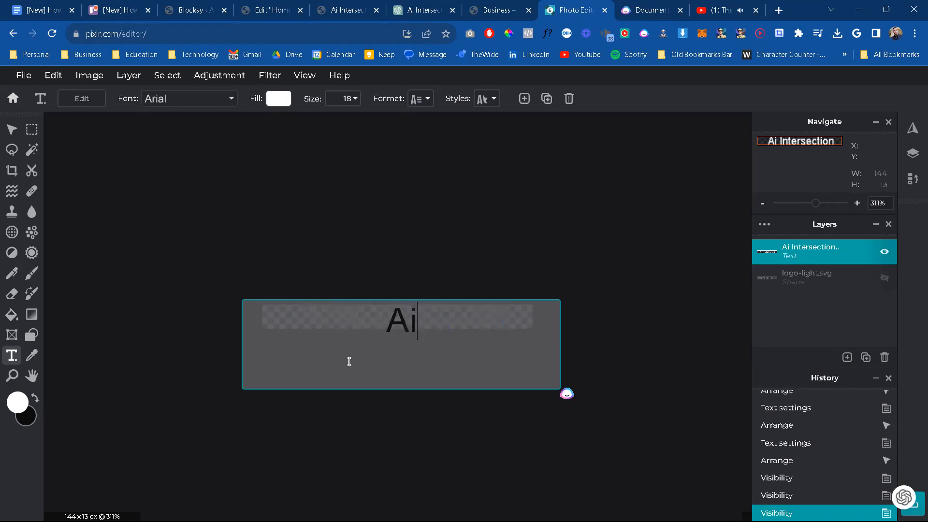
pyautogui.click(361, 426)
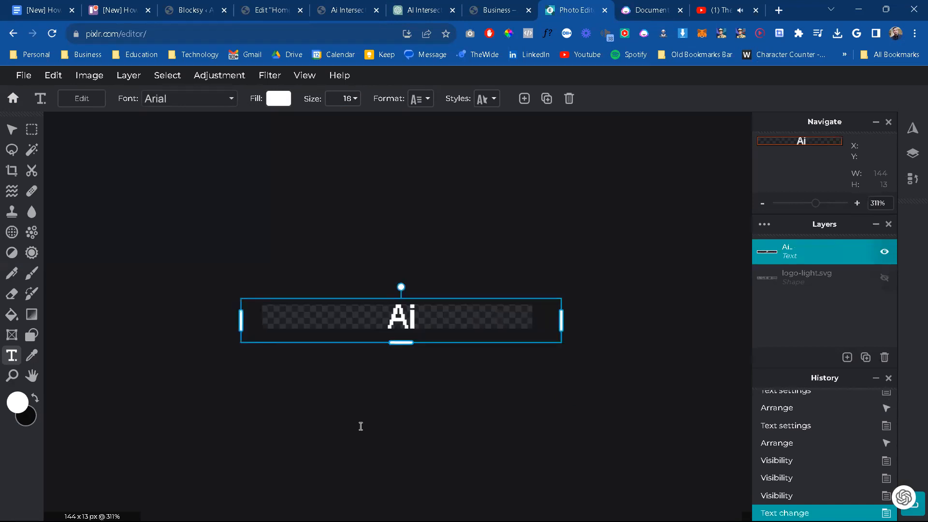
# Step: Show the logo-light.svg layer again, narrow the Ai text box and align Ai vertically over the first letters of CREATIVE
pyautogui.click(884, 278)
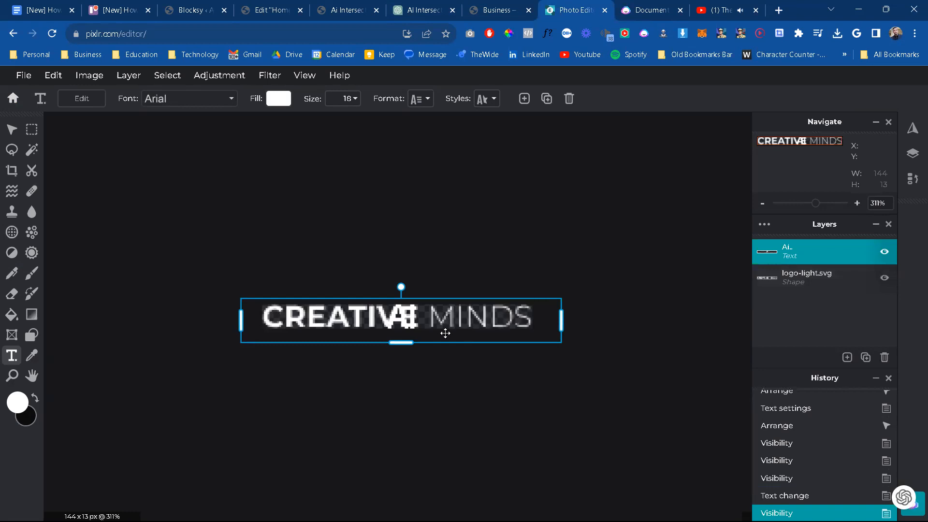
pyautogui.moveTo(409, 319); pyautogui.dragTo(286, 321)
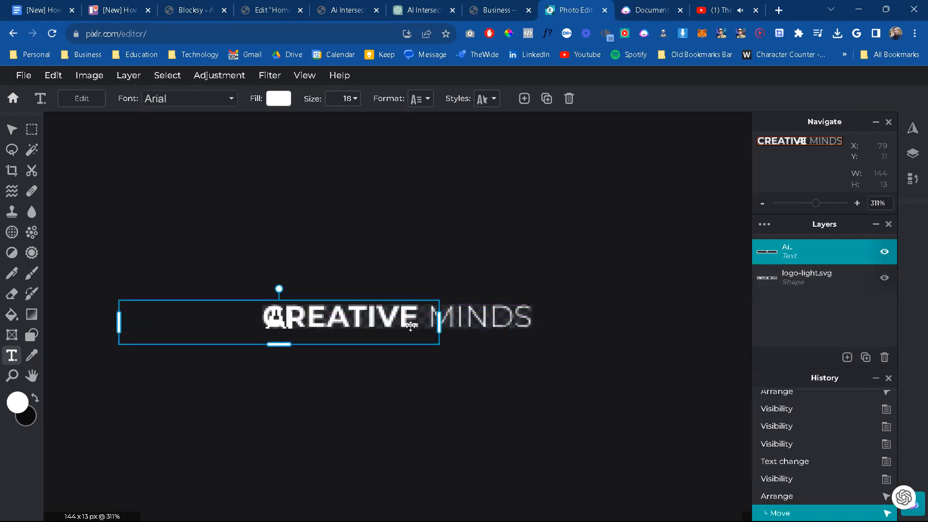
pyautogui.press('Left')
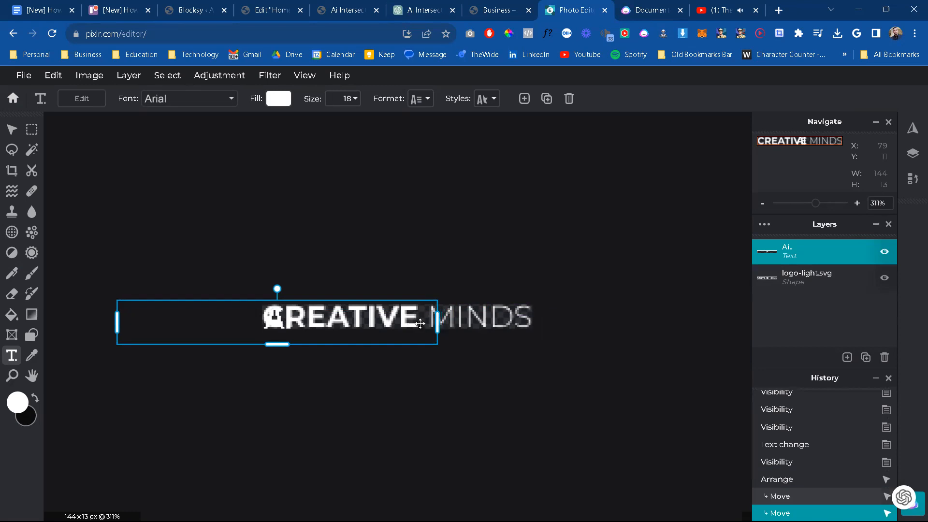
pyautogui.moveTo(419, 328); pyautogui.dragTo(337, 325)
pyautogui.press('Down')
pyautogui.press('Down')
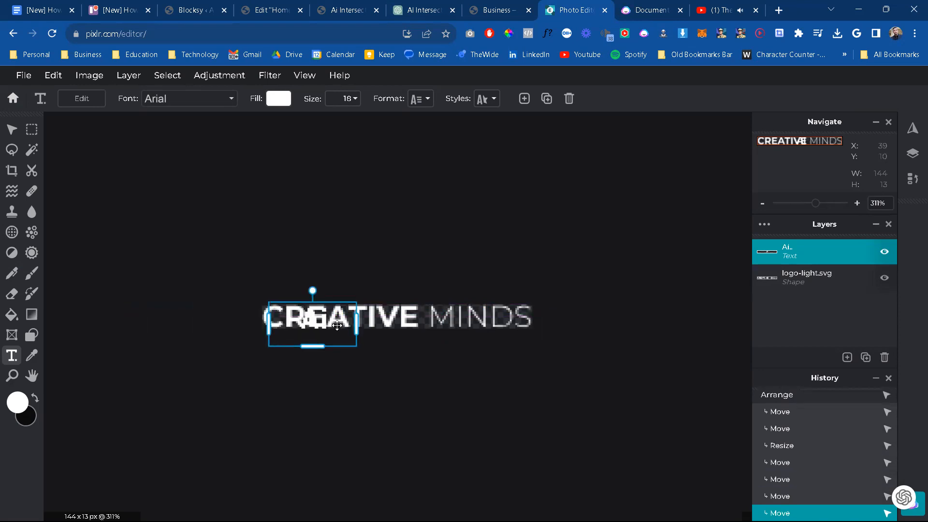
pyautogui.press('Up')
pyautogui.press('Up')
pyautogui.press('Up')
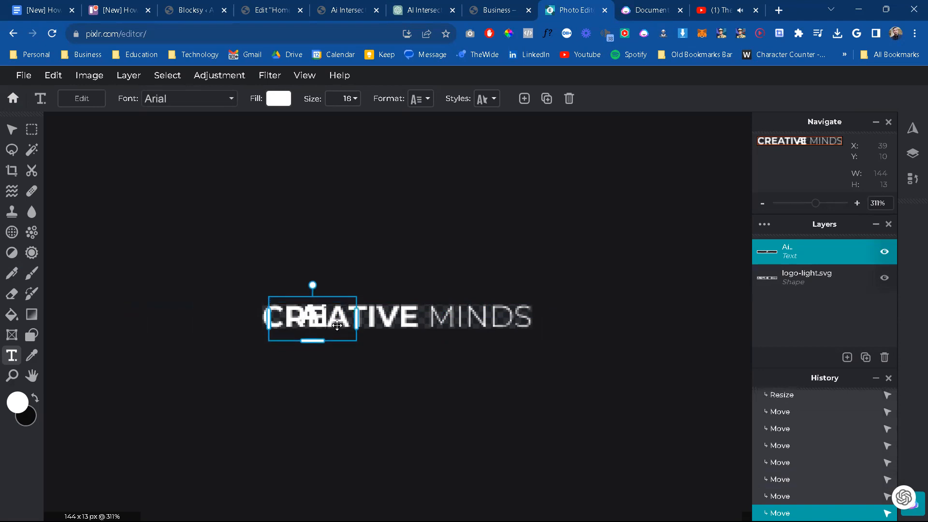
pyautogui.press('Down')
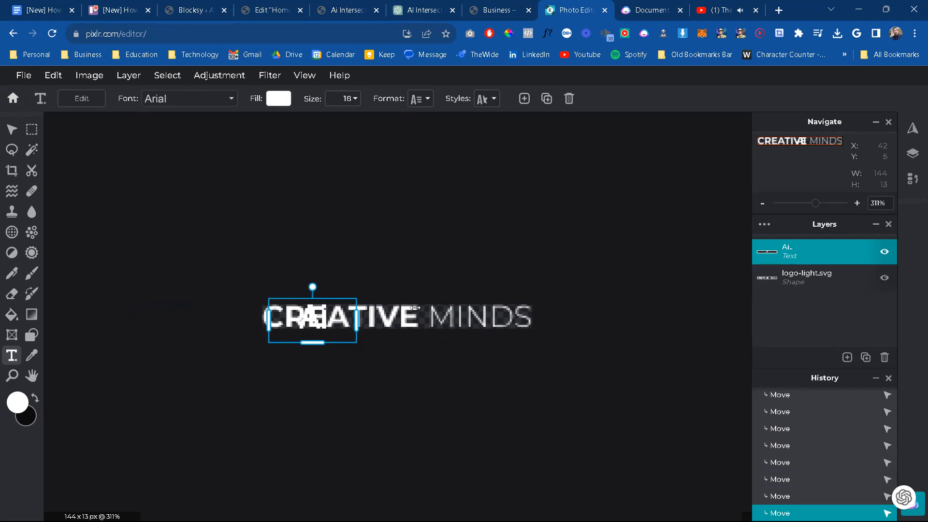
# Step: Hide the logo-light.svg layer and make the Ai text bold
pyautogui.click(884, 279)
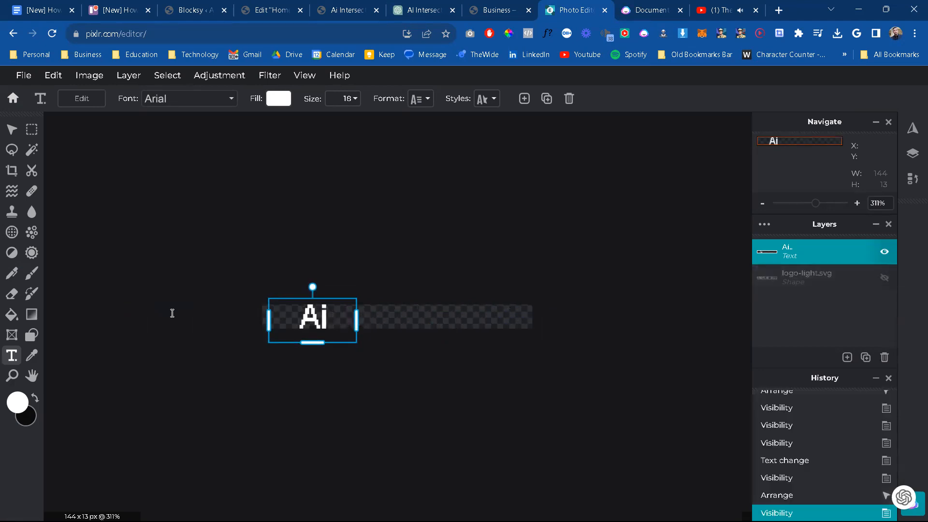
pyautogui.click(307, 319)
pyautogui.doubleClick(306, 319)
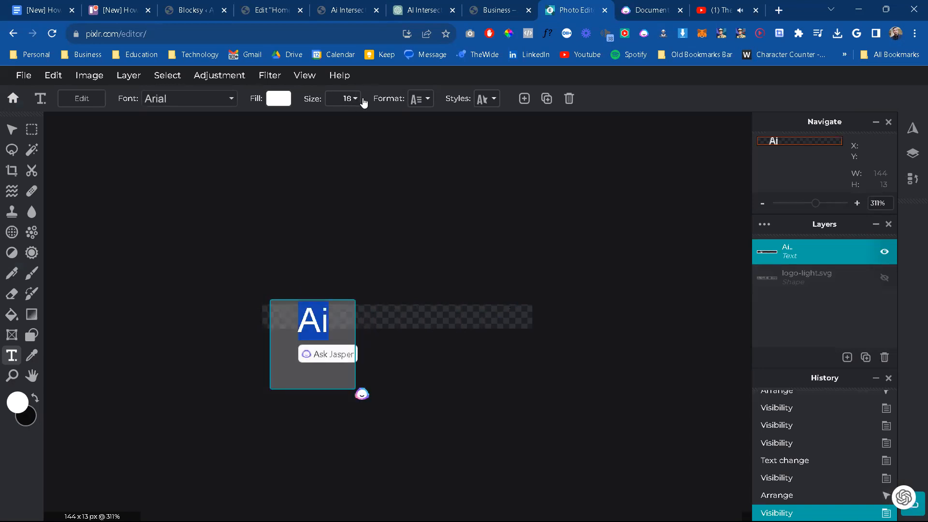
pyautogui.click(416, 99)
pyautogui.click(416, 99)
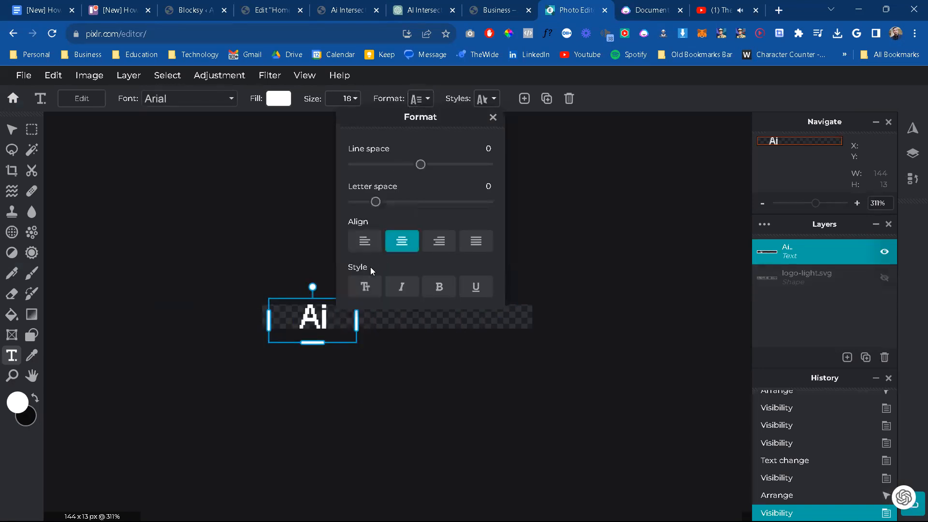
pyautogui.click(438, 287)
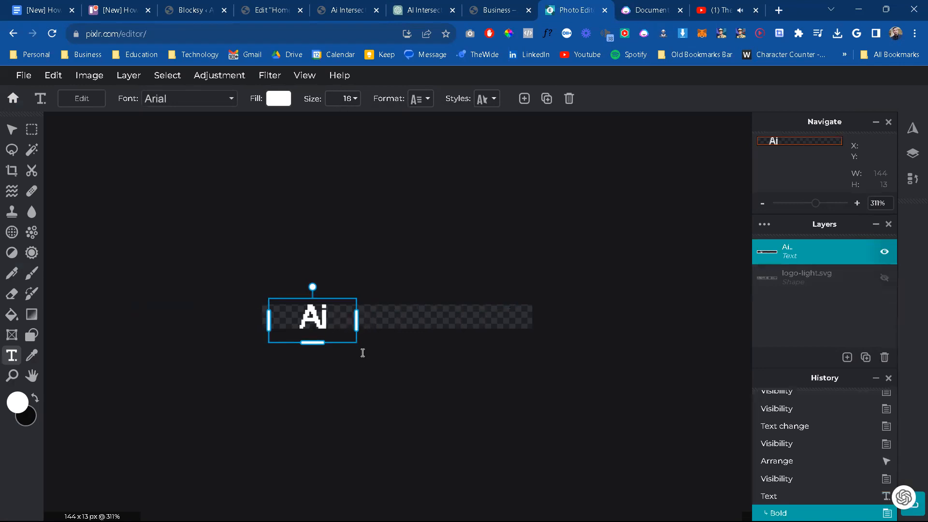
# Step: Add a second text layer containing the pasted word "Intersection"
pyautogui.click(461, 251)
pyautogui.click(366, 313)
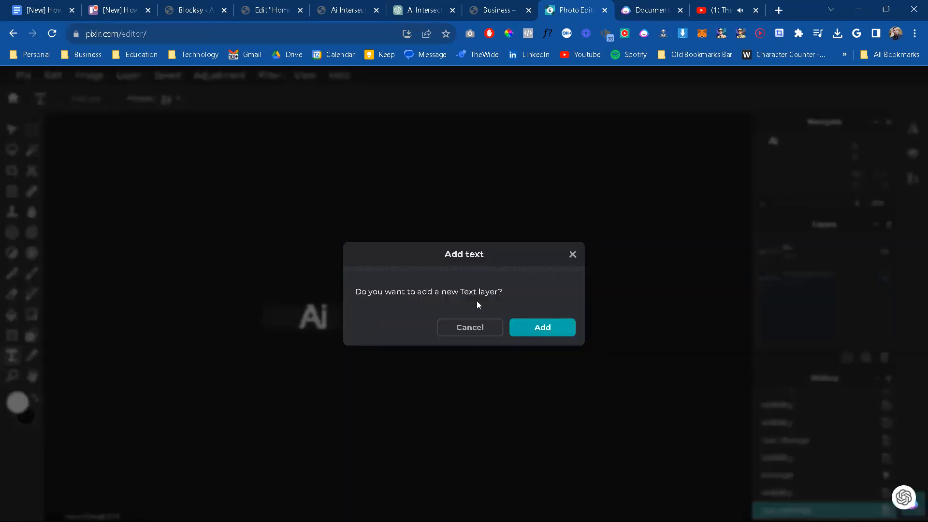
pyautogui.click(541, 323)
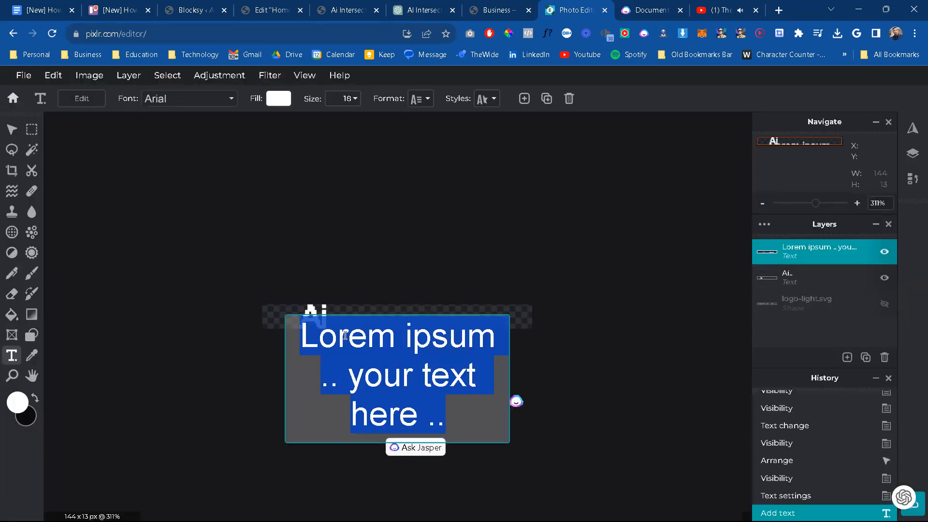
pyautogui.hotkey('ctrl', 'v')
pyautogui.click(535, 271)
# Step: Position the Intersection text just after the bold Ai on the same line, leaving a small gap between the words
pyautogui.moveTo(381, 328); pyautogui.dragTo(406, 316)
pyautogui.press('Right')
pyautogui.press('Right')
pyautogui.press('Right')
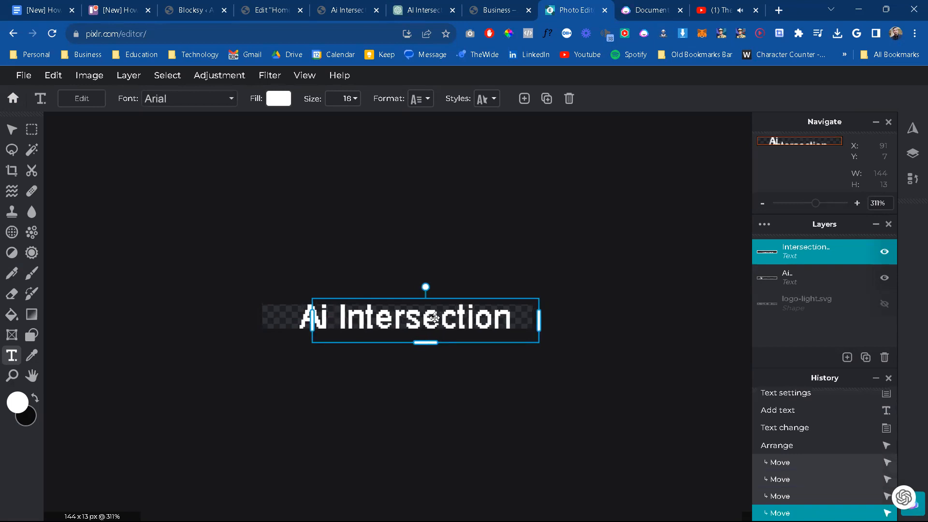
pyautogui.moveTo(477, 325)
pyautogui.mouseDown()
pyautogui.moveTo(522, 326)
pyautogui.moveTo(481, 326)
pyautogui.mouseUp()
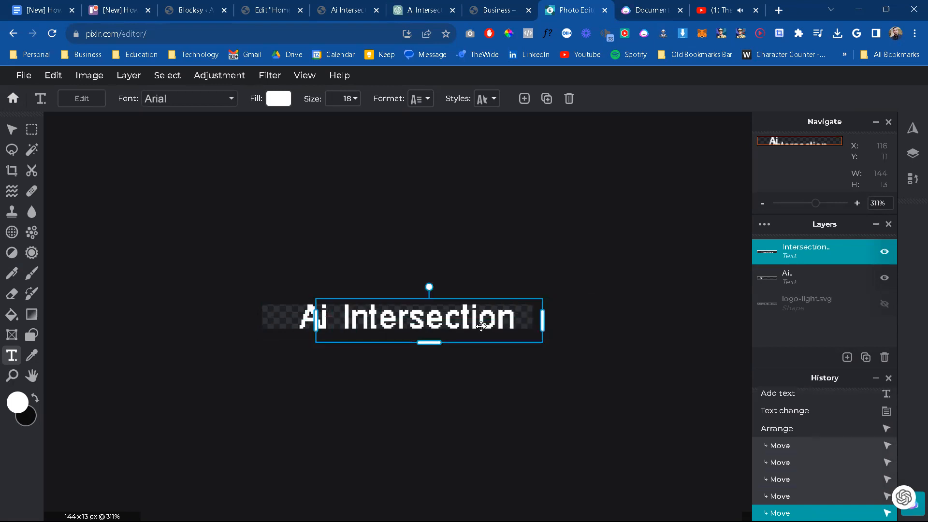
# Step: Increase the letter spacing of the Intersection text to 8
pyautogui.click(481, 326)
pyautogui.click(481, 327)
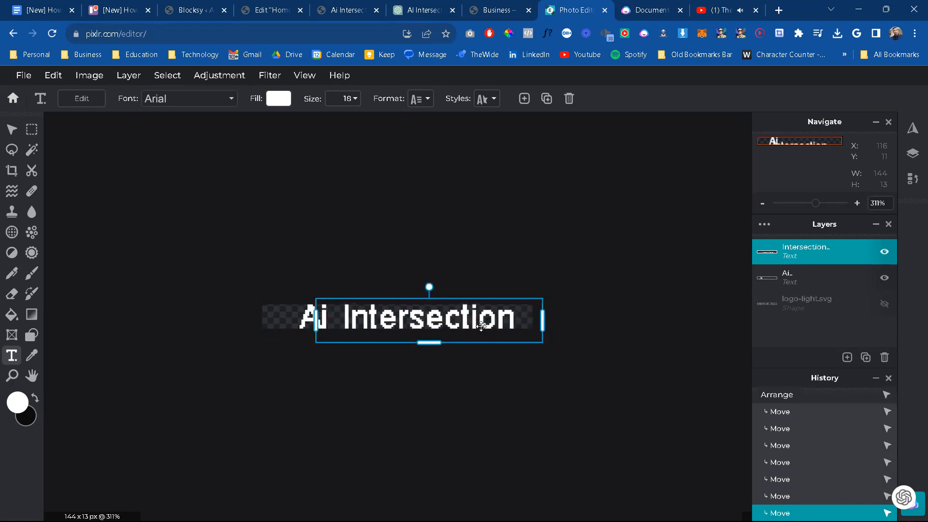
pyautogui.doubleClick(481, 327)
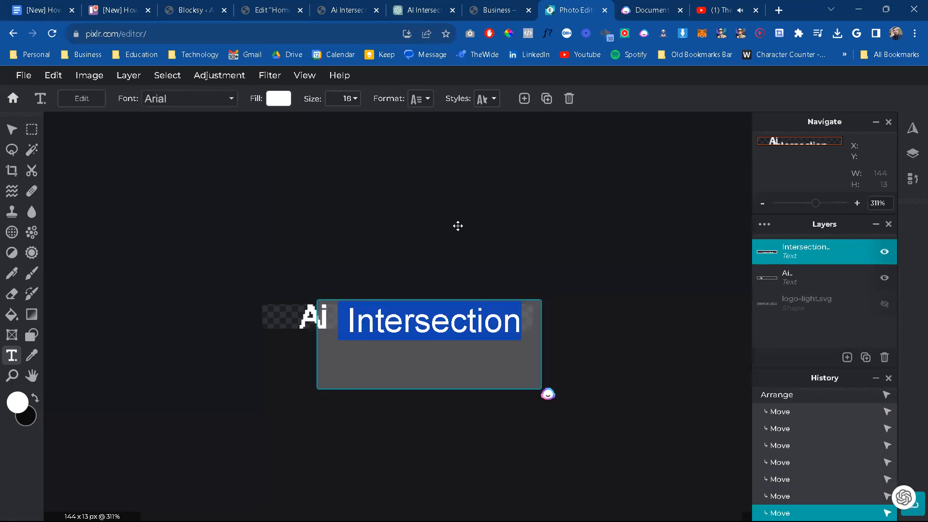
pyautogui.click(494, 99)
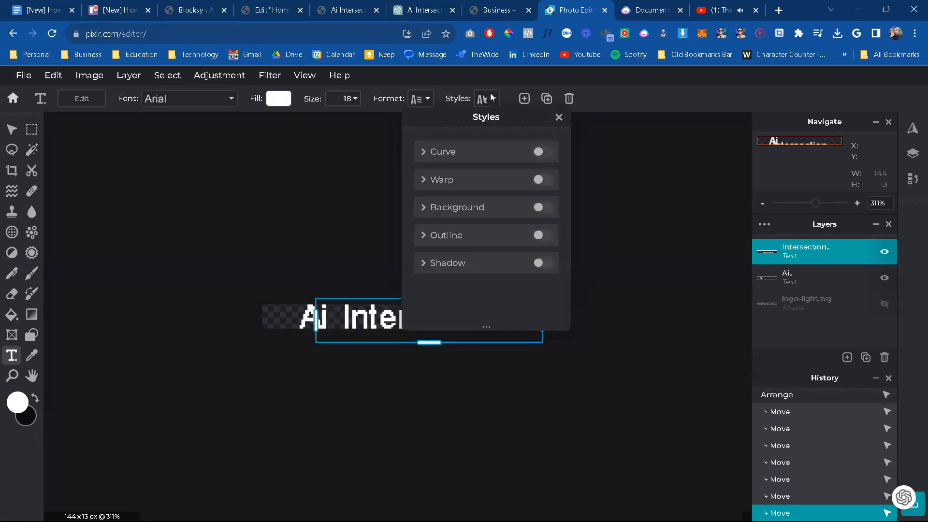
pyautogui.click(417, 99)
pyautogui.click(419, 98)
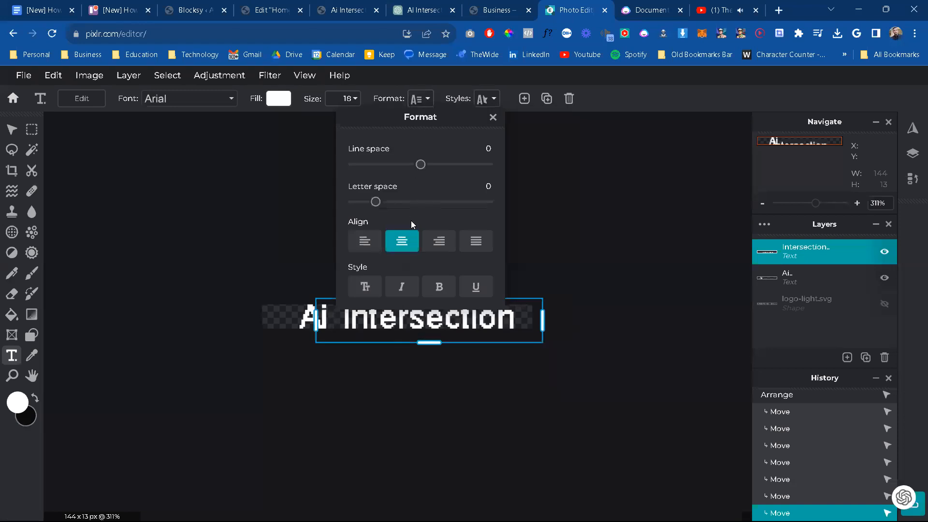
pyautogui.moveTo(376, 202); pyautogui.dragTo(386, 204)
pyautogui.click(566, 245)
# Step: Nudge the Intersection text left until it sits directly against Ai, keeping both words on the same line
pyautogui.moveTo(484, 320)
pyautogui.mouseDown()
pyautogui.moveTo(497, 322)
pyautogui.moveTo(483, 317)
pyautogui.mouseUp()
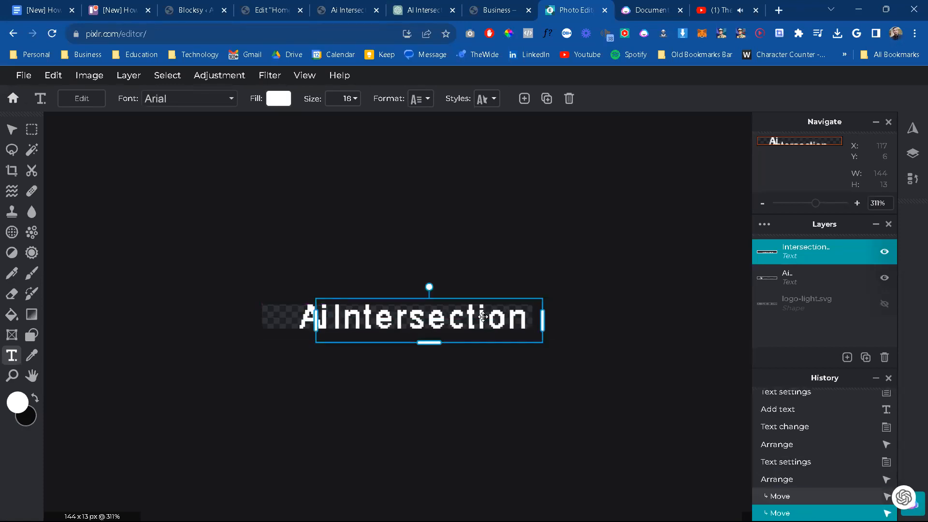
pyautogui.press('Up')
pyautogui.press('Up')
pyautogui.press('Down')
pyautogui.press('Down')
pyautogui.press('Down')
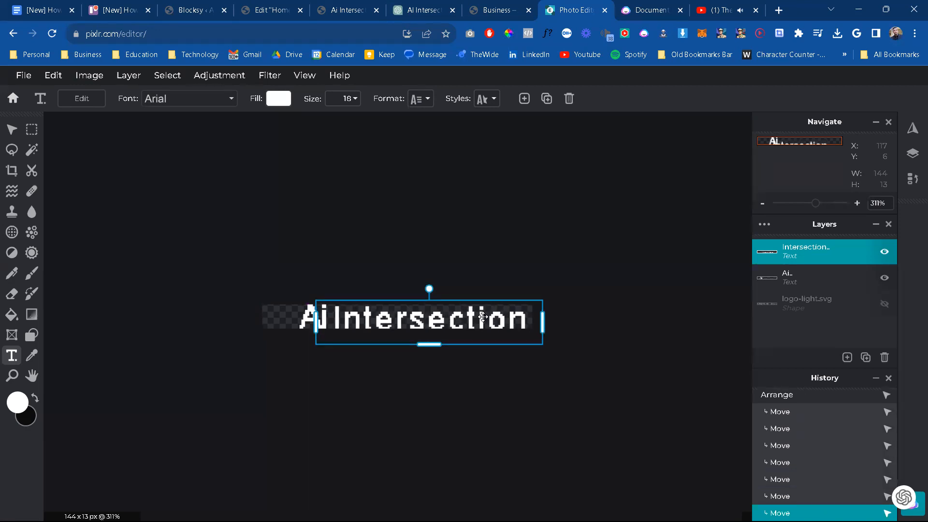
pyautogui.press('Up')
pyautogui.press('Right')
pyautogui.press('Right')
pyautogui.press('Right')
pyautogui.press('Right')
pyautogui.press('Right')
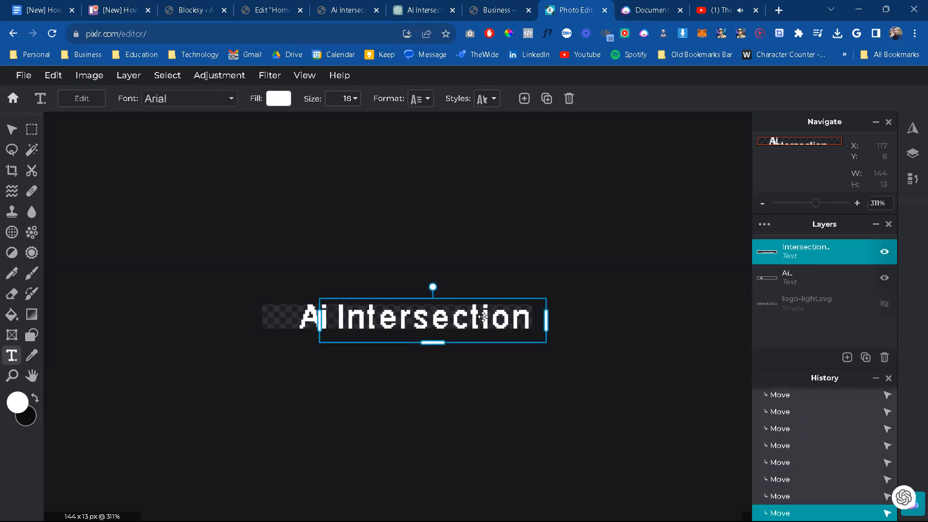
pyautogui.press('Left')
pyautogui.press('Left')
pyautogui.press('Left')
pyautogui.press('Left')
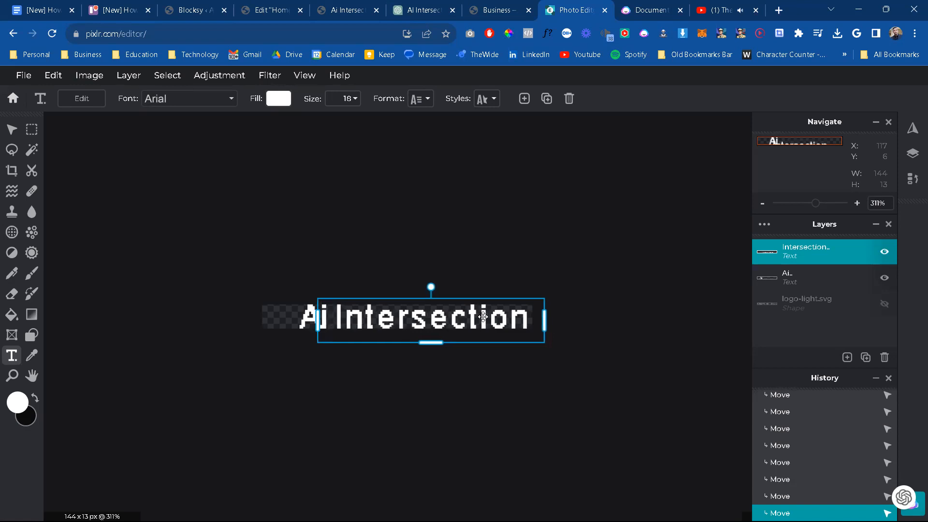
pyautogui.press('Left')
pyautogui.press('Left')
pyautogui.press('Left')
pyautogui.press('Left')
pyautogui.press('Left')
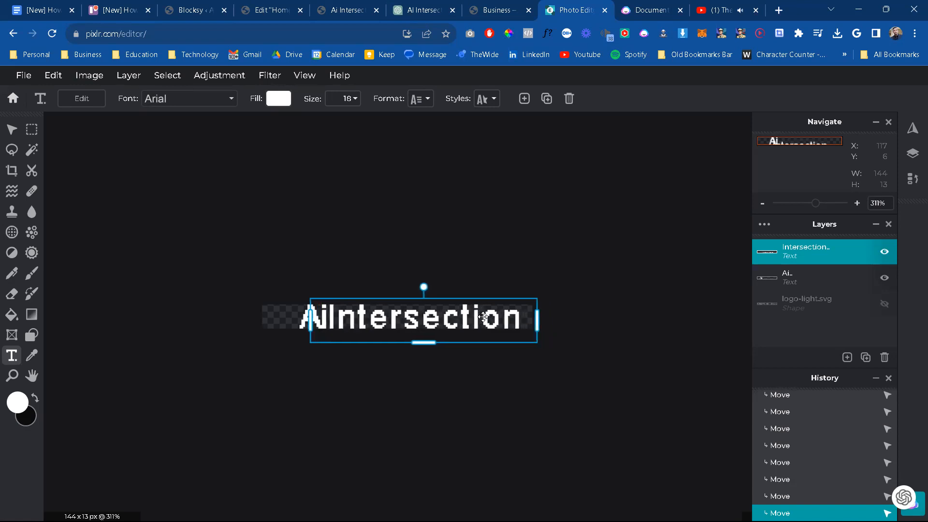
# Step: Set the Intersection text's letter spacing to 14 and move the Ai text left so the words no longer overlap
pyautogui.click(419, 99)
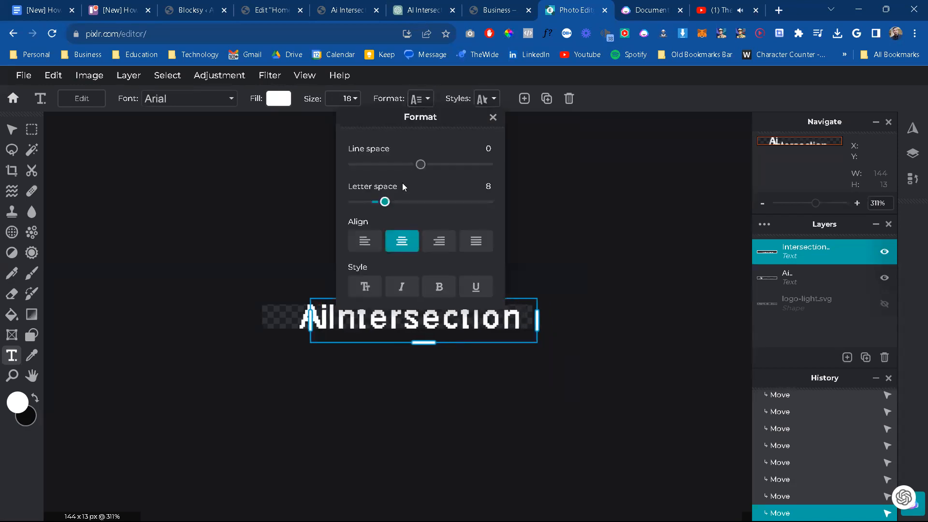
pyautogui.moveTo(385, 202); pyautogui.dragTo(392, 202)
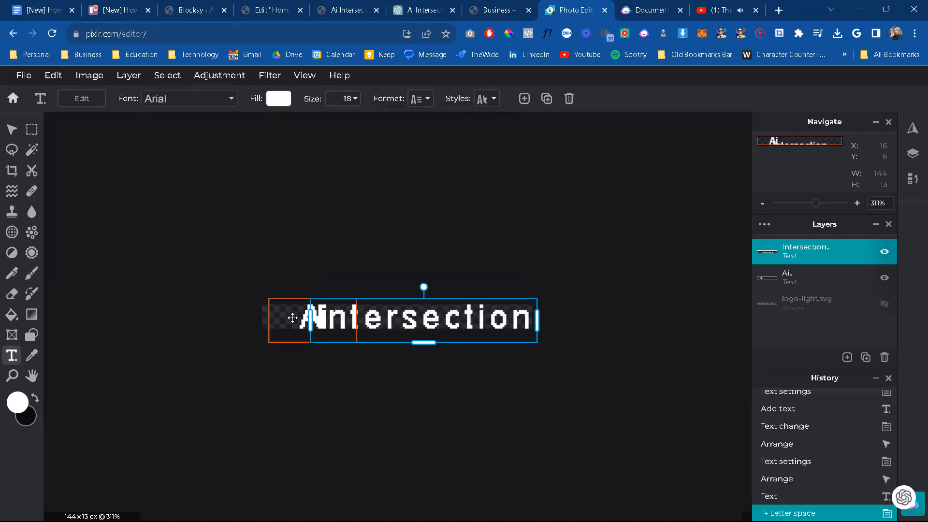
pyautogui.click(288, 320)
pyautogui.moveTo(288, 320); pyautogui.dragTo(273, 320)
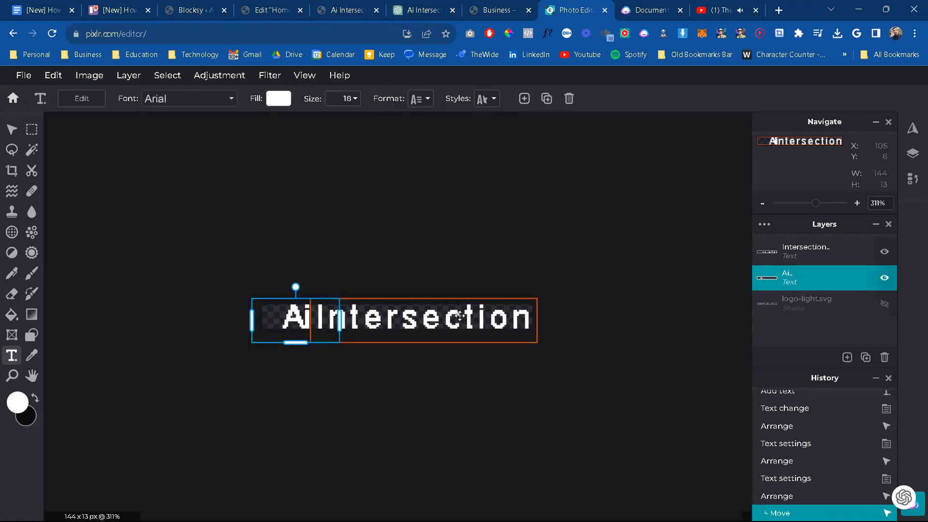
# Step: Widen the Ai text's letter spacing to roughly match Intersection's, and shift Ai left to leave a gap between the words
pyautogui.doubleClick(457, 333)
pyautogui.click(421, 100)
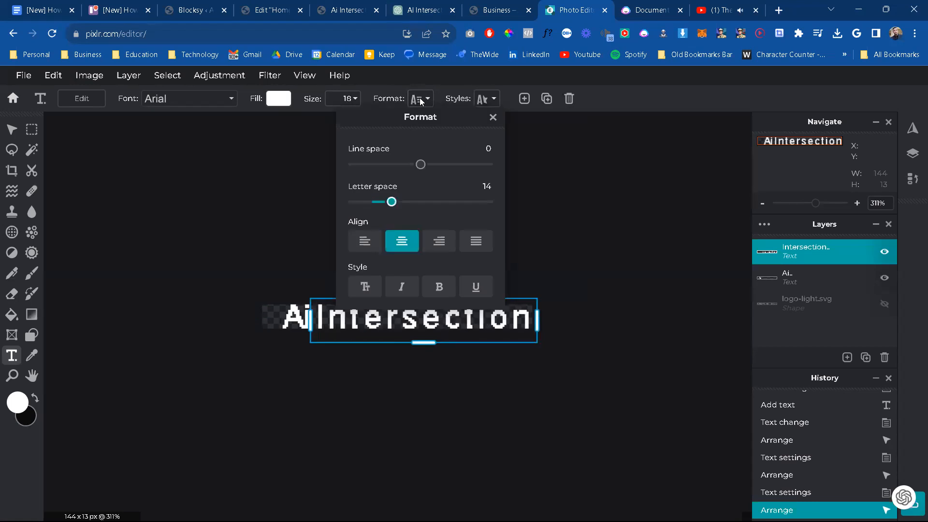
pyautogui.click(421, 100)
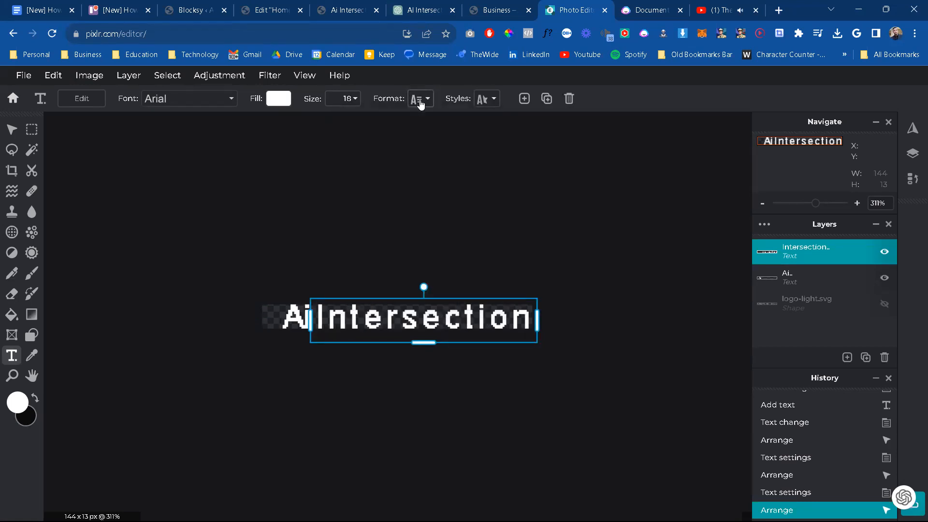
pyautogui.click(295, 314)
pyautogui.doubleClick(296, 313)
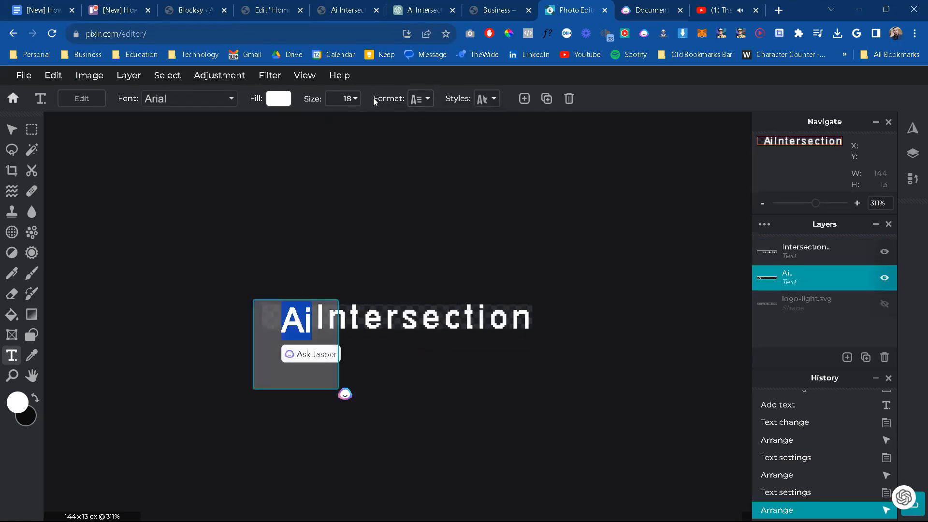
pyautogui.click(420, 98)
pyautogui.moveTo(375, 201); pyautogui.dragTo(392, 202)
pyautogui.click(205, 203)
pyautogui.moveTo(305, 324); pyautogui.dragTo(296, 325)
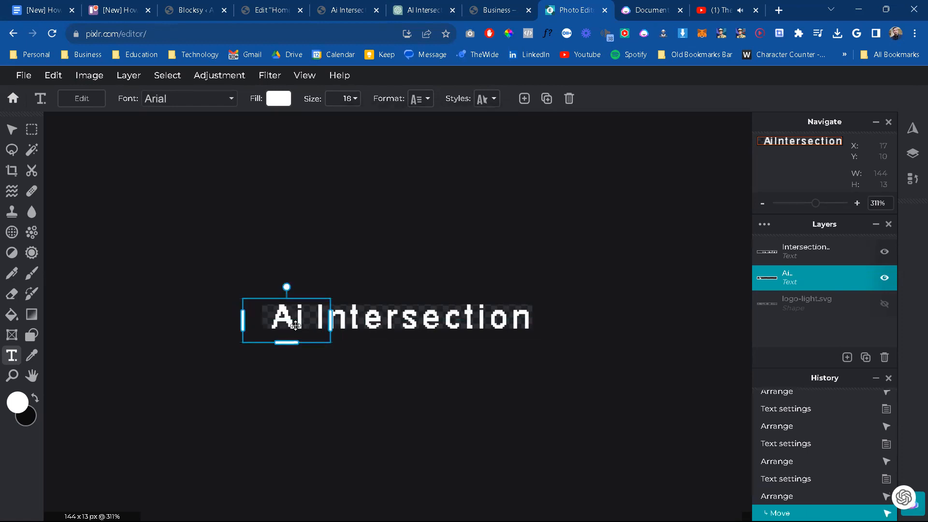
pyautogui.doubleClick(395, 320)
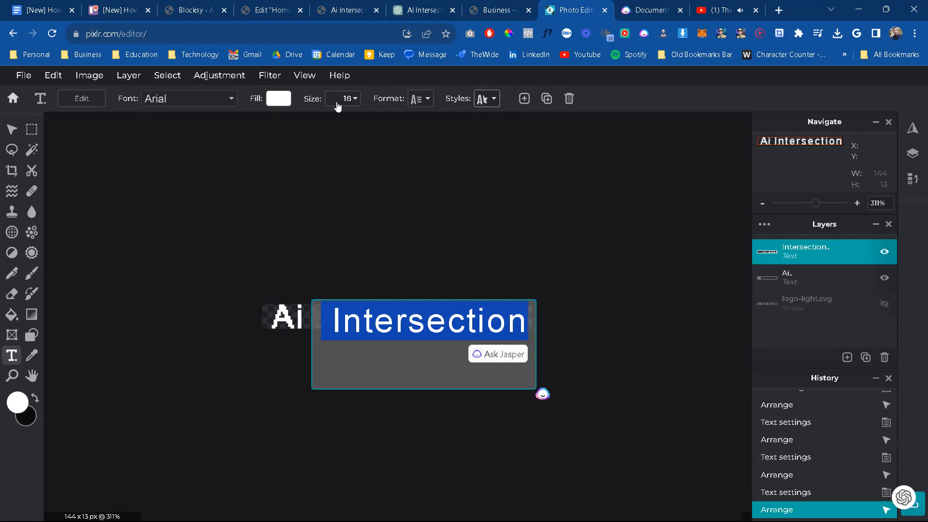
pyautogui.click(486, 99)
pyautogui.click(487, 100)
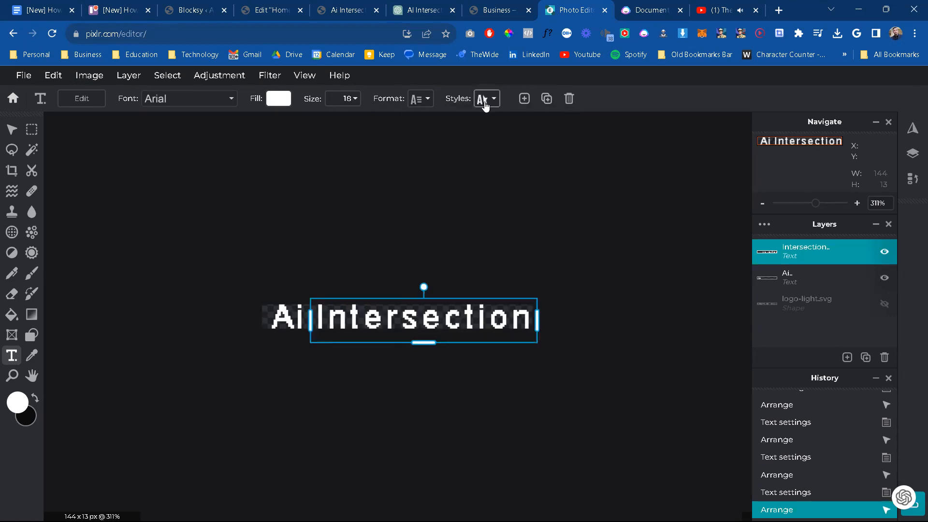
pyautogui.click(345, 190)
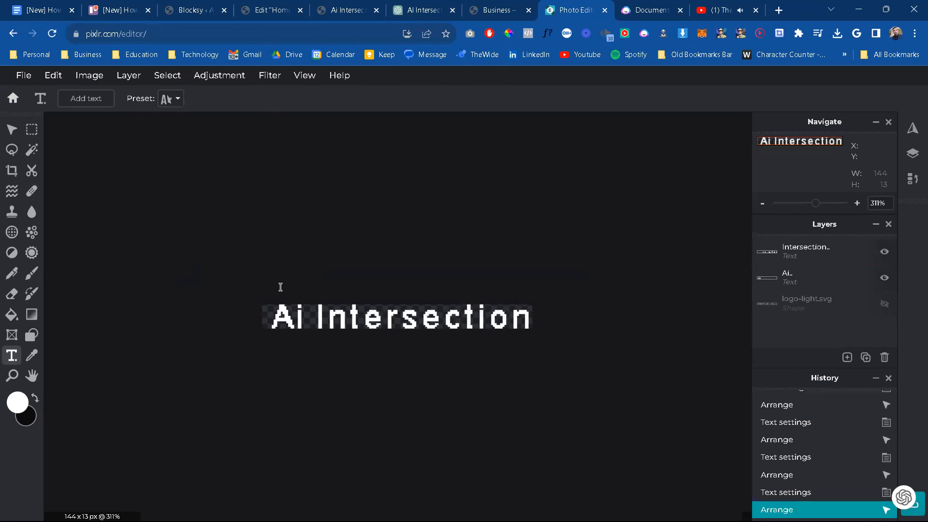
pyautogui.click(294, 320)
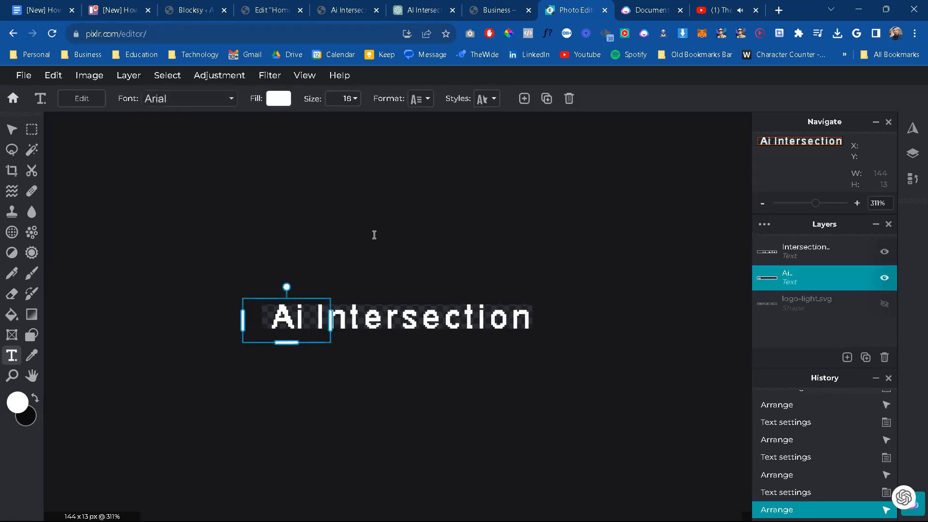
pyautogui.click(389, 218)
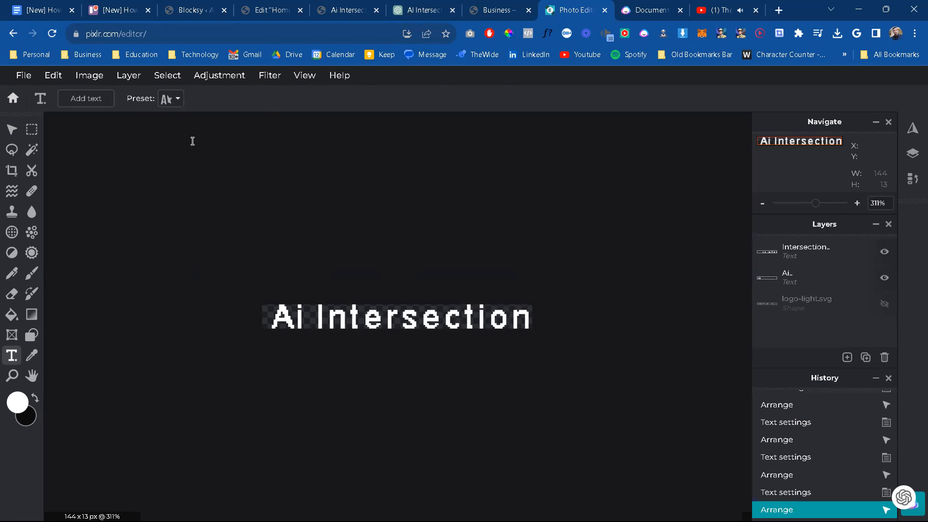
# Step: Save the logo as a PNG image named Ai-Intersection-logo-light in the Ai Intersection folder on Google Drive
pyautogui.click(24, 75)
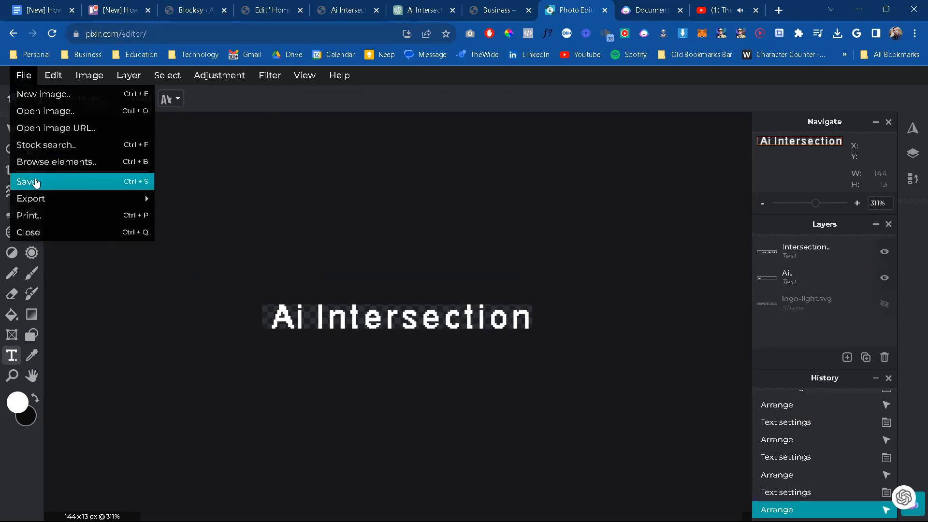
pyautogui.click(36, 182)
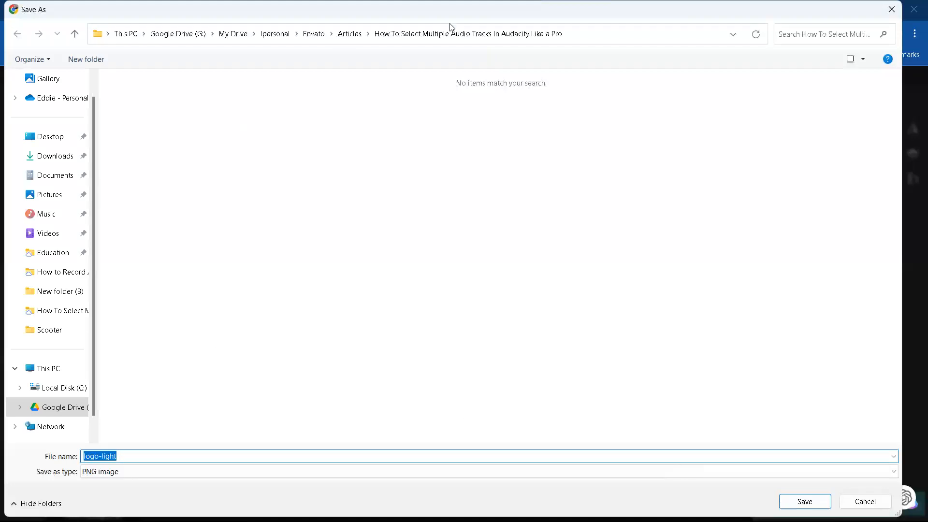
pyautogui.click(50, 158)
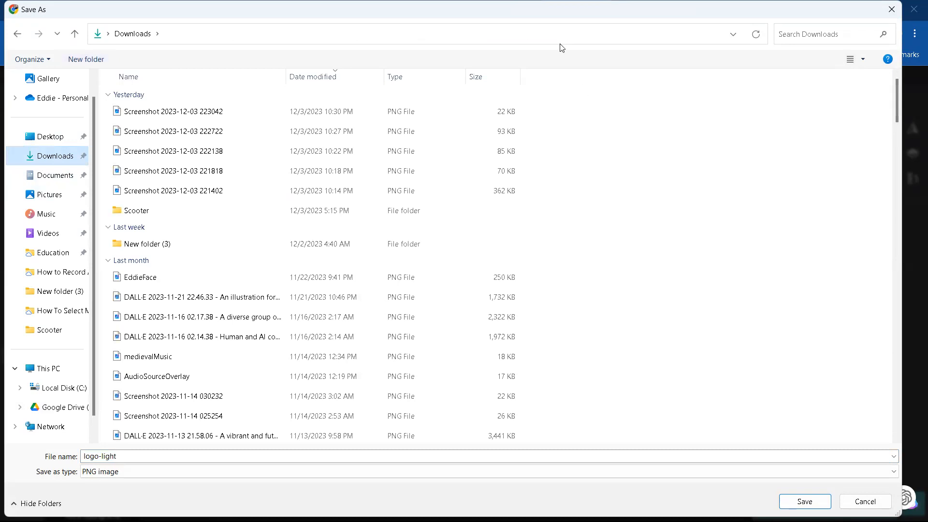
pyautogui.press('Return')
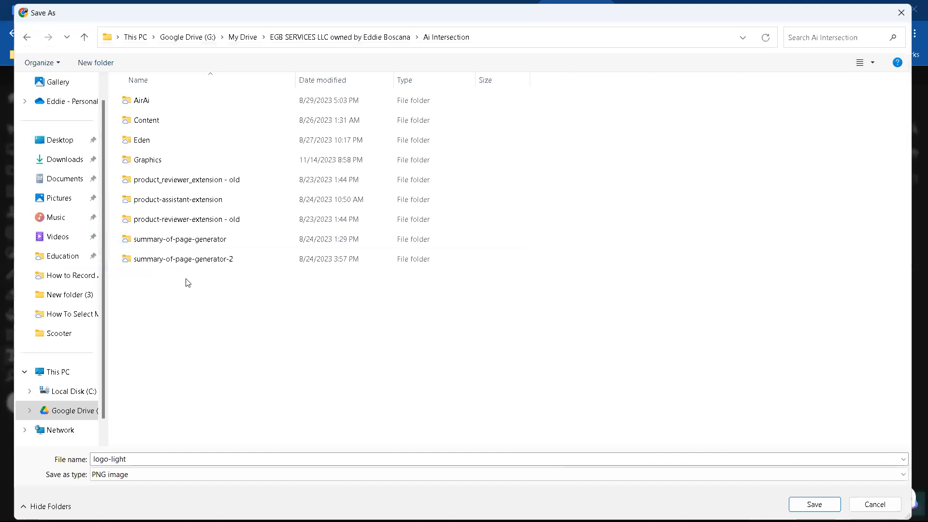
pyautogui.click(155, 460)
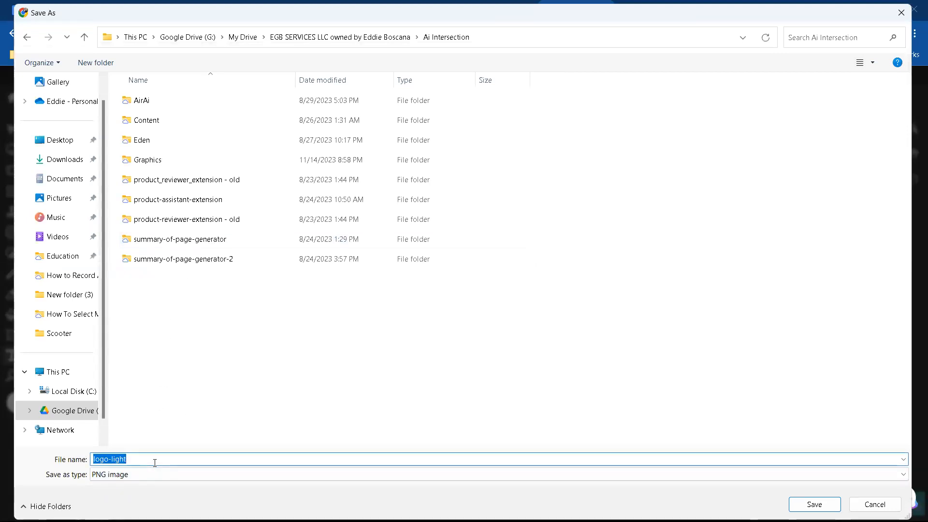
pyautogui.click(154, 462)
pyautogui.write('Ai-Interse')
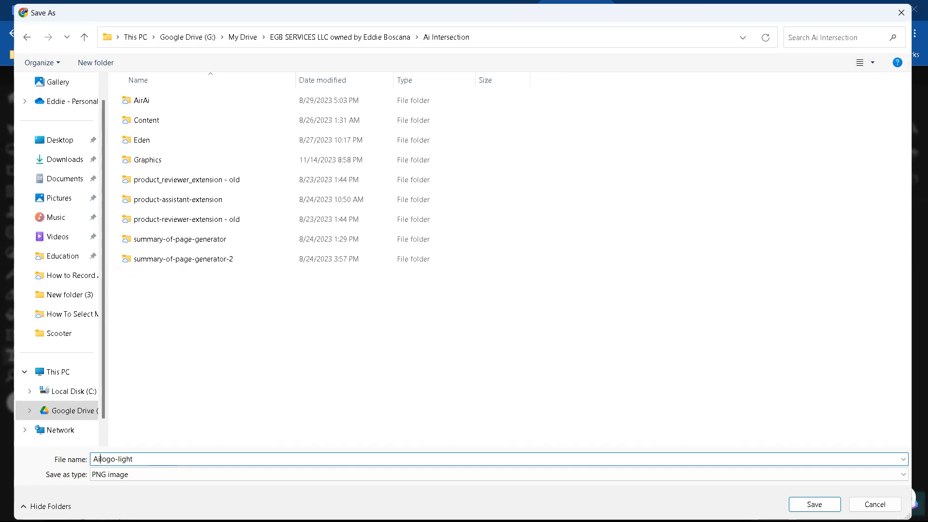
pyautogui.write('ction-')
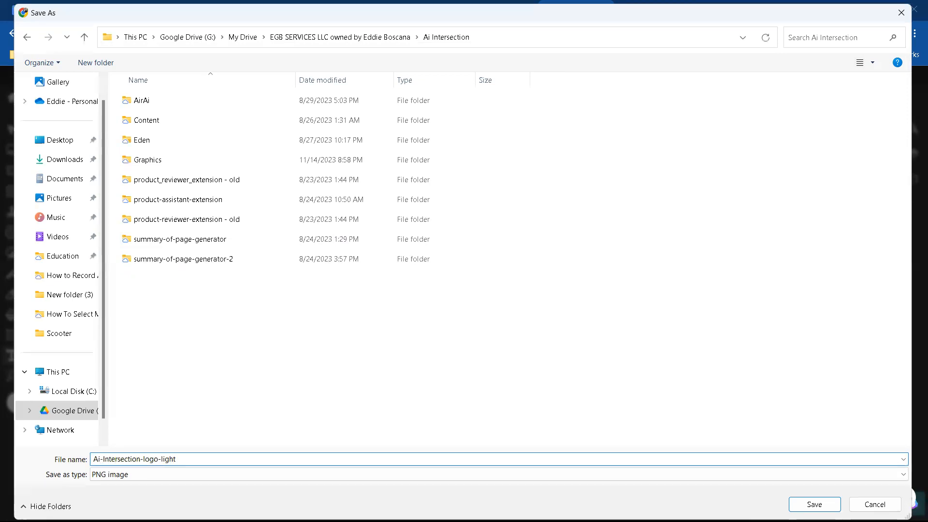
pyautogui.press('Return')
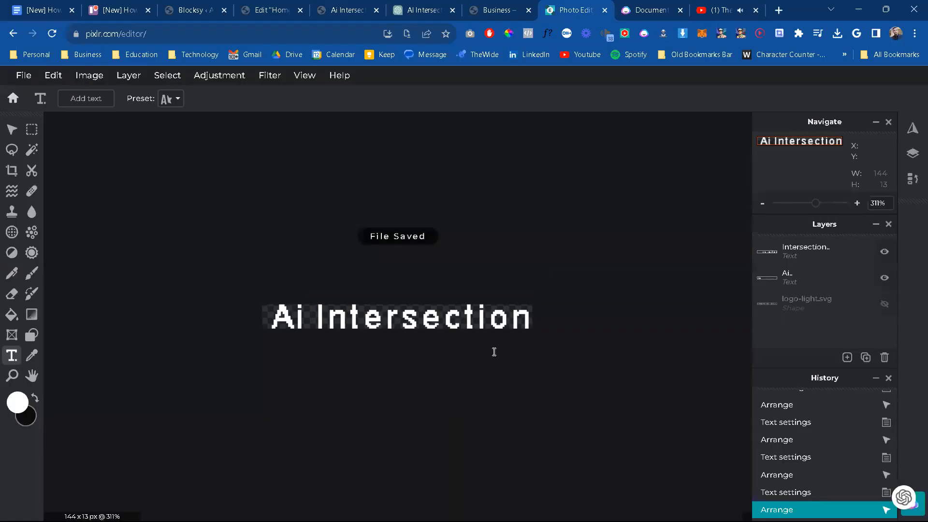
# Step: Change the fill colour of the Ai text to black, #000000
pyautogui.click(247, 319)
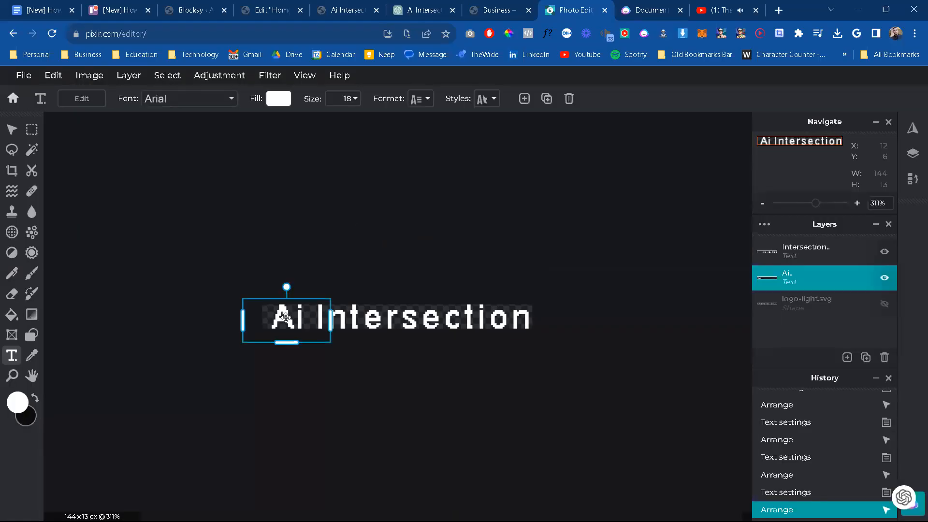
pyautogui.click(282, 100)
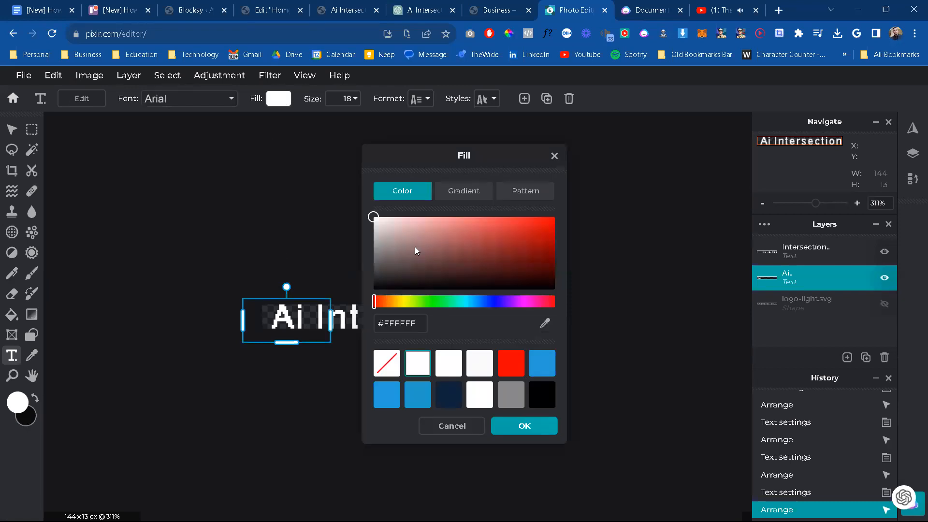
pyautogui.moveTo(415, 247); pyautogui.dragTo(373, 289)
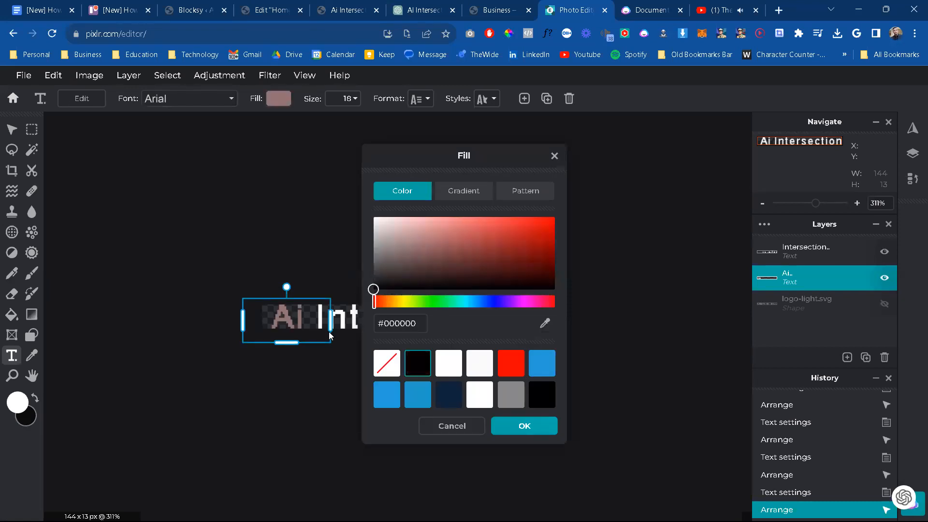
pyautogui.click(525, 426)
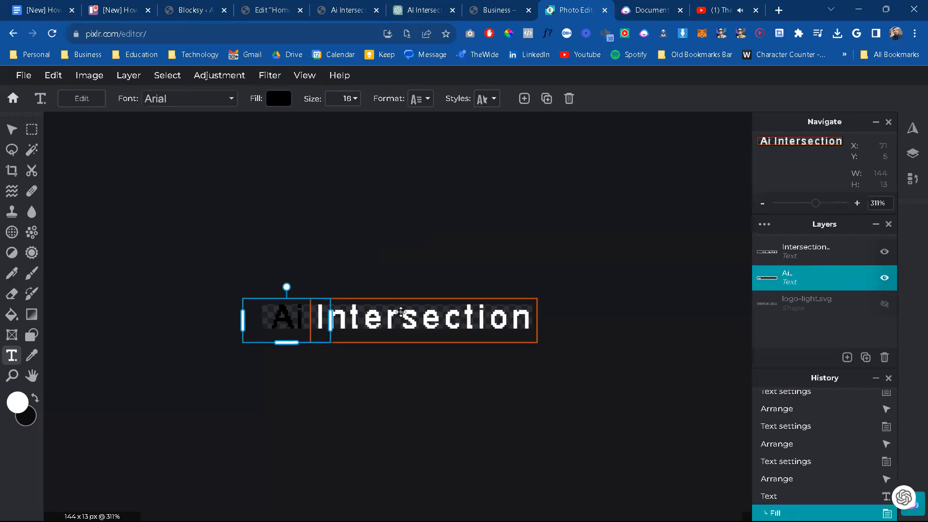
# Step: Change the fill colour of the Intersection text to black to match the Ai text
pyautogui.click(417, 315)
pyautogui.doubleClick(417, 315)
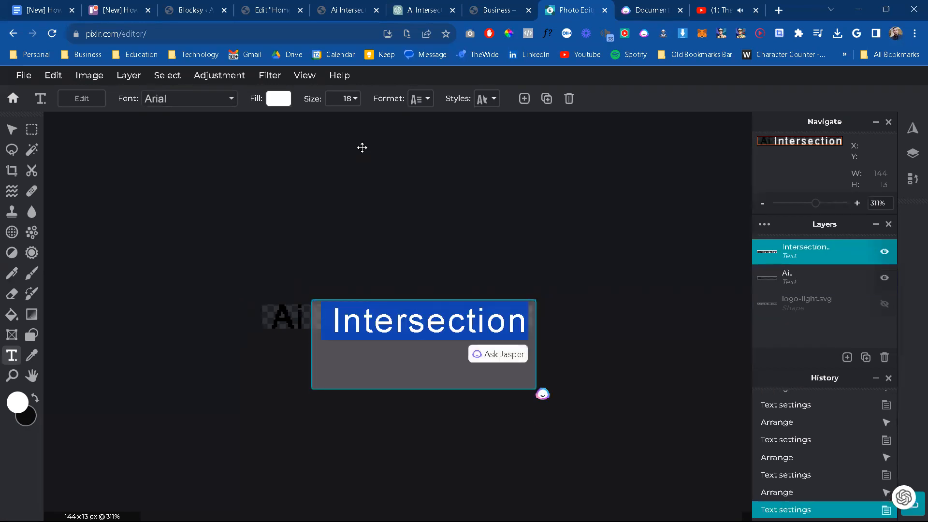
pyautogui.click(262, 98)
pyautogui.click(268, 100)
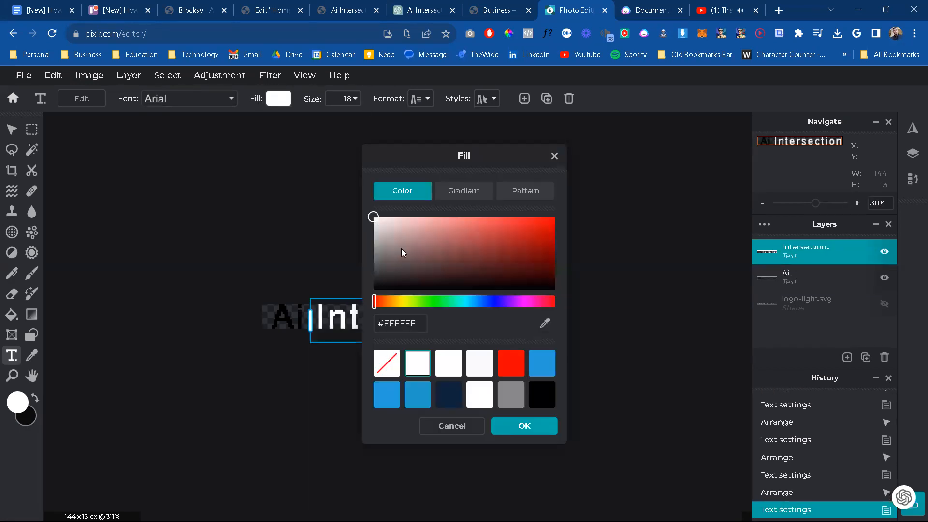
pyautogui.click(542, 394)
pyautogui.click(523, 428)
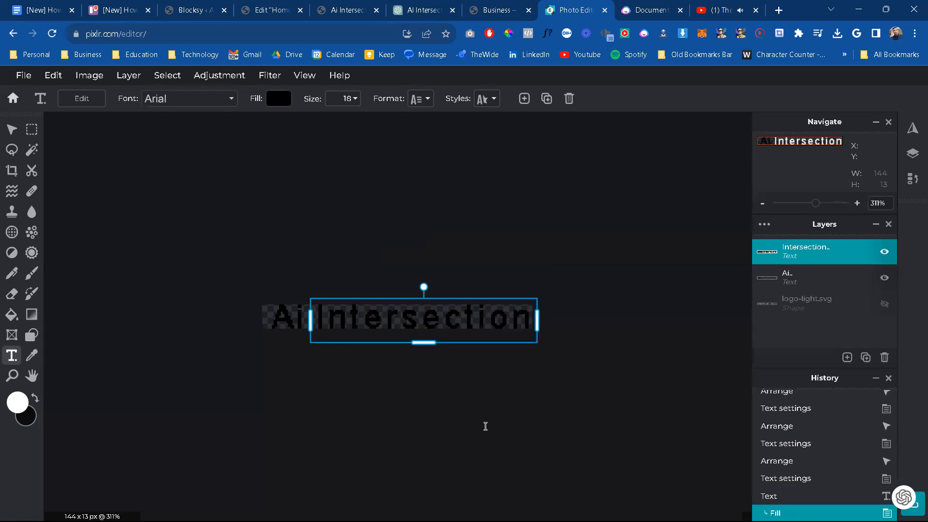
# Step: Save the black logo as a PNG image named Ai-Intersection-logo-dark in the Ai Intersection folder on Google Drive
pyautogui.click(23, 75)
pyautogui.click(25, 181)
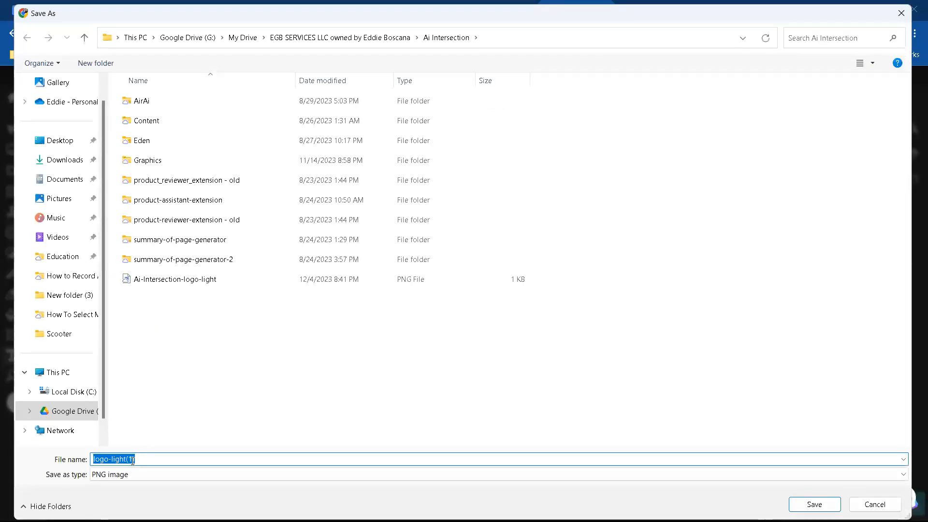
pyautogui.click(132, 460)
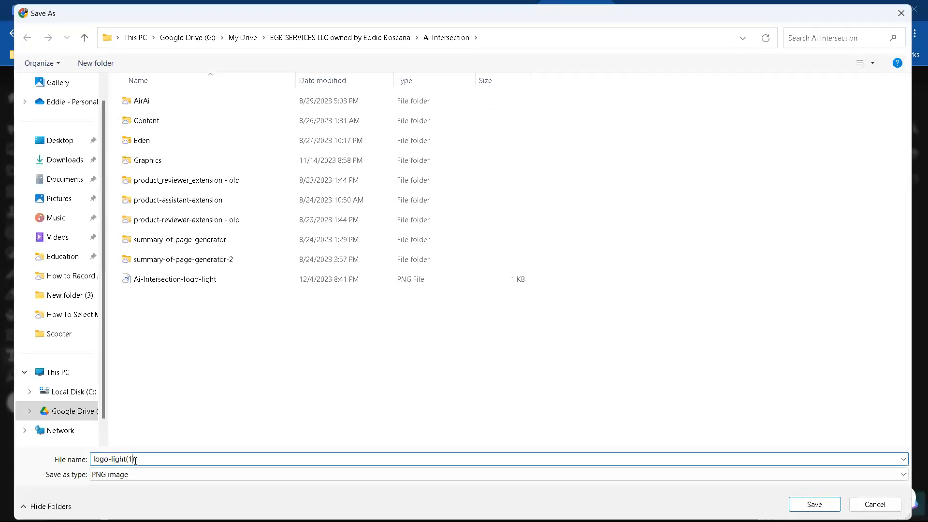
pyautogui.moveTo(133, 459); pyautogui.dragTo(111, 459)
pyautogui.click(194, 280)
pyautogui.doubleClick(165, 459)
pyautogui.moveTo(177, 459); pyautogui.dragTo(161, 459)
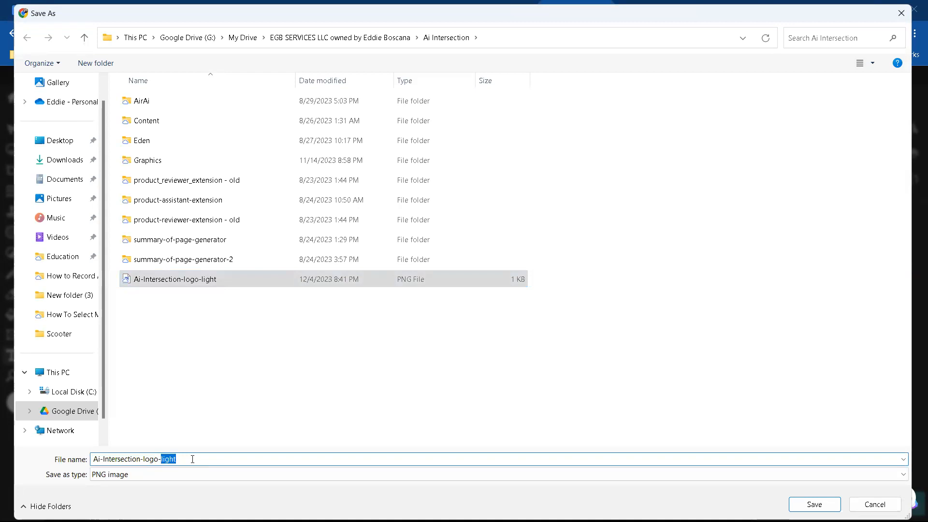
pyautogui.write('dark')
pyautogui.press('Return')
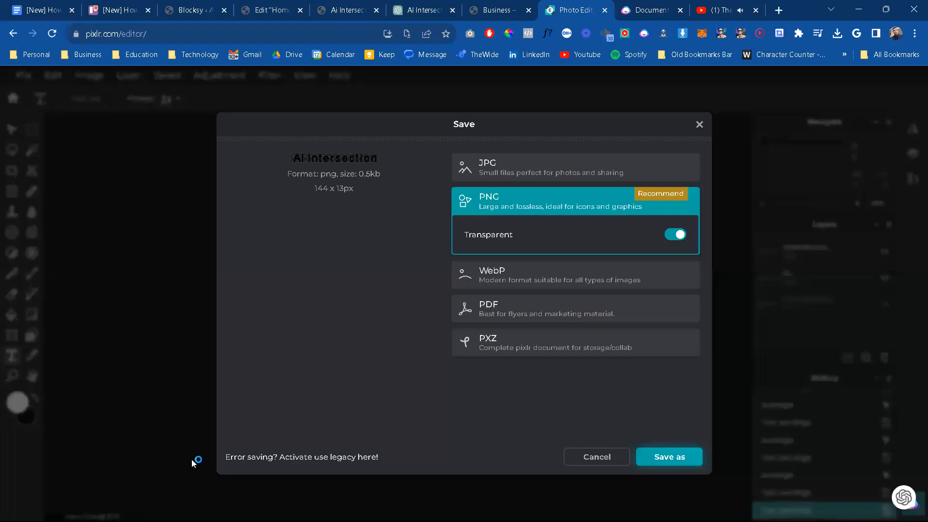
# Step: Switch to the aiintersection.com home page and open the site in the WordPress Customizer
pyautogui.click(492, 7)
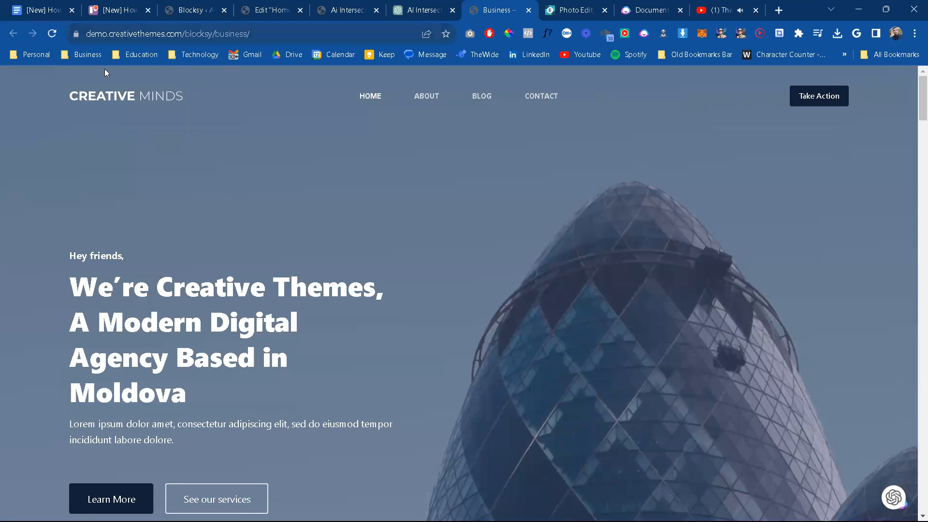
pyautogui.click(411, 4)
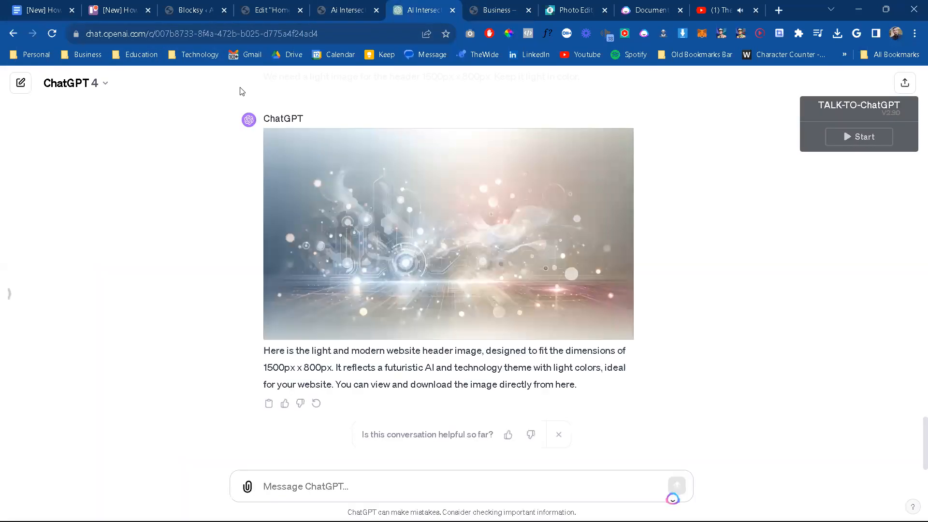
pyautogui.click(341, 6)
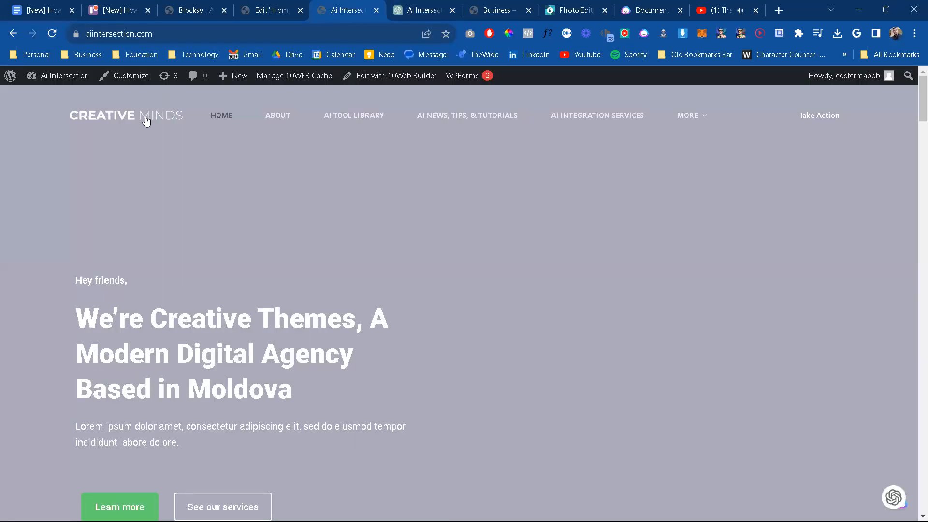
pyautogui.click(57, 34)
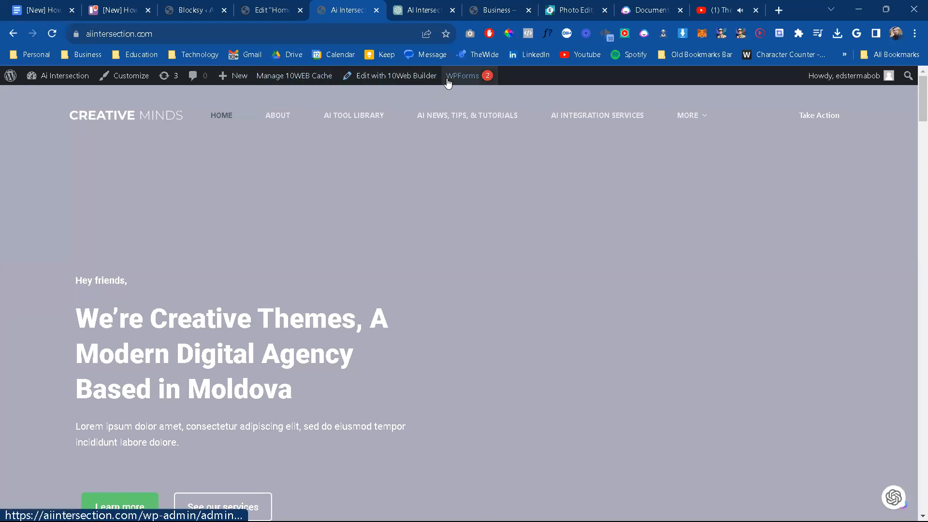
pyautogui.moveTo(308, 78)
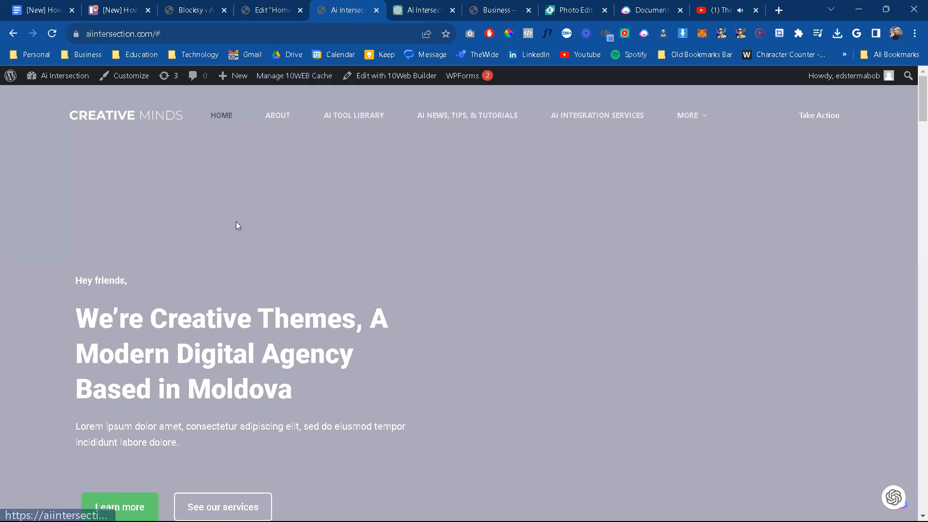
pyautogui.click(116, 77)
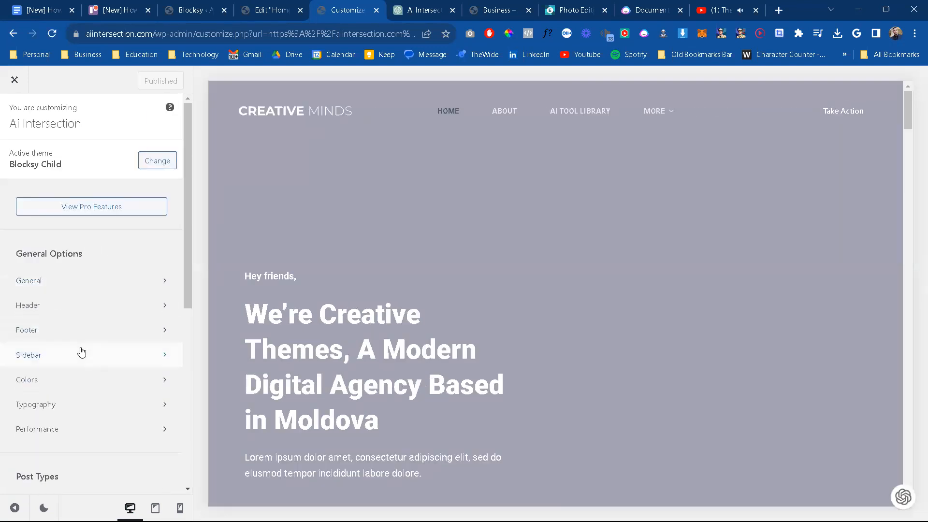
# Step: Check the Customizer's Site Identity settings for a logo option, and return to the main options list
pyautogui.scroll(-7, 81, 352)
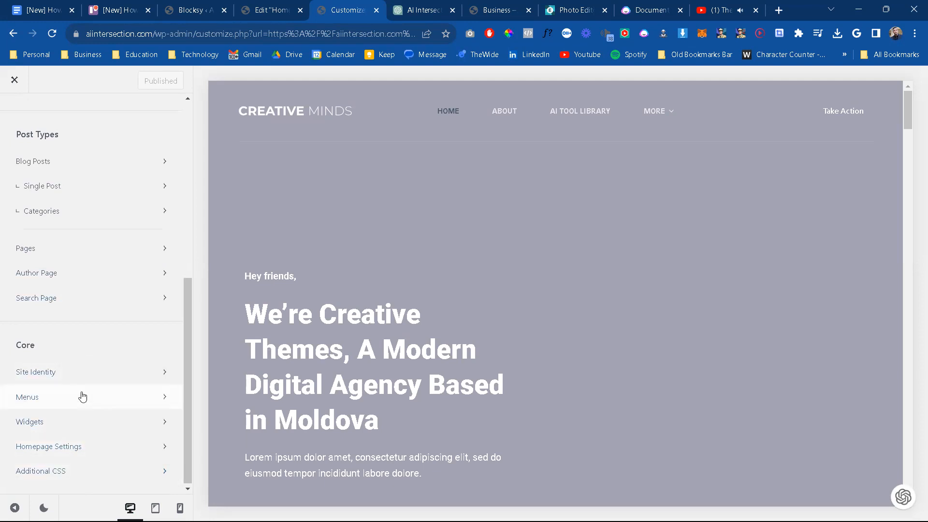
pyautogui.click(86, 376)
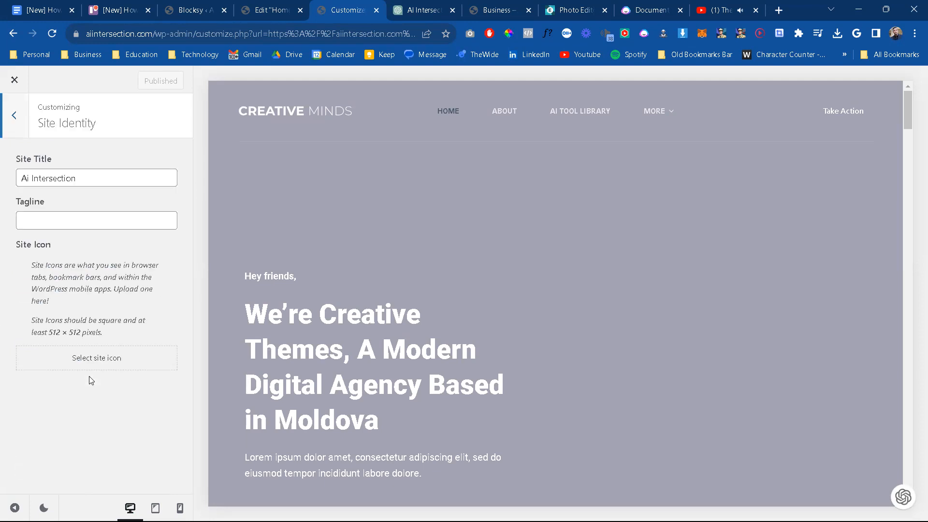
pyautogui.click(19, 126)
pyautogui.click(65, 380)
pyautogui.click(18, 130)
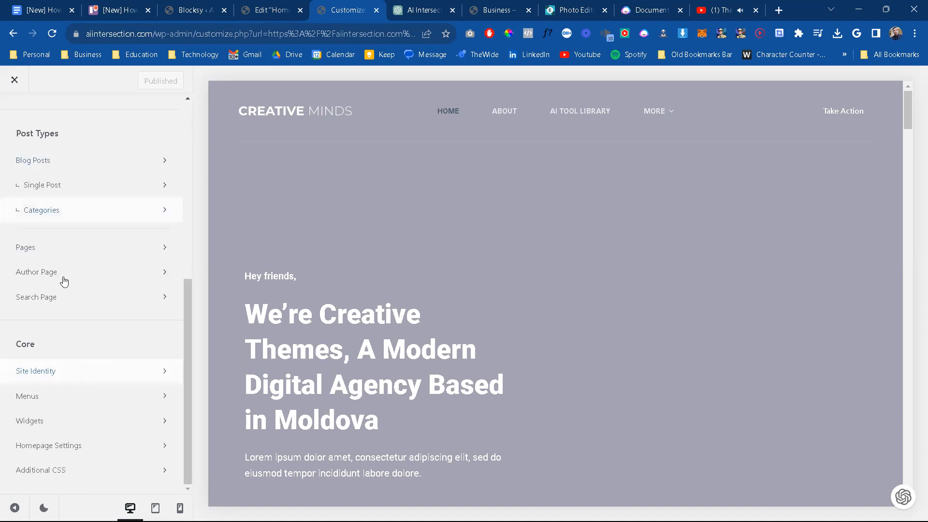
# Step: Enable the Scroll to Top option in the General settings and return to the main options list
pyautogui.scroll(1, 77, 300)
pyautogui.scroll(3, 95, 305)
pyautogui.scroll(2, 96, 271)
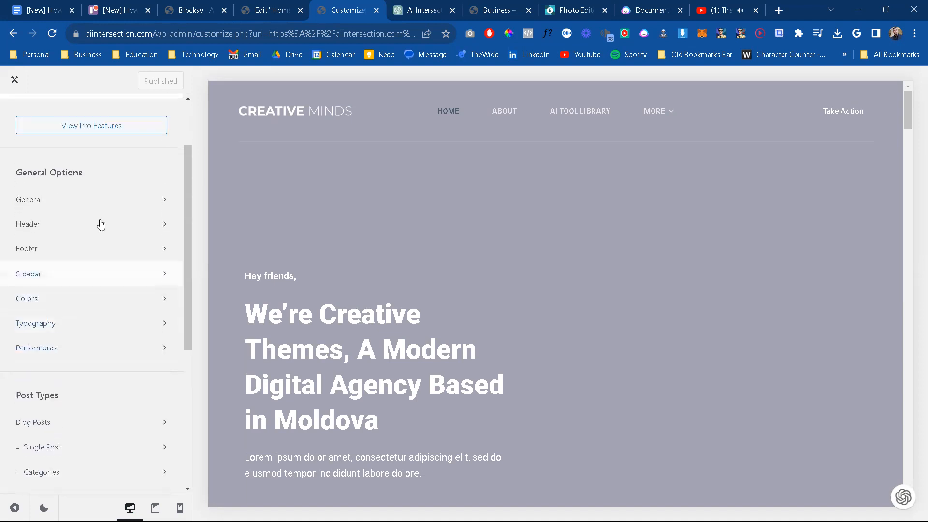
pyautogui.click(101, 213)
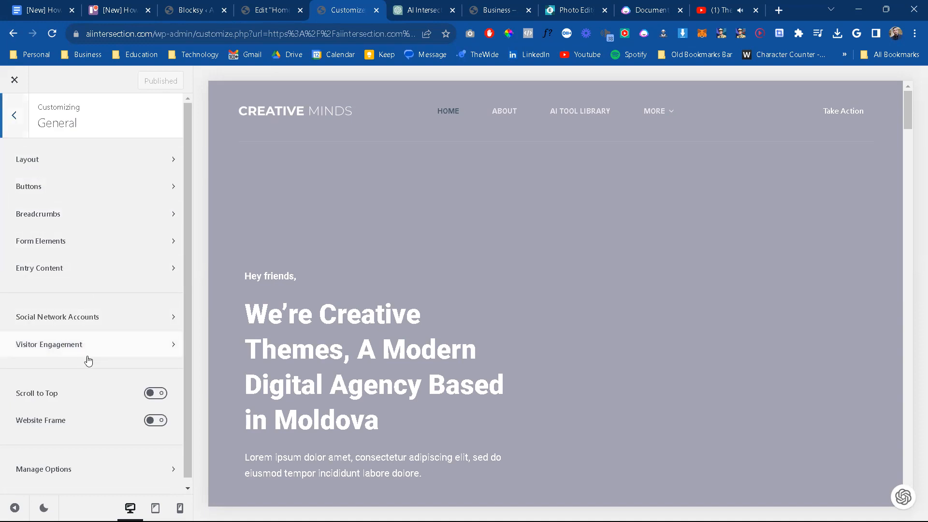
pyautogui.scroll(-1, 111, 396)
pyautogui.click(155, 388)
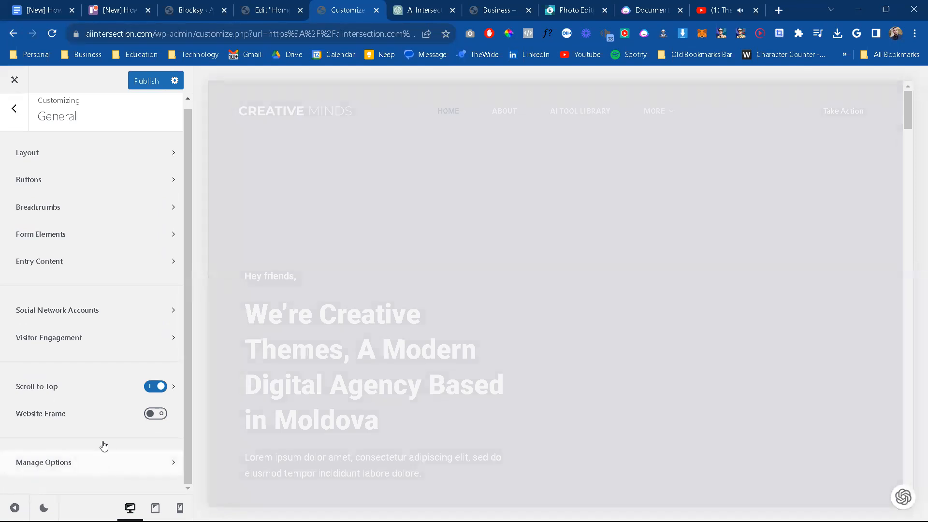
pyautogui.click(14, 108)
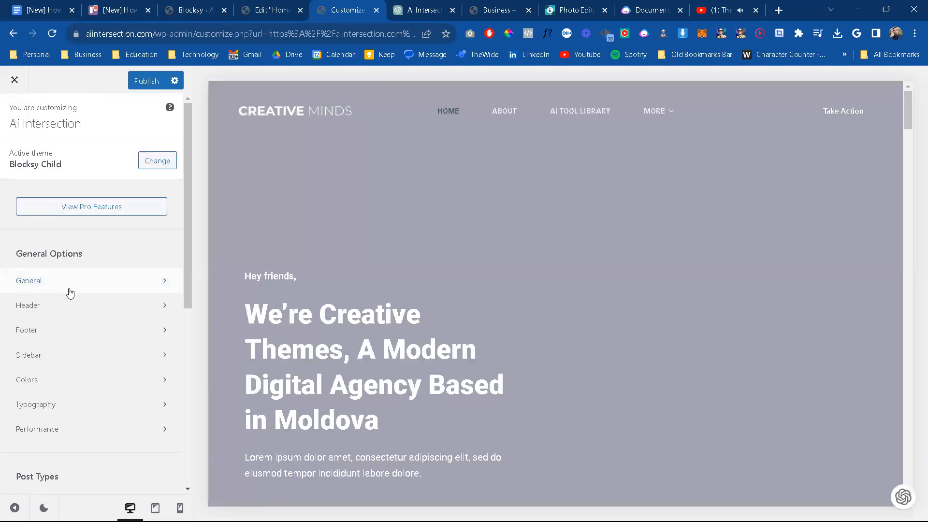
# Step: Look through the Header elements, the Headers list and Site Identity for the place to replace the logo
pyautogui.click(68, 309)
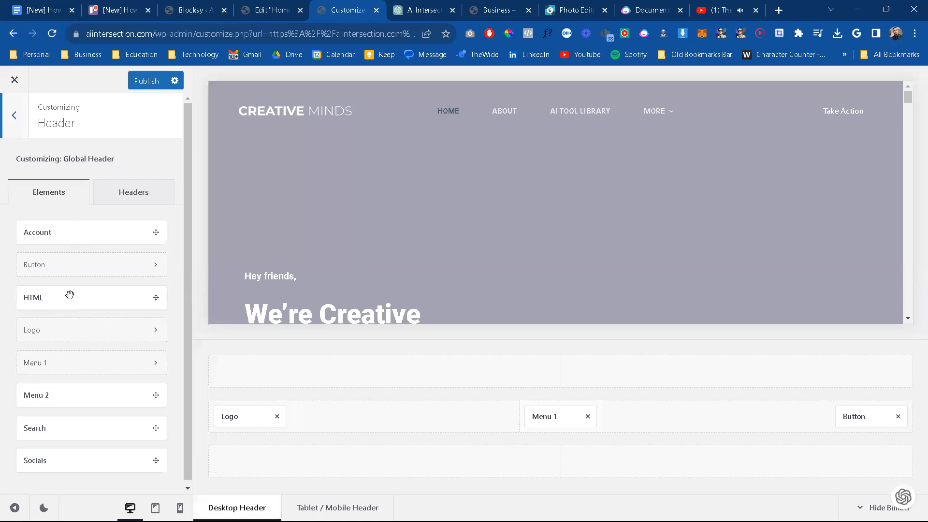
pyautogui.click(148, 199)
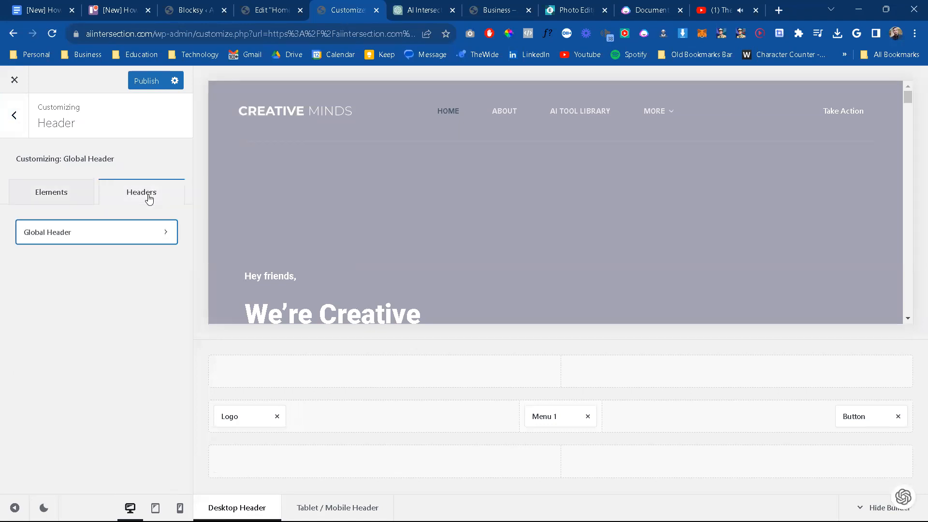
pyautogui.click(14, 116)
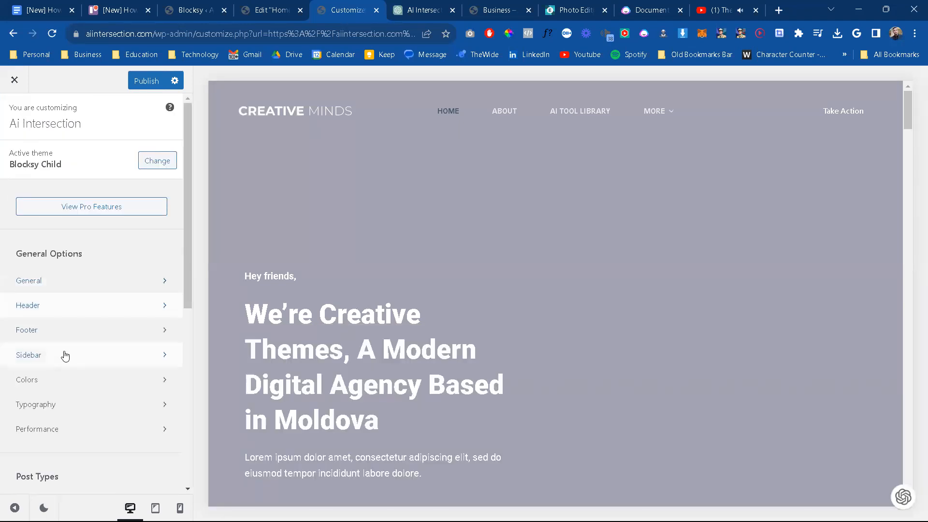
pyautogui.scroll(-3, 63, 385)
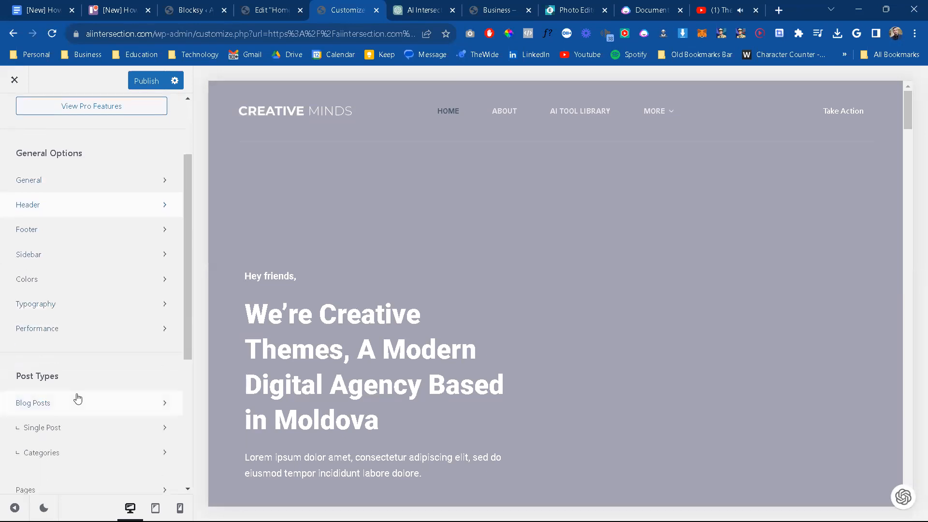
pyautogui.scroll(-5, 82, 400)
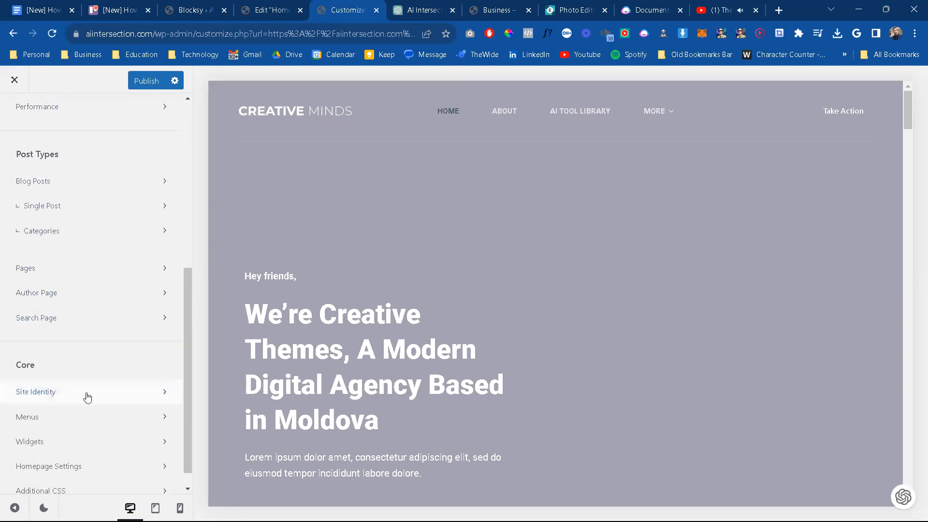
pyautogui.click(86, 393)
pyautogui.click(16, 122)
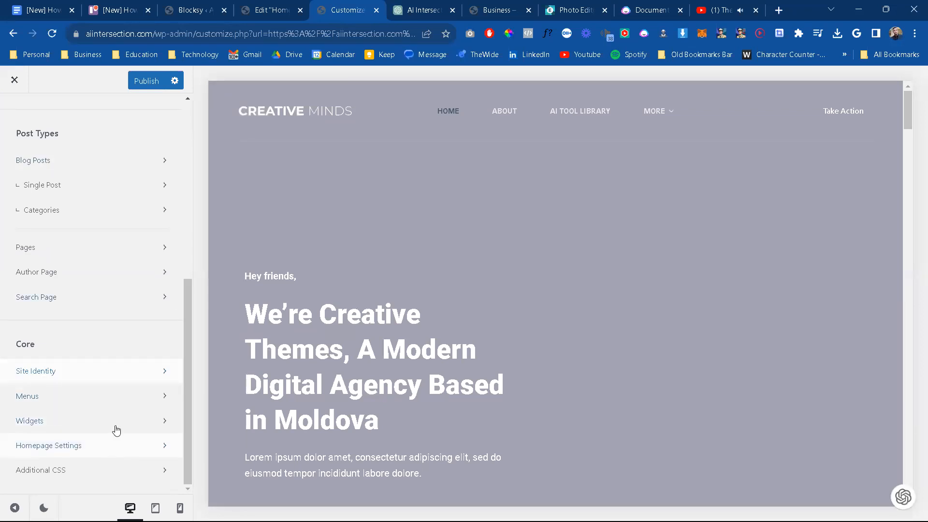
# Step: Review the General settings and their Manage Options section, and look over the remaining Customizer sections
pyautogui.scroll(7, 112, 303)
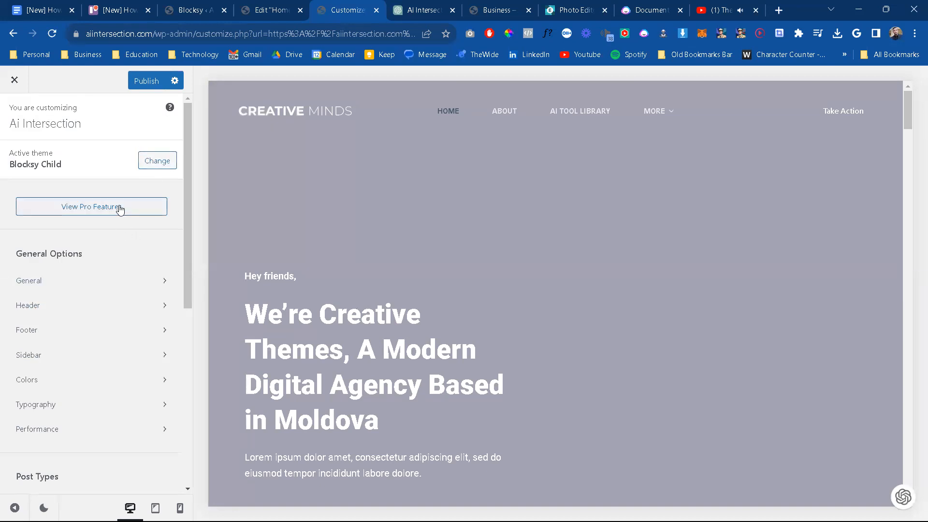
pyautogui.click(61, 285)
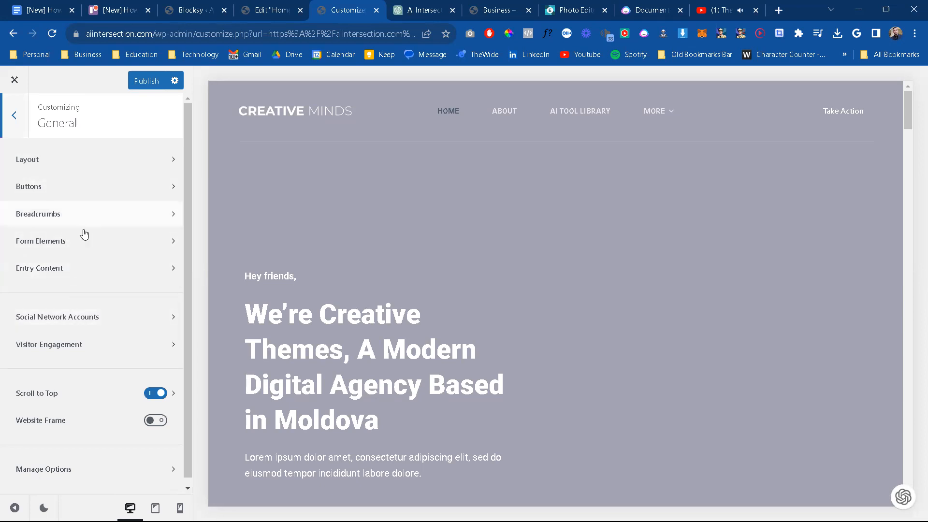
pyautogui.scroll(-1, 75, 454)
pyautogui.click(83, 466)
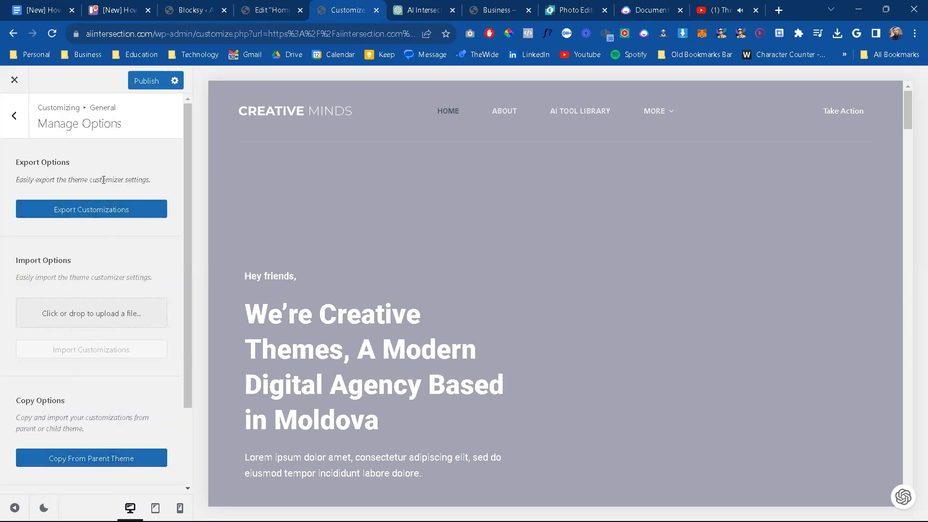
pyautogui.click(8, 116)
pyautogui.click(14, 122)
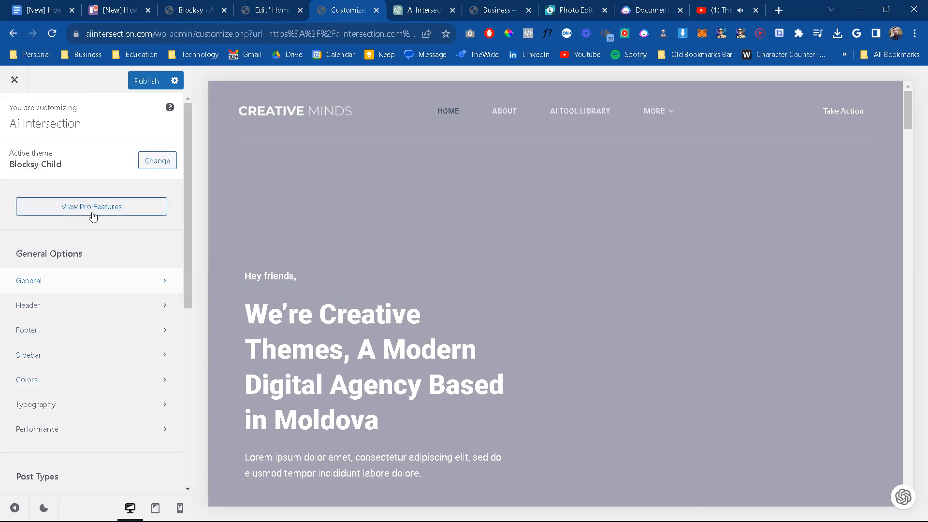
pyautogui.scroll(-4, 95, 429)
pyautogui.scroll(-2, 97, 429)
pyautogui.scroll(-1, 97, 429)
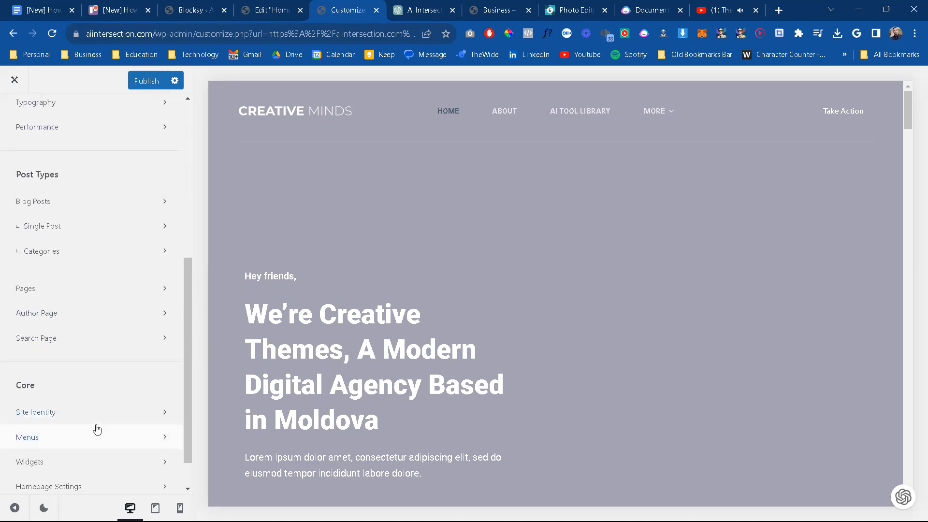
pyautogui.scroll(-2, 97, 430)
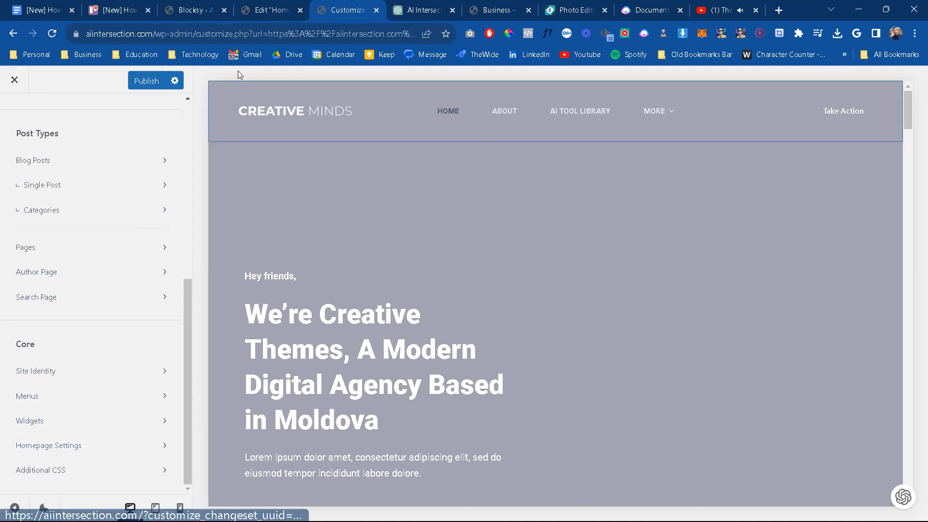
# Step: Publish the Customizer changes and close the Customizer to return to the live home page
pyautogui.click(143, 82)
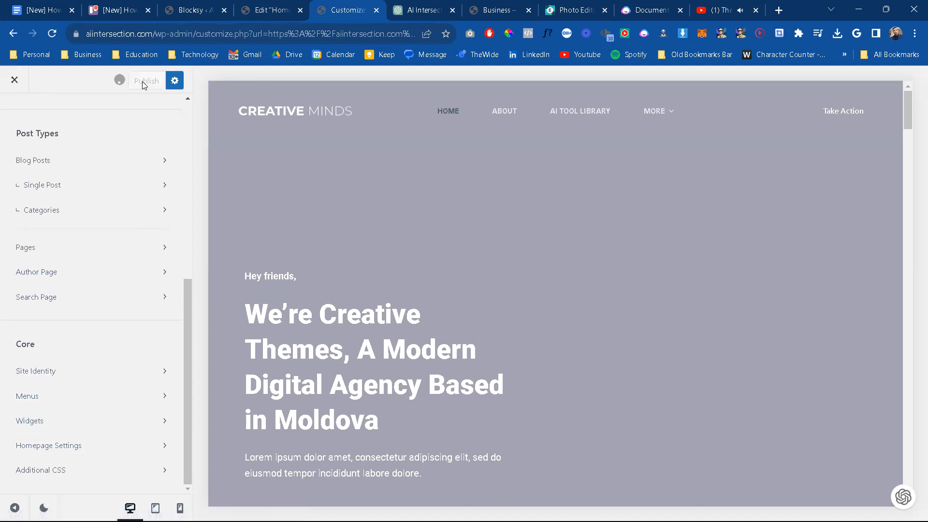
pyautogui.tripleClick(312, 121)
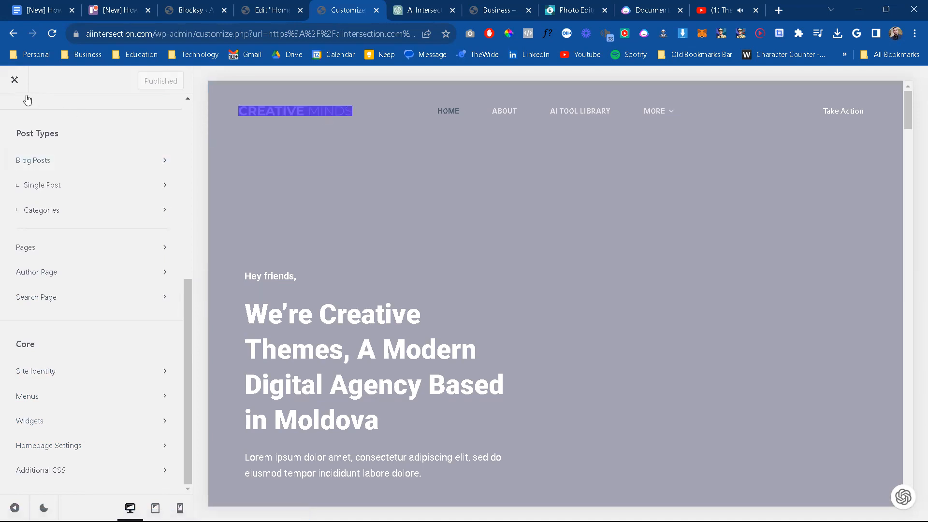
pyautogui.click(14, 80)
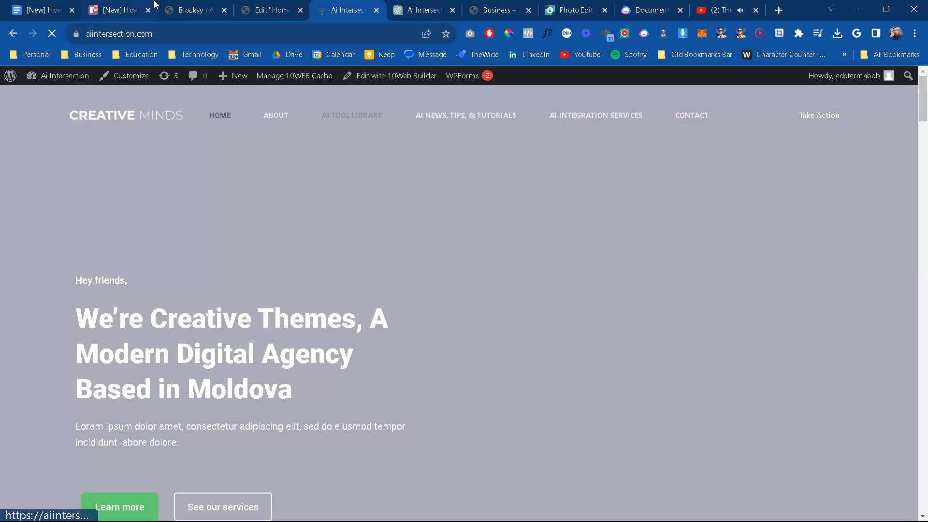
pyautogui.click(724, 17)
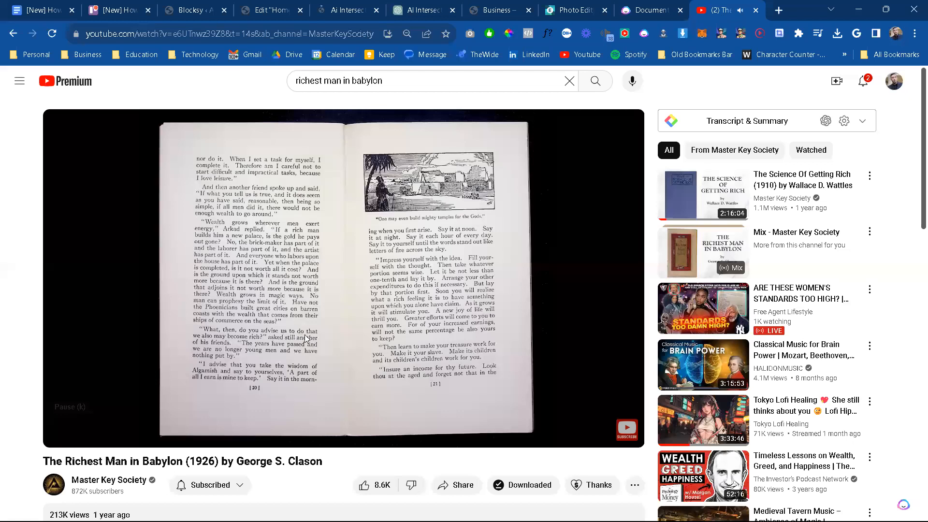
pyautogui.click(286, 9)
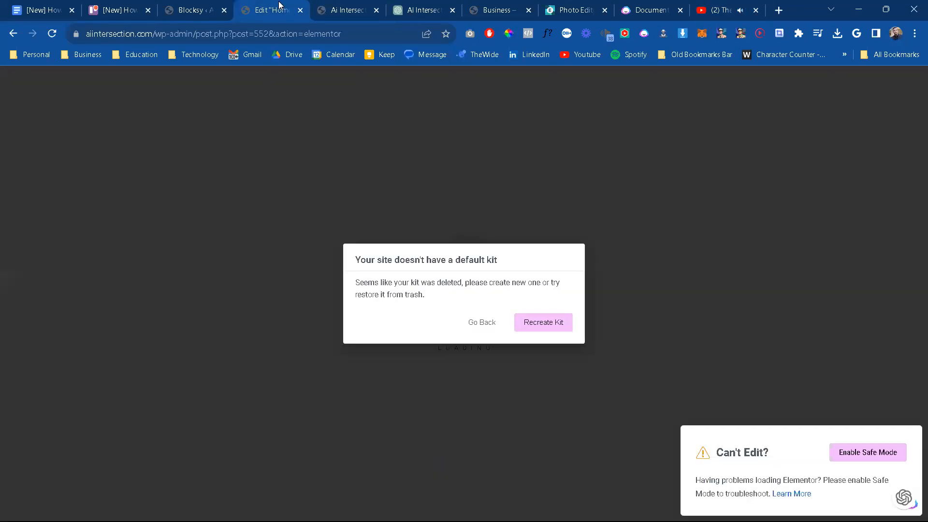
# Step: Open the live home page in 10Web Builder and bring up Site Identity in the global site settings
pyautogui.click(354, 11)
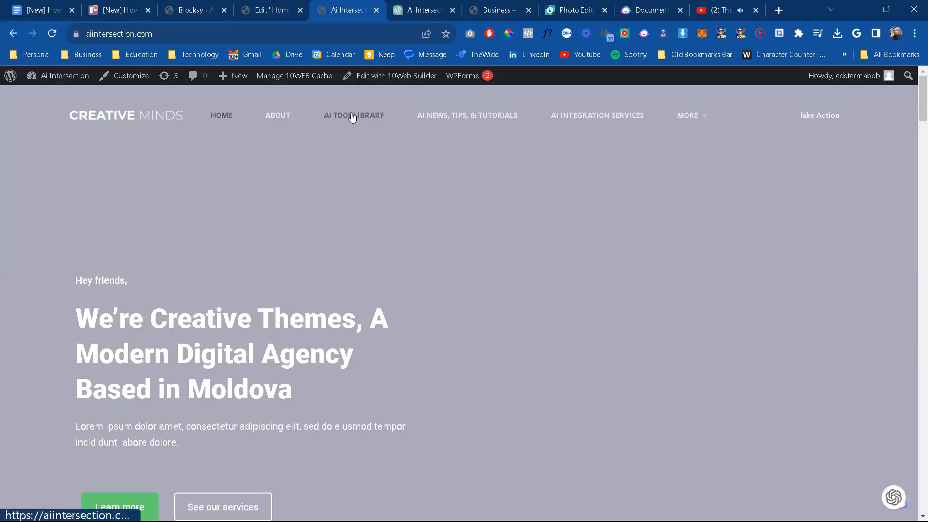
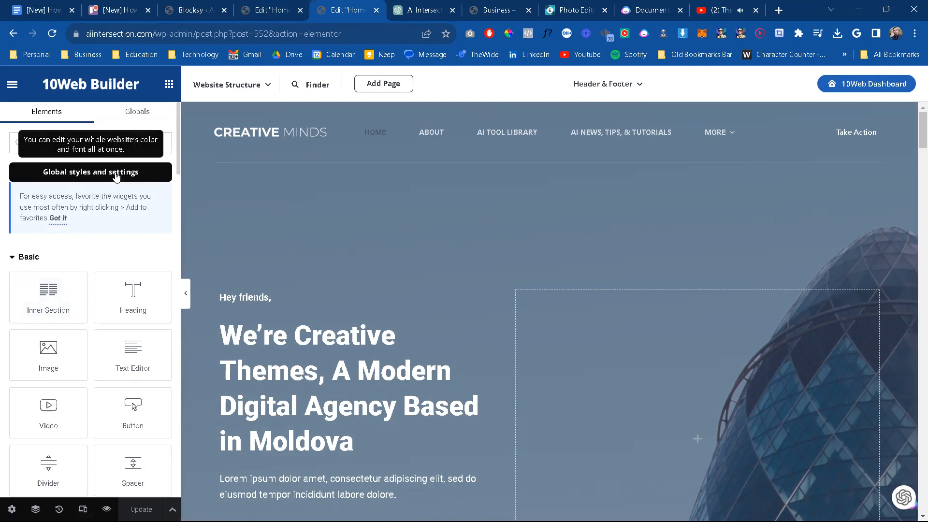
pyautogui.click(137, 116)
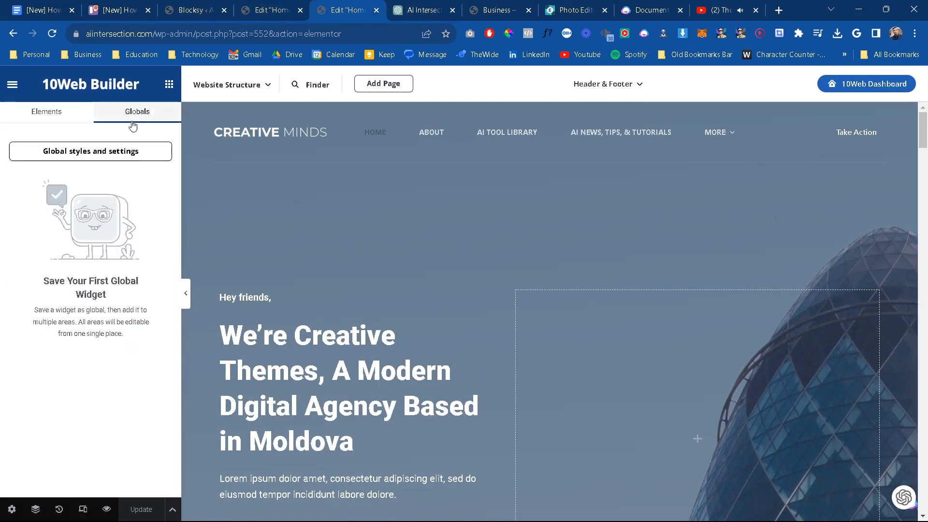
pyautogui.click(81, 155)
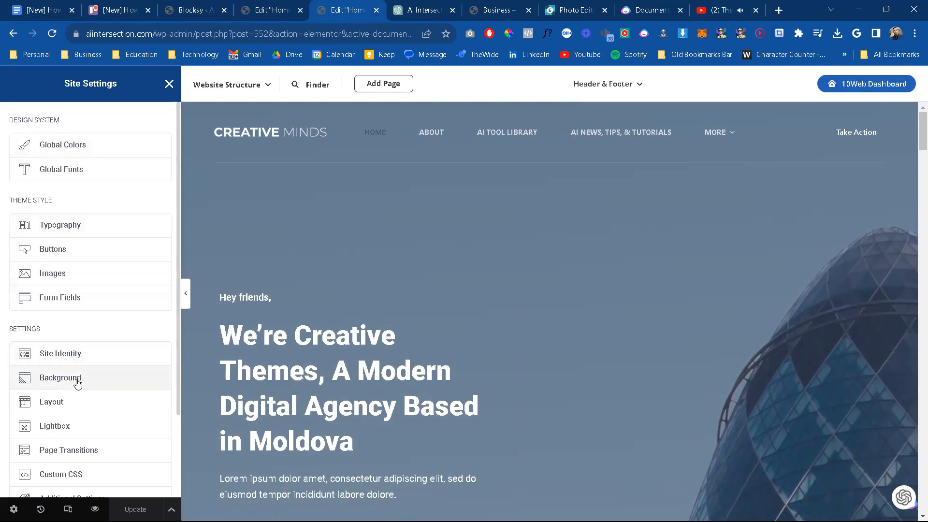
pyautogui.click(82, 360)
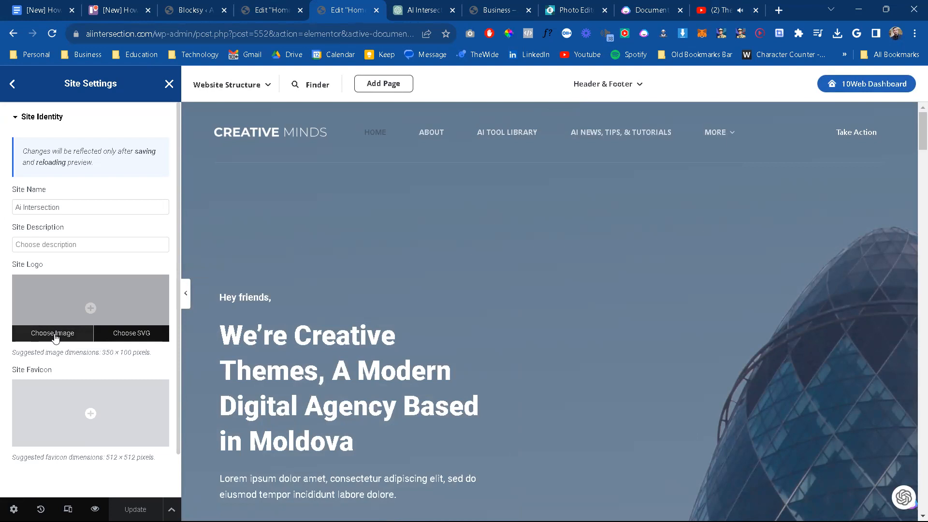
# Step: Upload Ai-Intersection-logo-light from the Ai Intersection folder and set it as the Site Logo
pyautogui.scroll(-1, 54, 338)
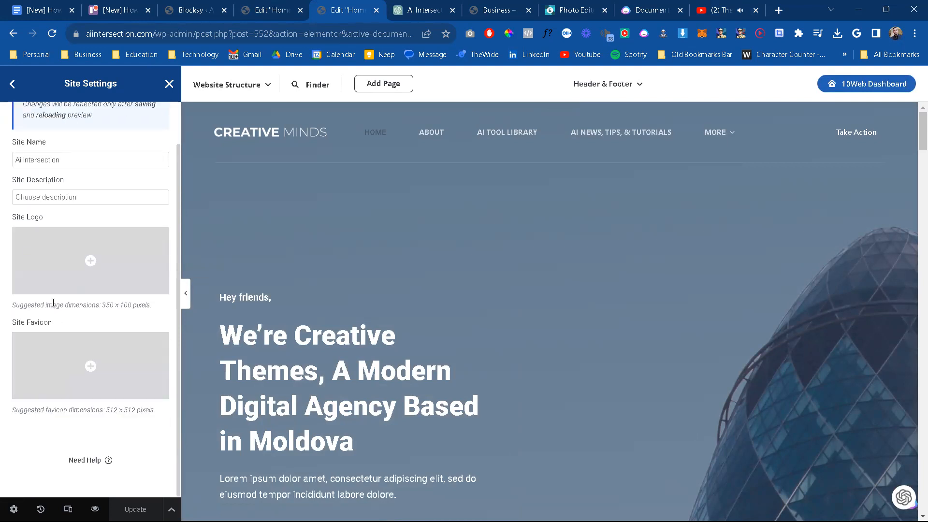
pyautogui.click(53, 287)
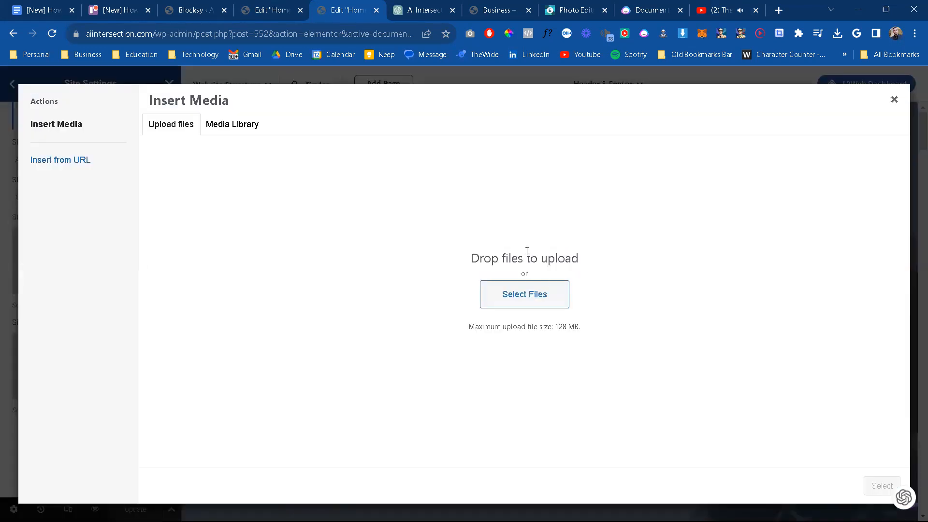
pyautogui.click(532, 297)
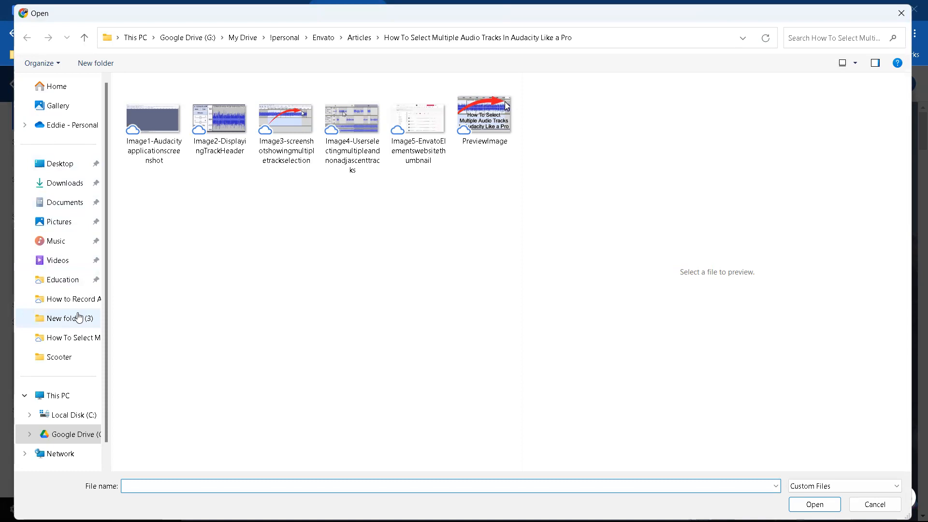
pyautogui.moveTo(734, 10); pyautogui.dragTo(726, 0)
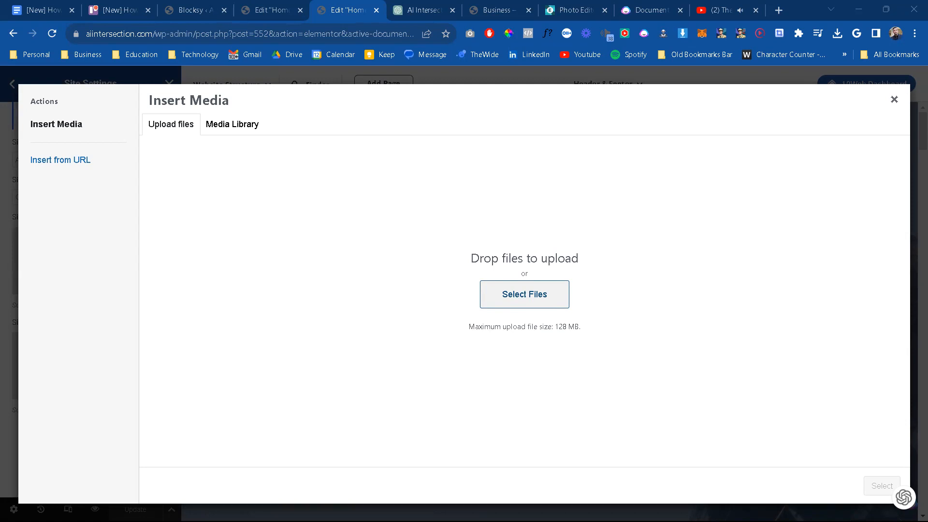
pyautogui.press('super+shift+Left')
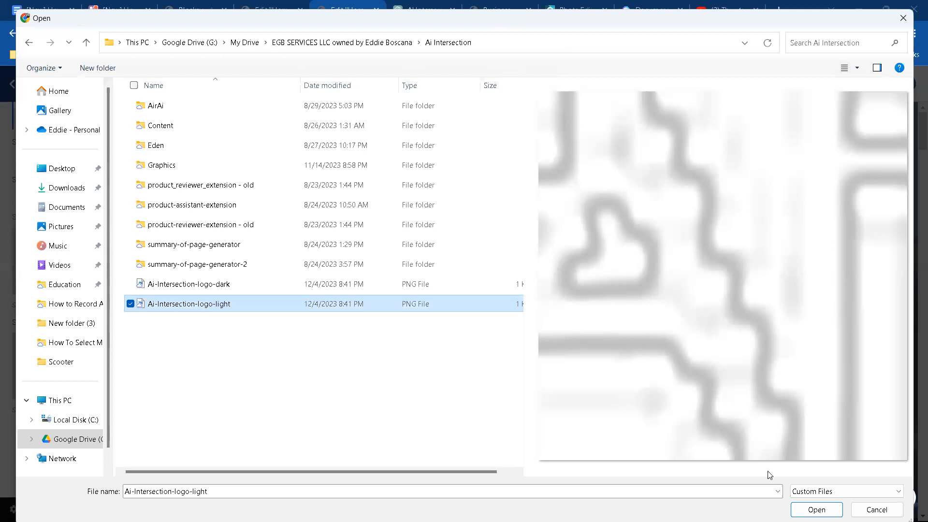
pyautogui.click(817, 509)
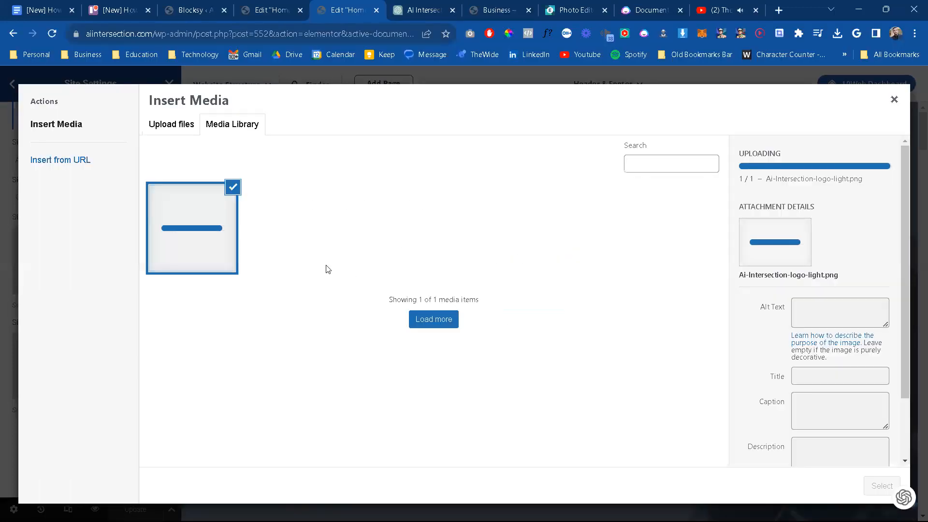
pyautogui.click(880, 486)
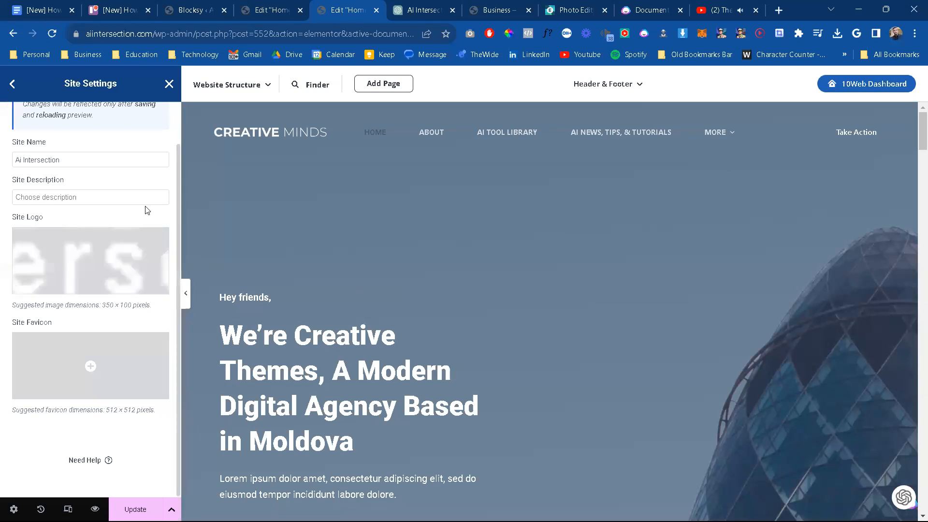
# Step: Check the chosen logo in the media library without changing it, and save the site settings
pyautogui.click(70, 287)
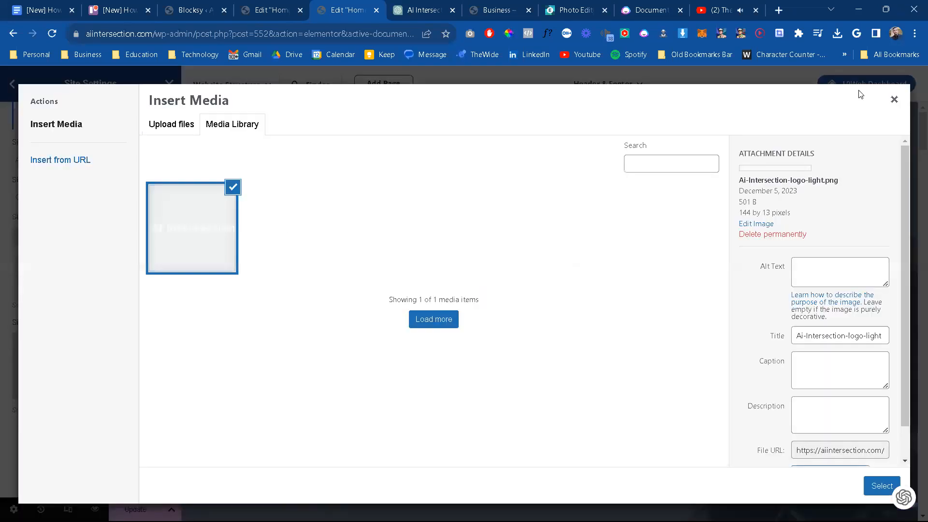
pyautogui.click(894, 100)
pyautogui.click(132, 509)
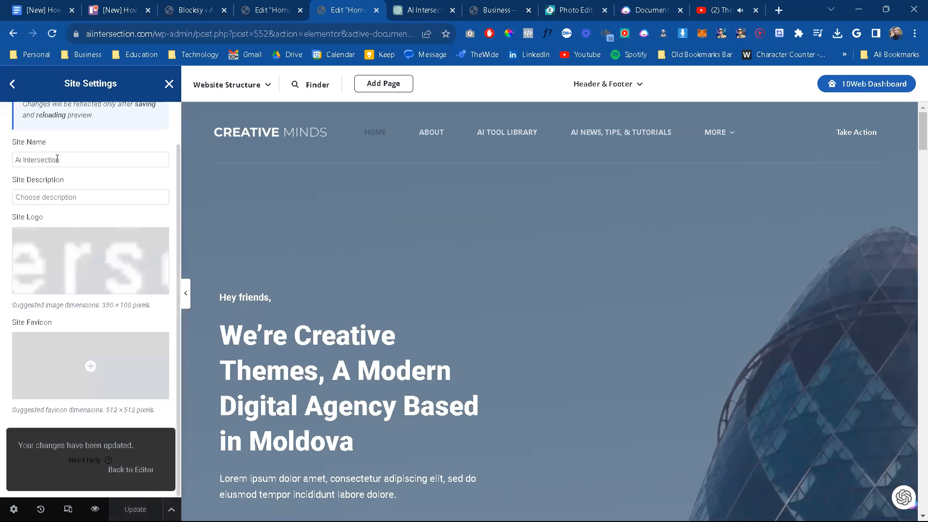
# Step: Look over the Site Identity section, the Site Settings list and the builder's widget list for header logo options
pyautogui.scroll(2, 20, 182)
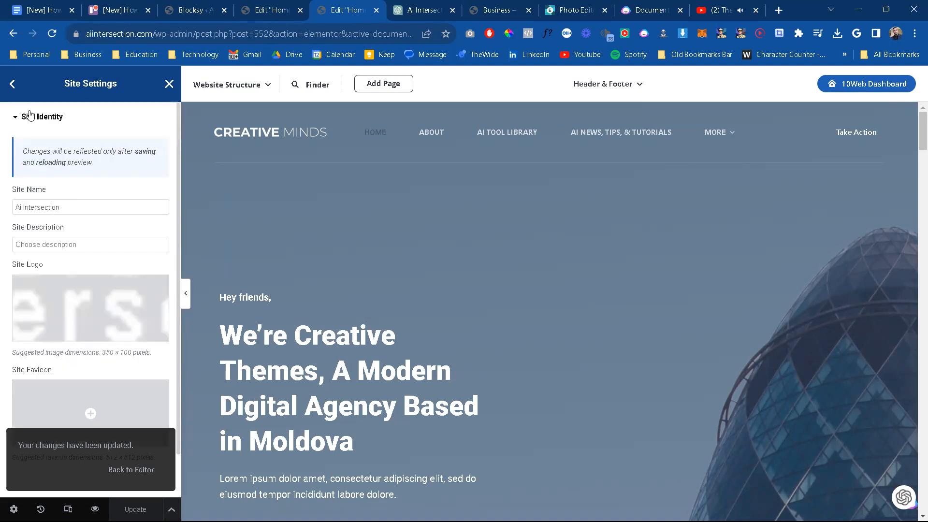
pyautogui.click(19, 119)
pyautogui.click(20, 118)
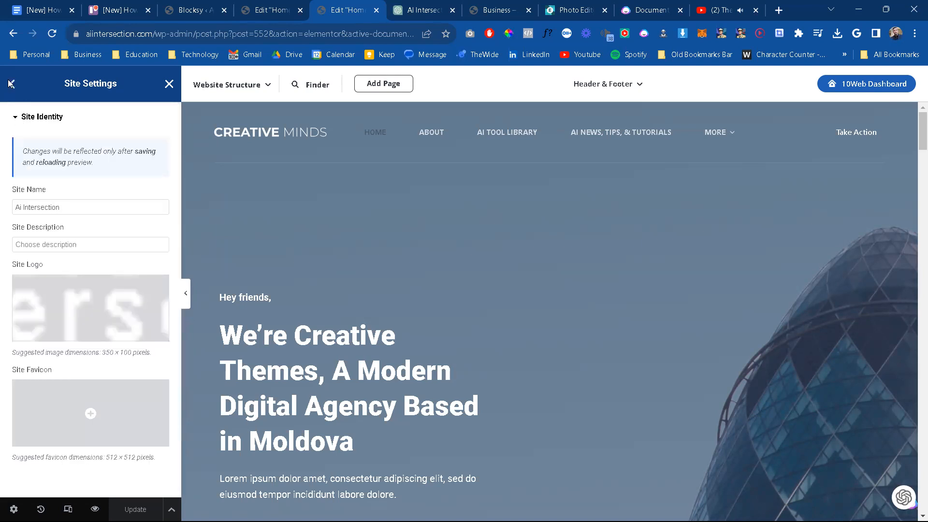
pyautogui.click(10, 84)
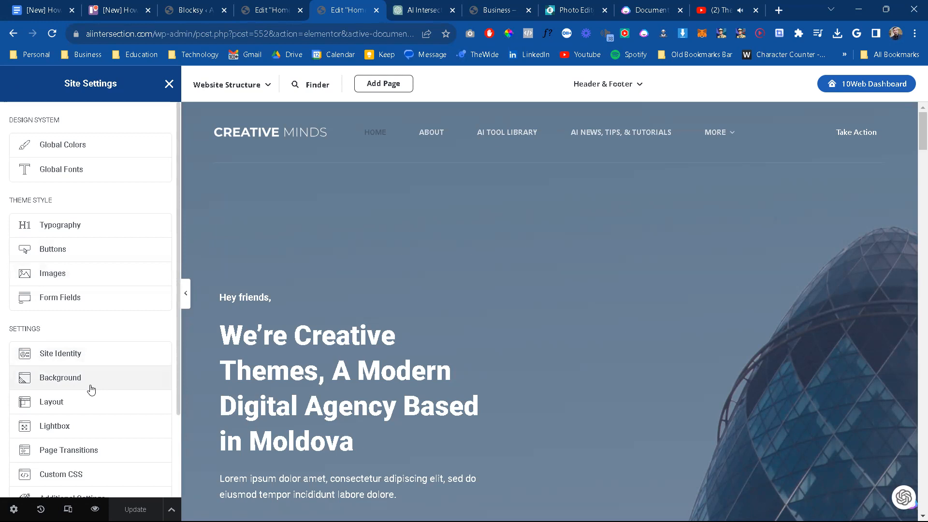
pyautogui.scroll(-1, 89, 381)
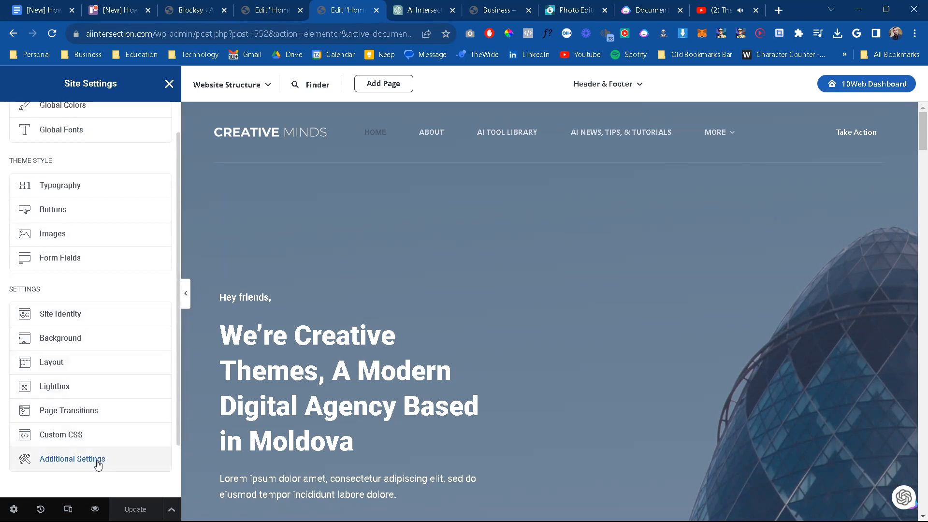
pyautogui.scroll(1, 87, 367)
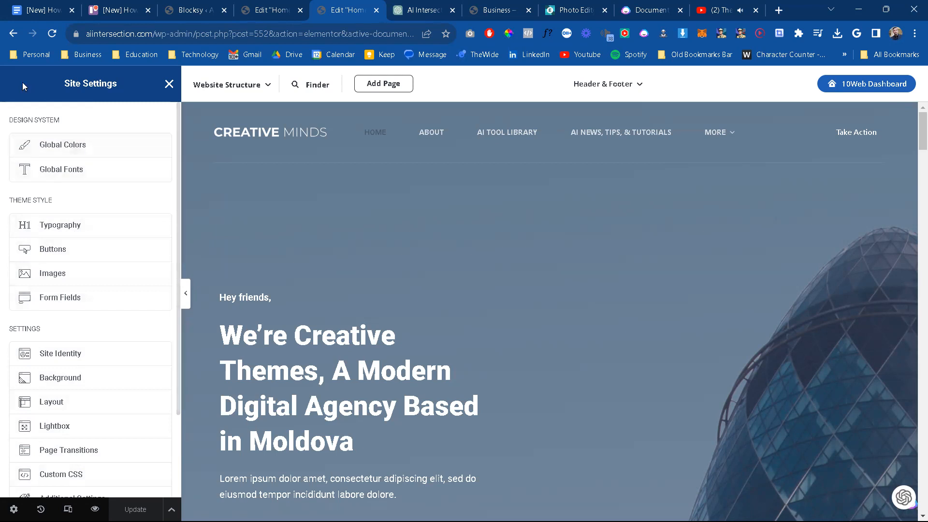
pyautogui.click(170, 85)
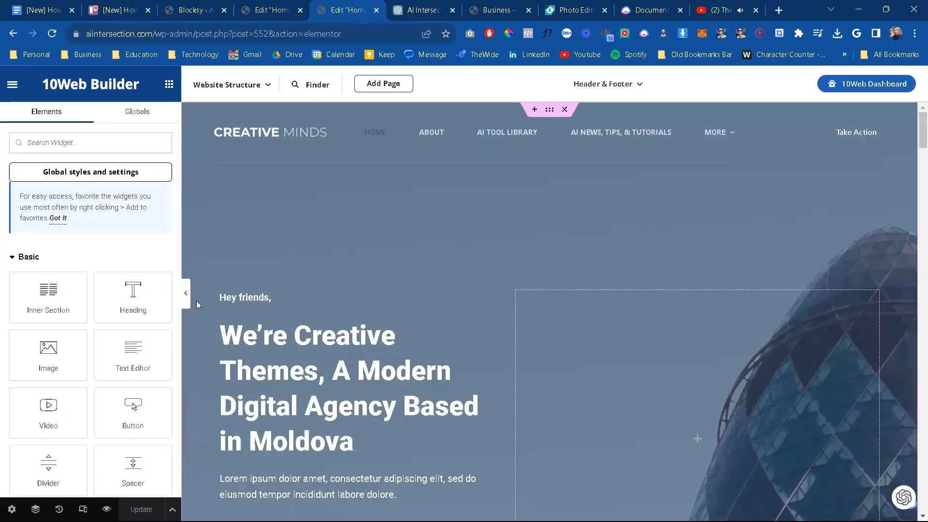
pyautogui.scroll(-1, 68, 309)
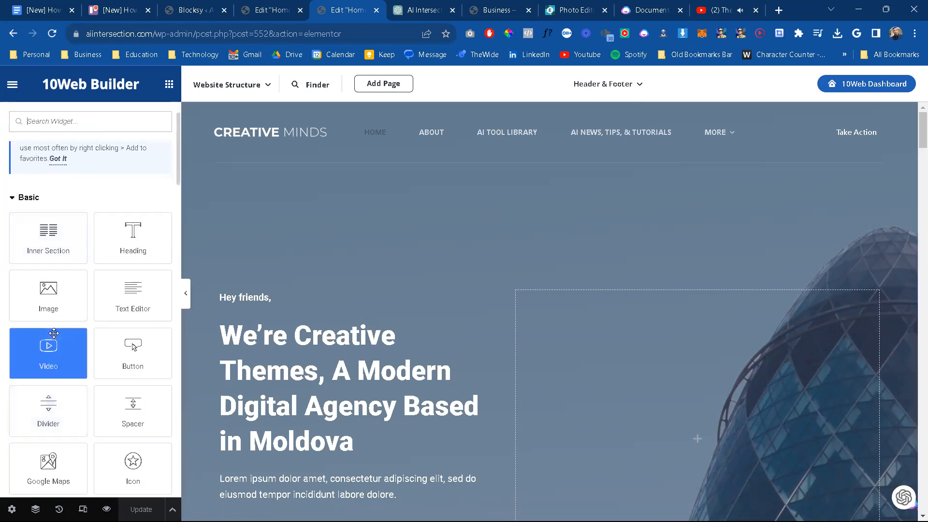
pyautogui.scroll(1, 48, 294)
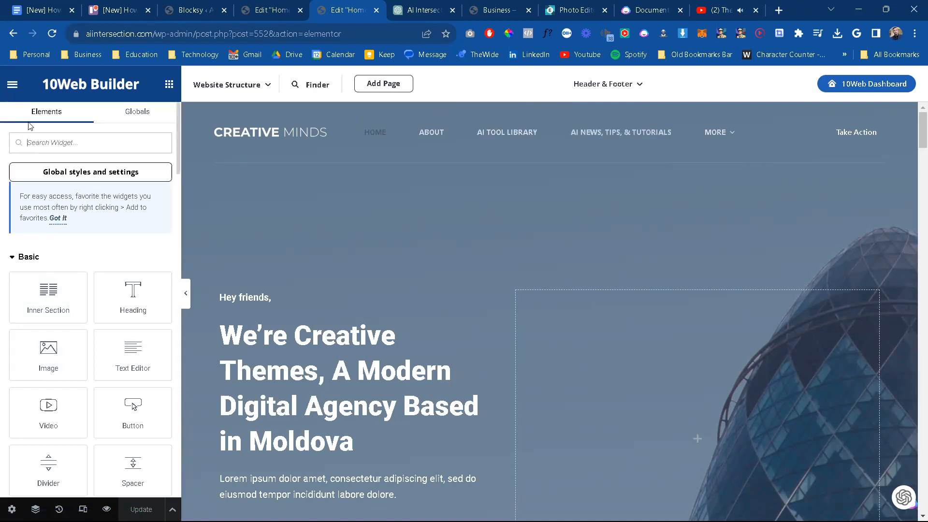
# Step: Reopen Site Settings and examine the Images and Layout sections for a way to change the header logo
pyautogui.click(12, 87)
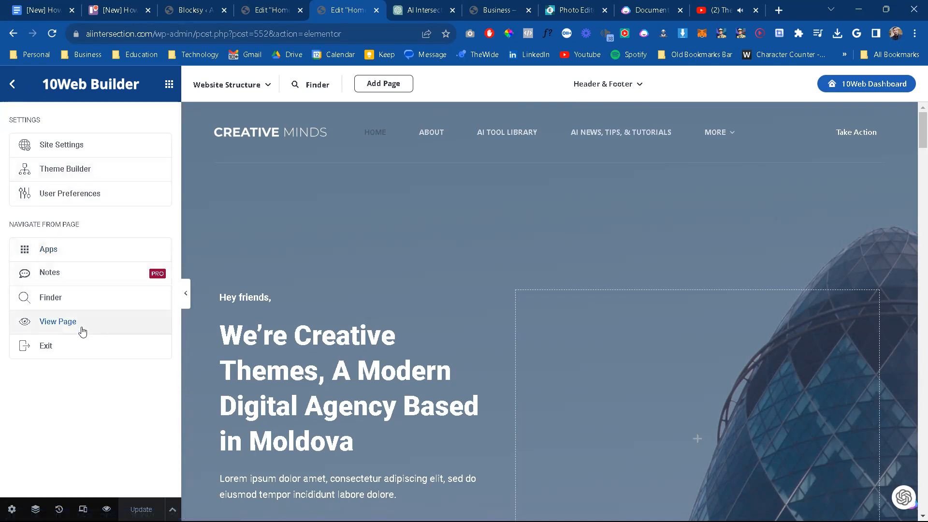
pyautogui.click(95, 150)
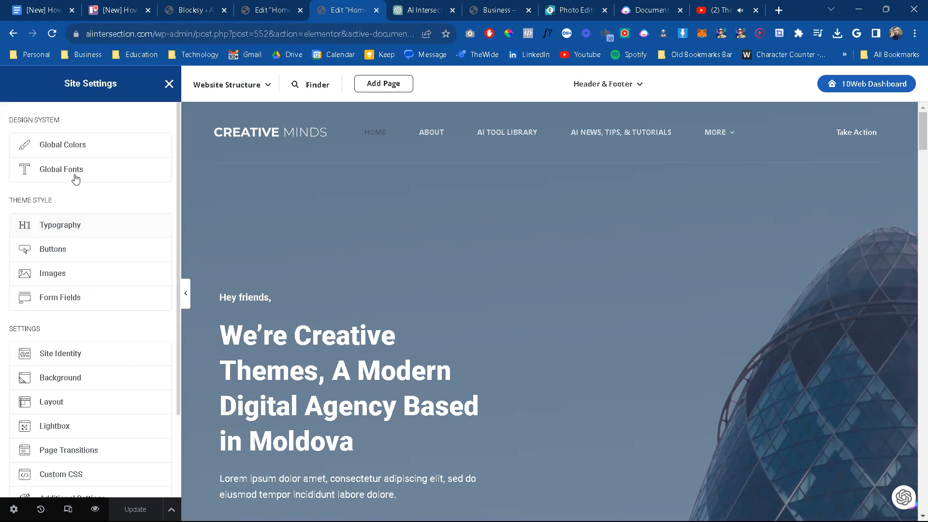
pyautogui.click(81, 275)
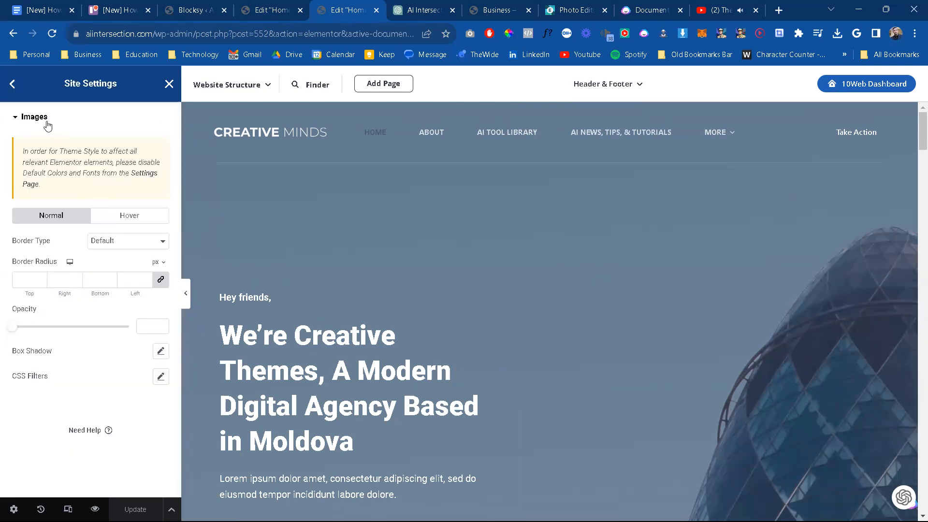
pyautogui.click(12, 84)
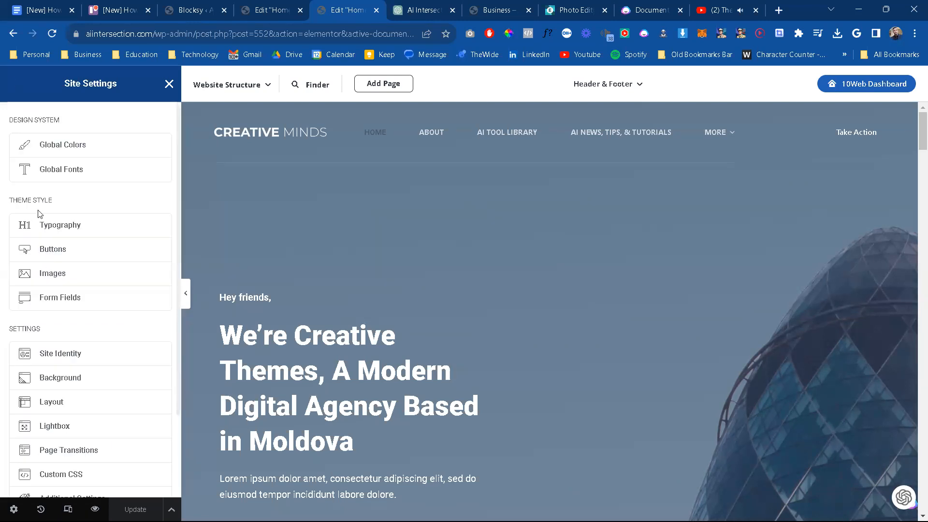
pyautogui.click(75, 405)
pyautogui.scroll(-3, 64, 323)
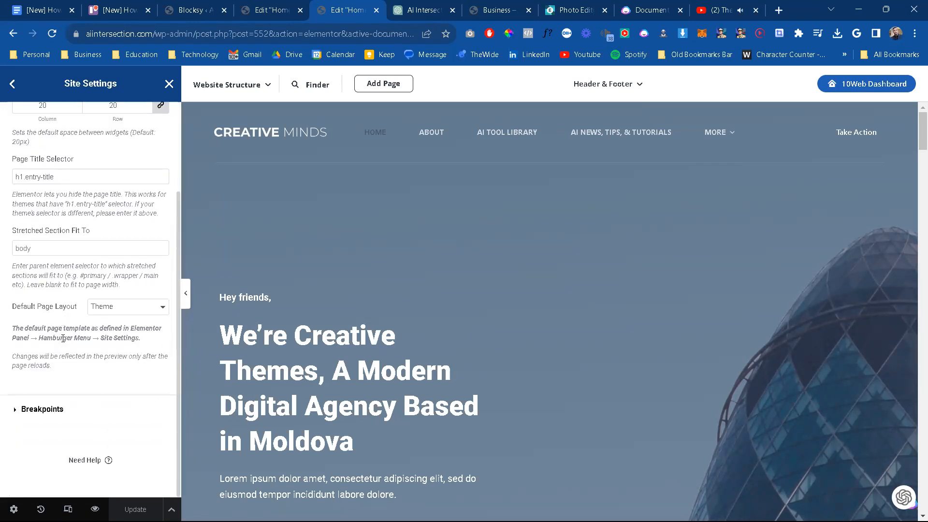
pyautogui.click(12, 85)
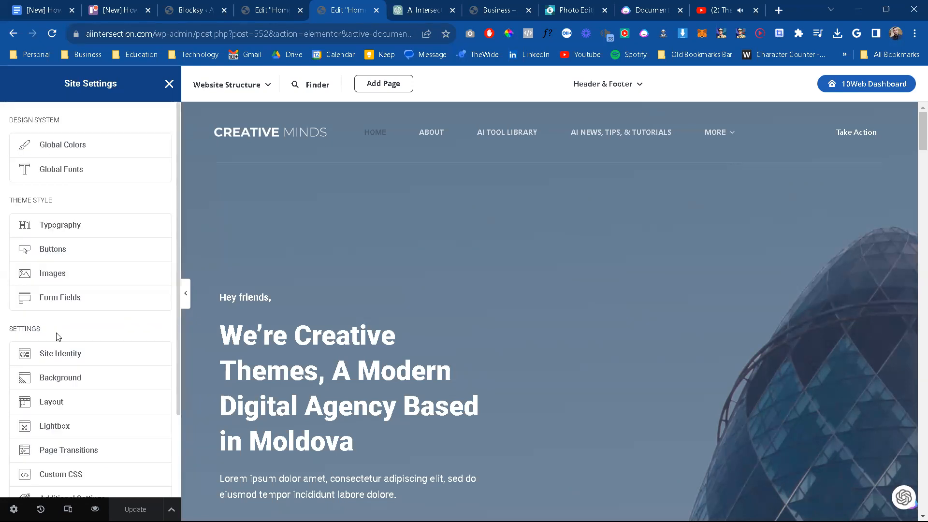
# Step: Review Elementor's Additional Settings page, return to the home page editor and view the Typography section of Site Settings
pyautogui.scroll(-2, 82, 425)
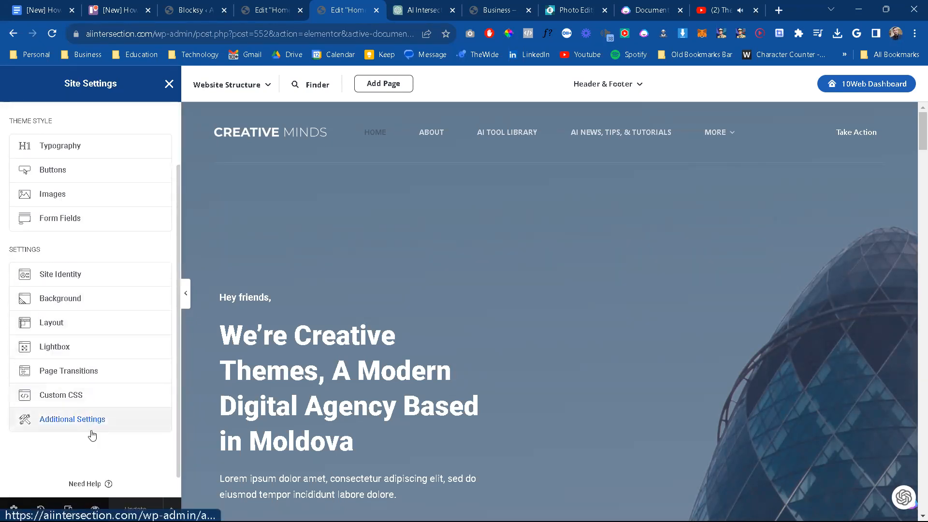
pyautogui.click(72, 419)
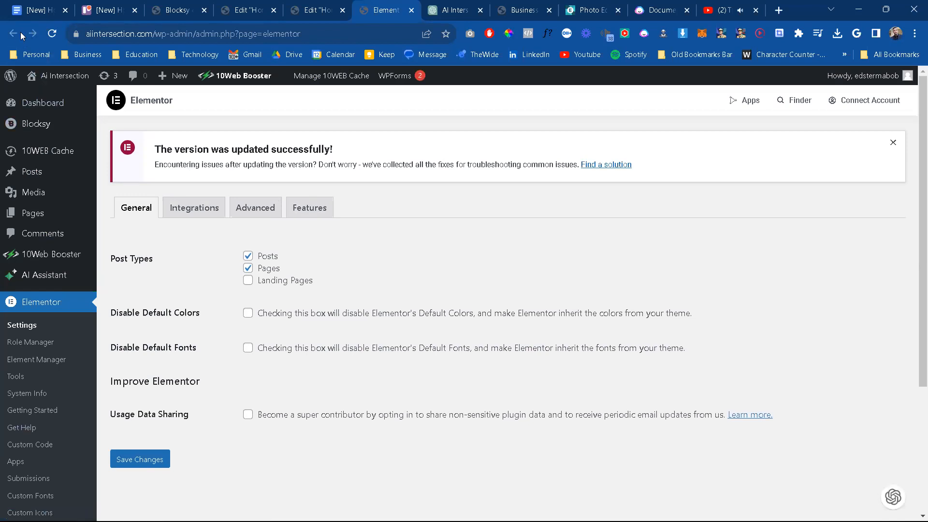
pyautogui.click(327, 13)
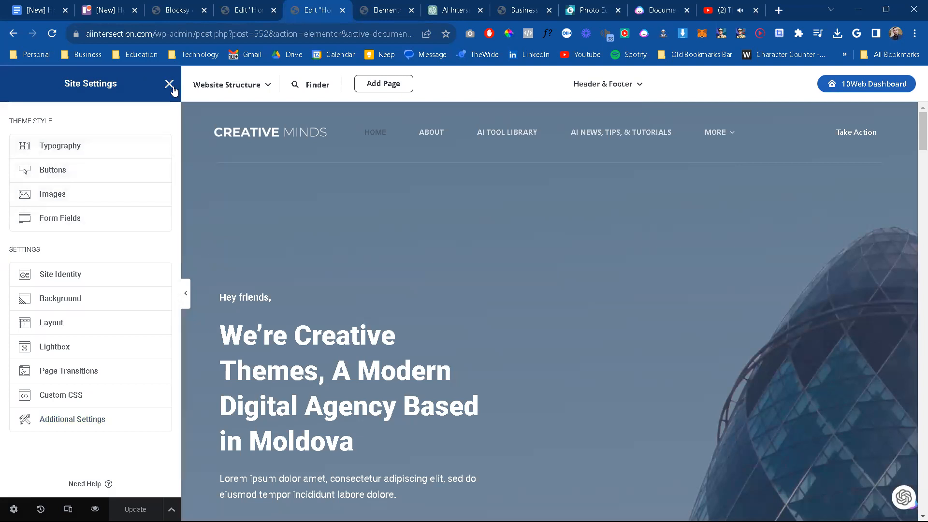
pyautogui.click(250, 89)
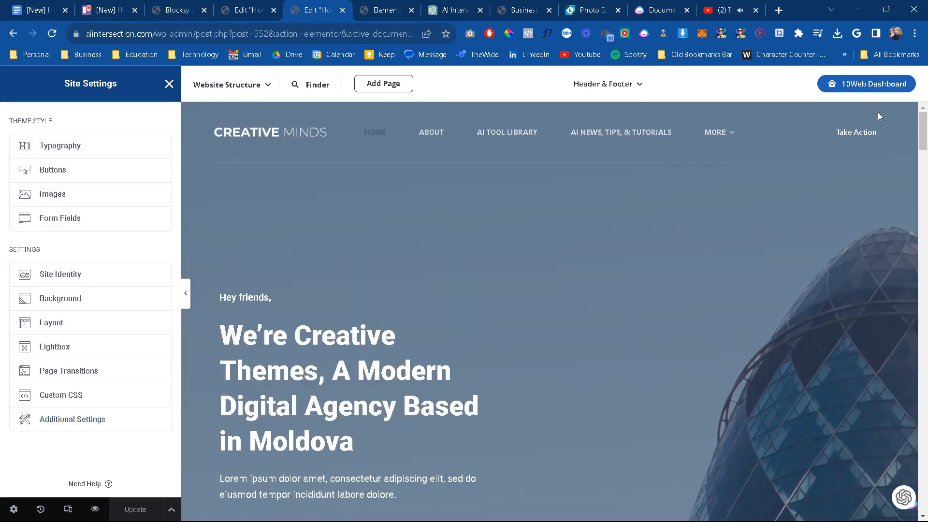
pyautogui.click(101, 148)
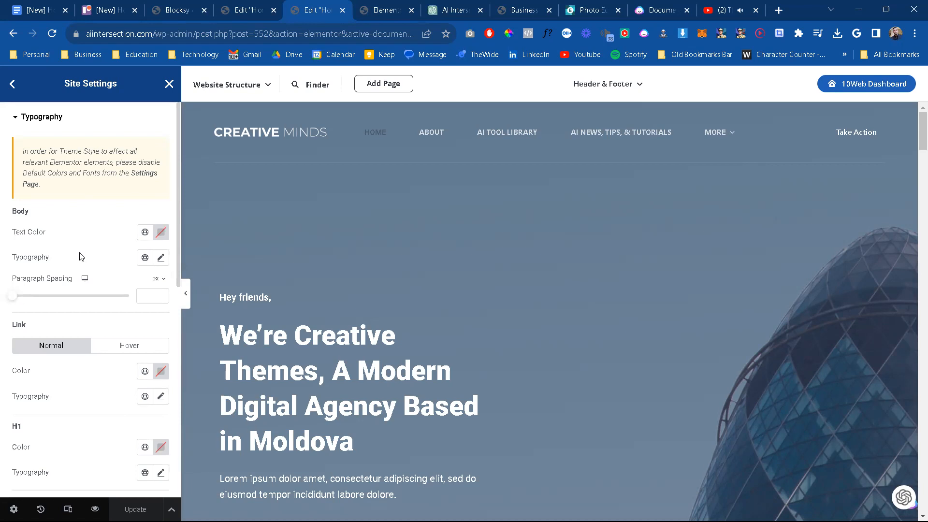
# Step: Look through the Typography options for body, link and heading styles, and close Site Settings
pyautogui.scroll(-5, 81, 257)
pyautogui.scroll(-4, 81, 257)
pyautogui.scroll(9, 81, 257)
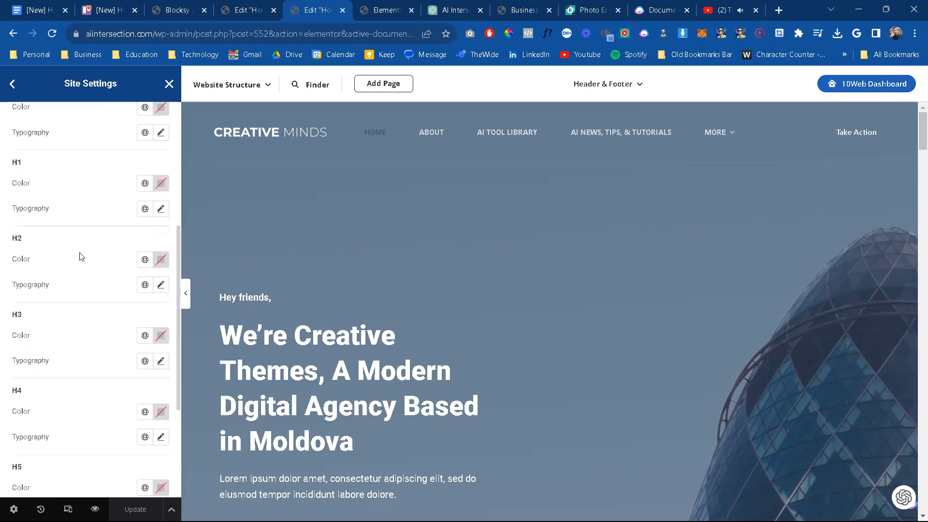
pyautogui.click(14, 82)
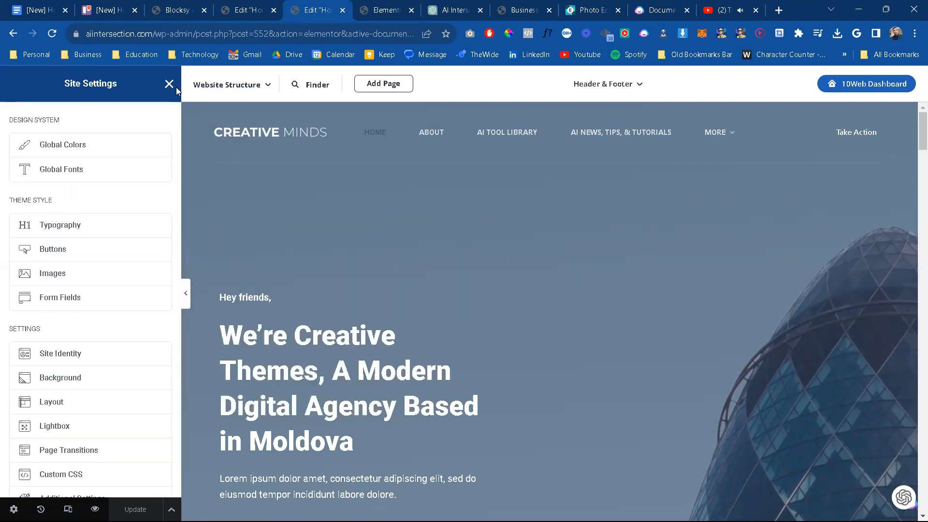
pyautogui.click(169, 84)
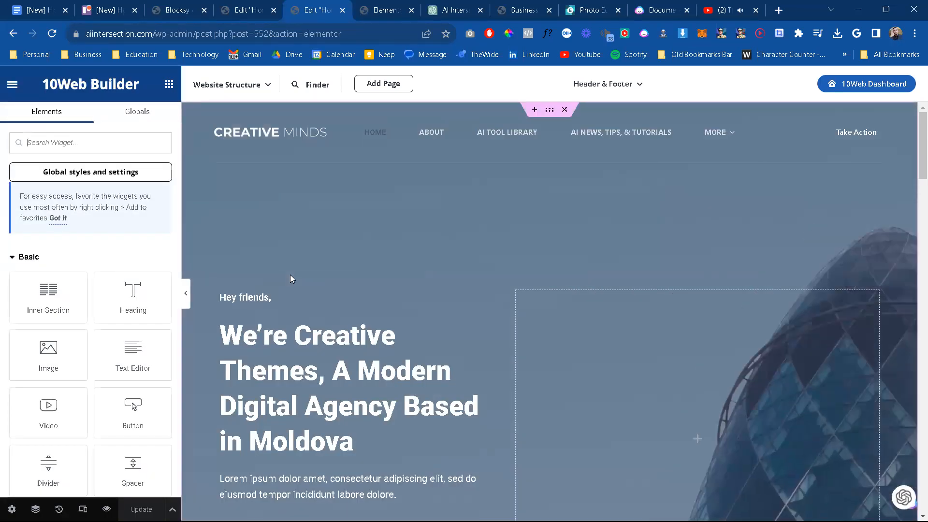
# Step: Change the title of the Web Design service card on the home page to "Software Design"
pyautogui.scroll(-6, 360, 376)
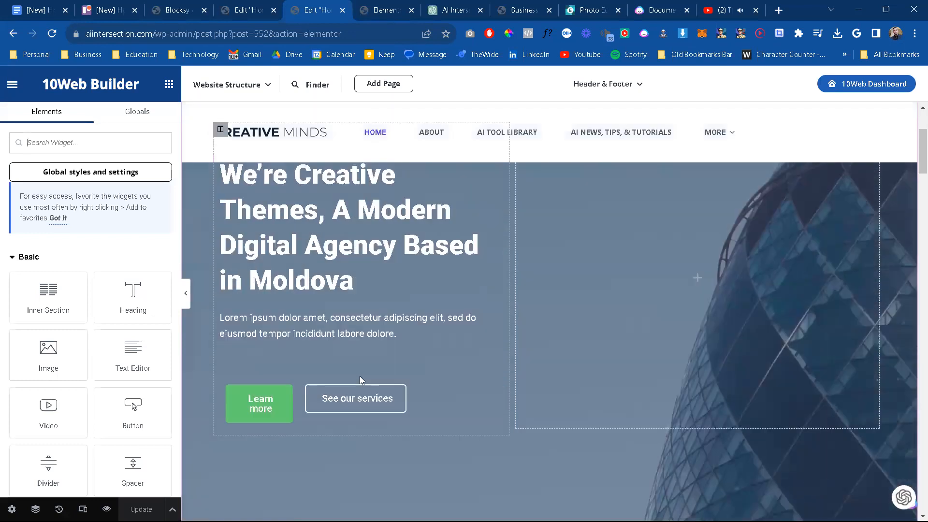
pyautogui.scroll(6, 360, 376)
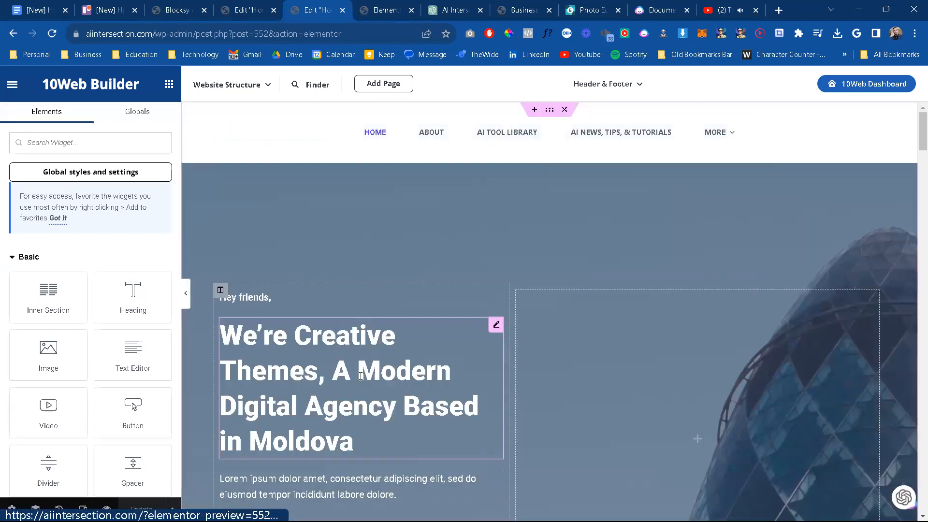
pyautogui.scroll(-2, 387, 368)
pyautogui.scroll(-3, 412, 348)
pyautogui.scroll(-8, 412, 348)
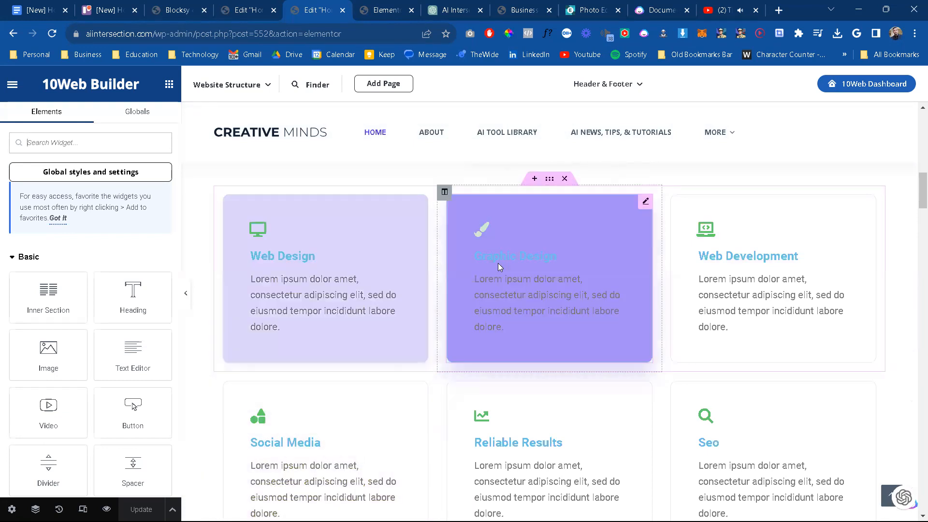
pyautogui.click(302, 257)
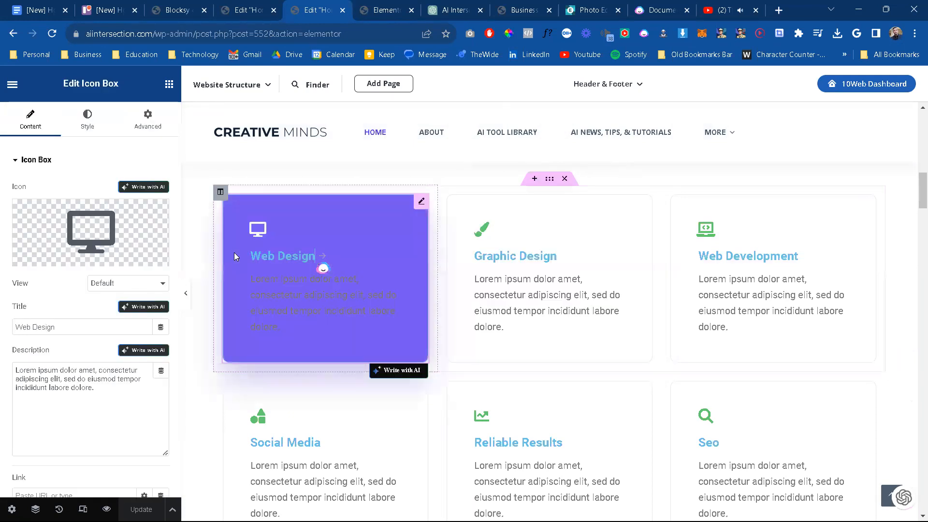
pyautogui.doubleClick(277, 257)
pyautogui.write('Software')
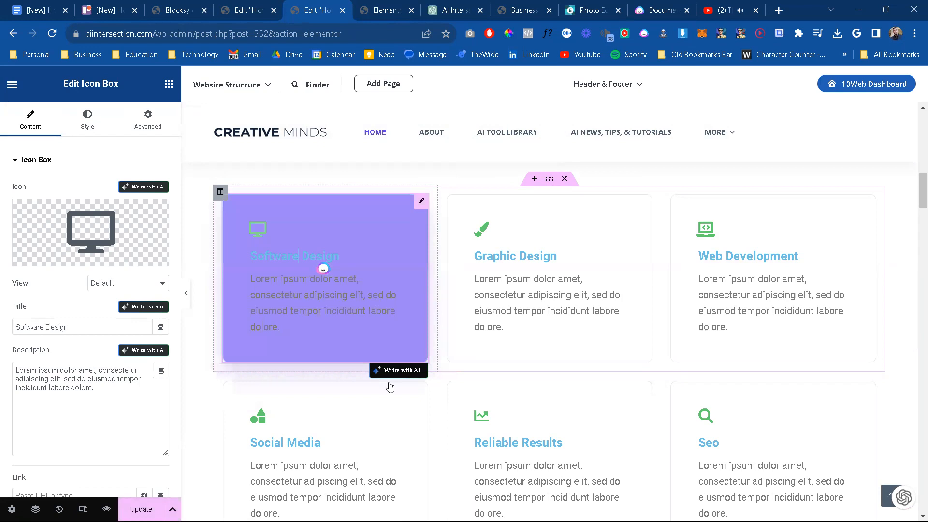
pyautogui.scroll(-1, 360, 402)
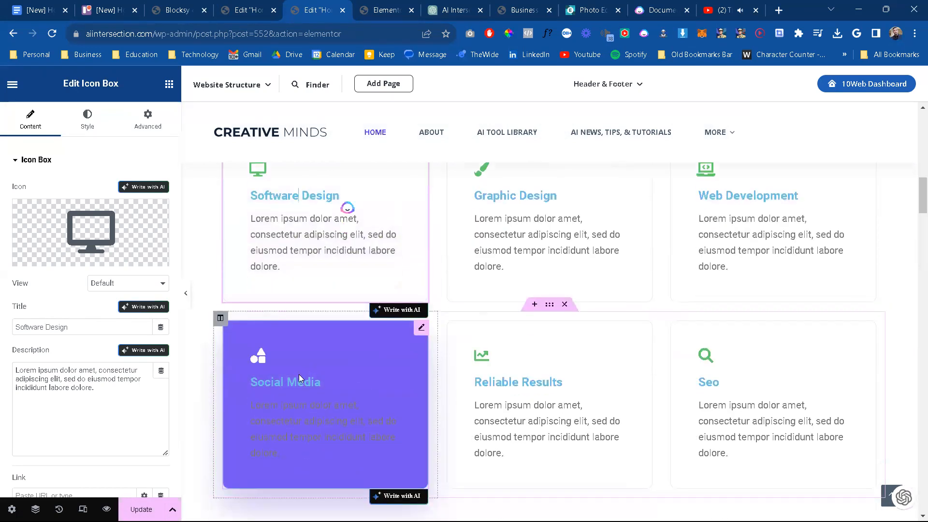
pyautogui.click(300, 388)
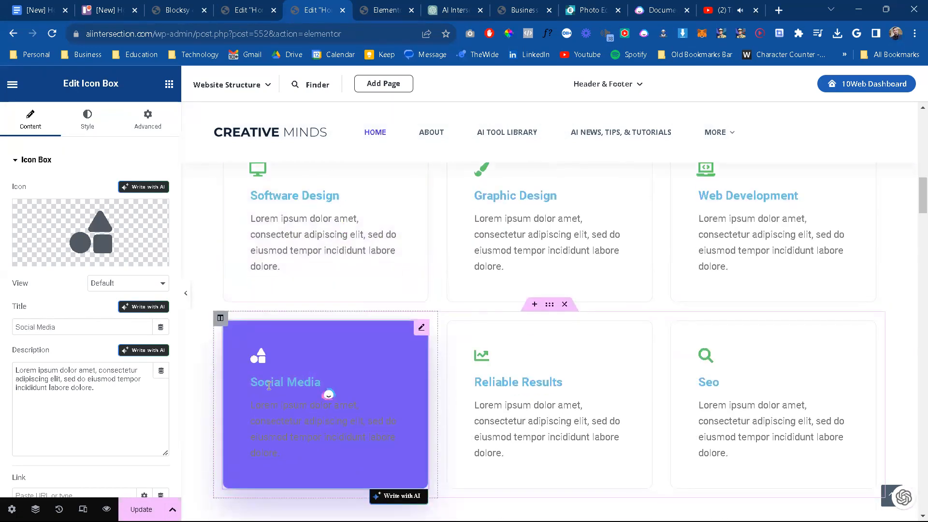
pyautogui.scroll(2, 515, 258)
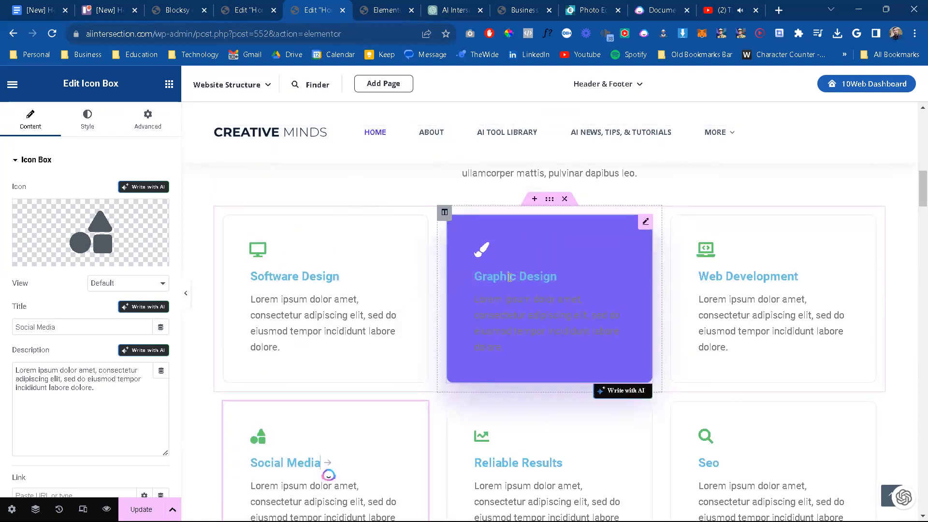
pyautogui.scroll(-2, 473, 366)
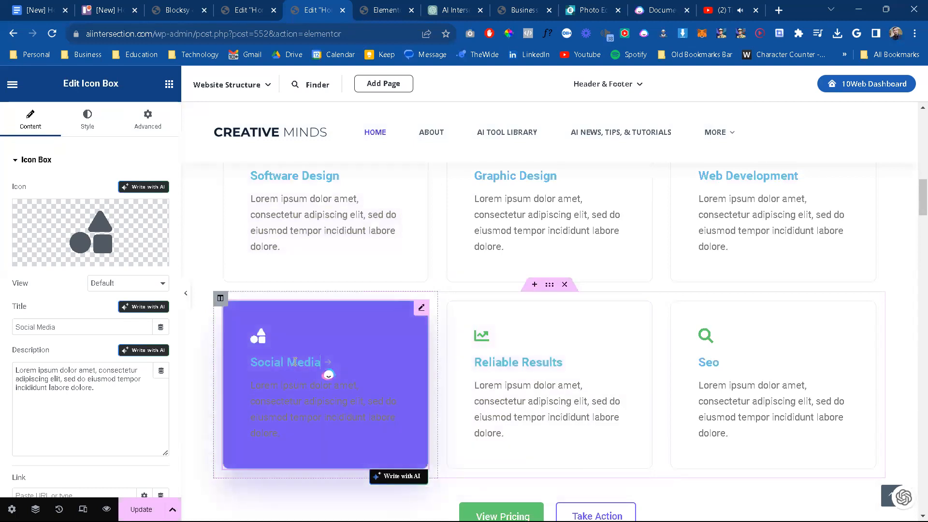
pyautogui.scroll(2, 515, 248)
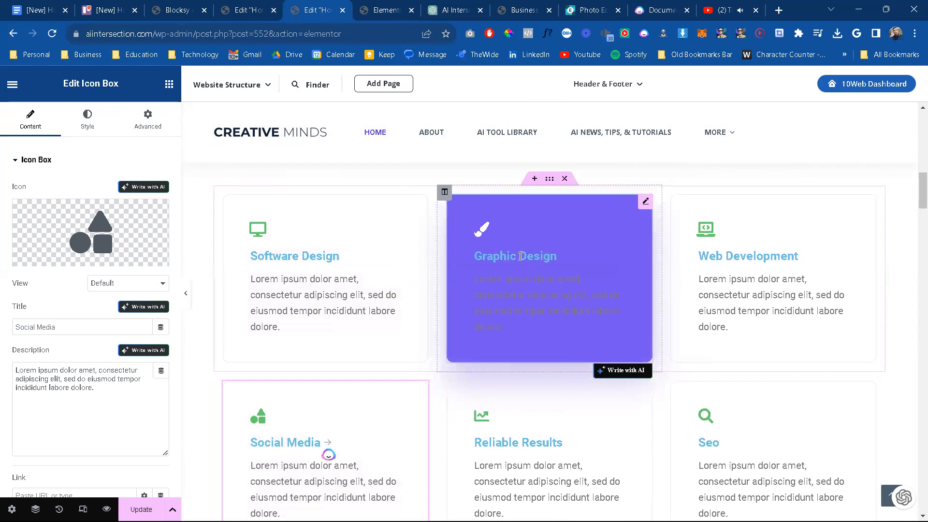
# Step: Replace the Graphic Design card's title with "Ai Integration", removing the trial ending "& Deployment"
pyautogui.click(520, 256)
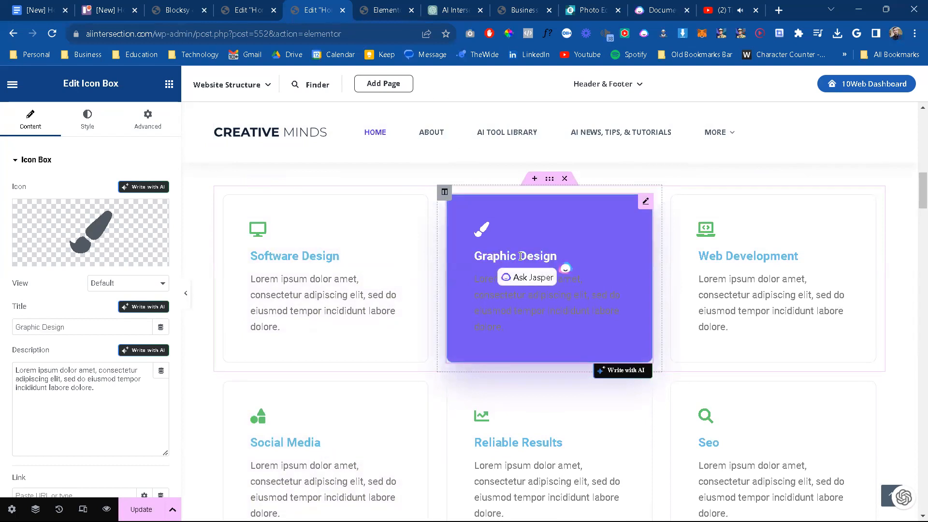
pyautogui.hotkey('ctrl', 'a')
pyautogui.write('Ai Ingen')
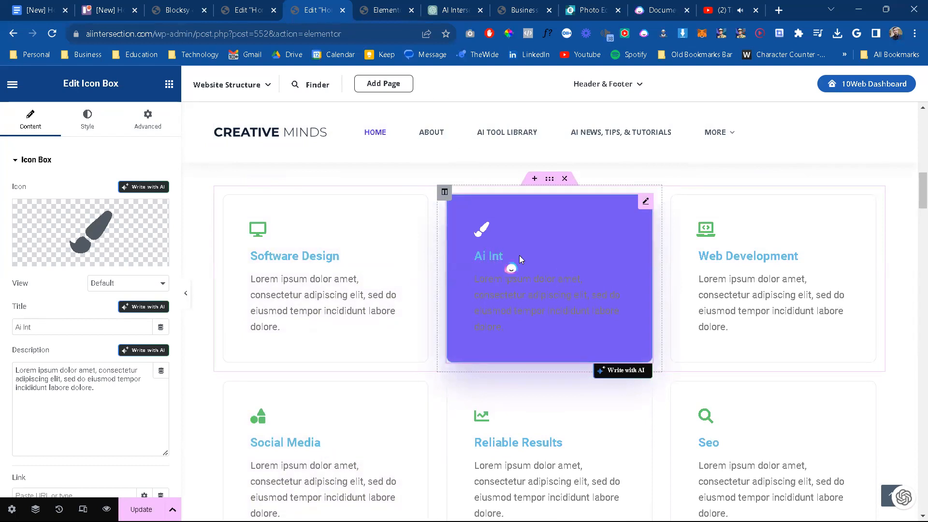
pyautogui.press('BackSpace')
pyautogui.press('BackSpace')
pyautogui.write('egration &')
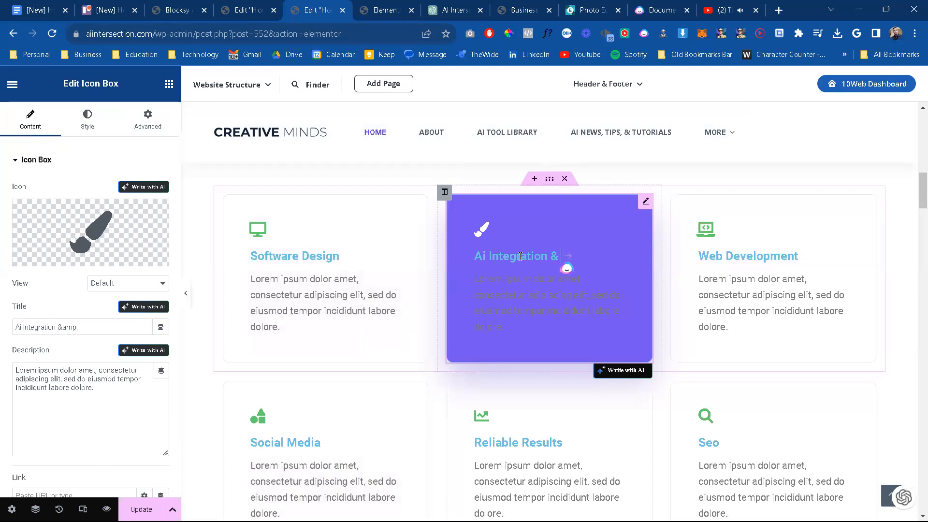
pyautogui.write(' Deployment')
pyautogui.press('BackSpace')
pyautogui.press('BackSpace')
pyautogui.press('BackSpace')
pyautogui.press('BackSpace')
pyautogui.press('BackSpace')
pyautogui.press('BackSpace')
pyautogui.press('BackSpace')
pyautogui.press('BackSpace')
pyautogui.press('BackSpace')
pyautogui.press('BackSpace')
pyautogui.press('BackSpace')
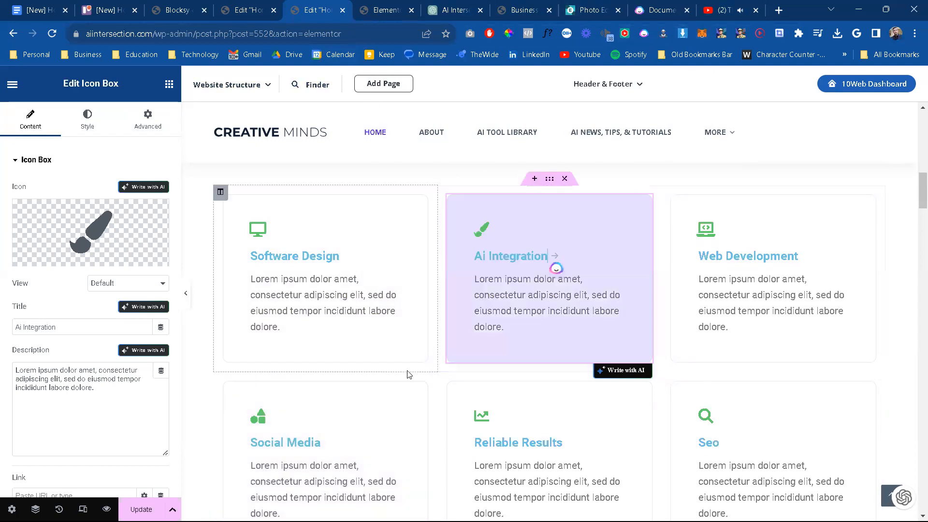
# Step: Replace the Social Media card's title with "Prompt Engineering"
pyautogui.scroll(-2, 342, 391)
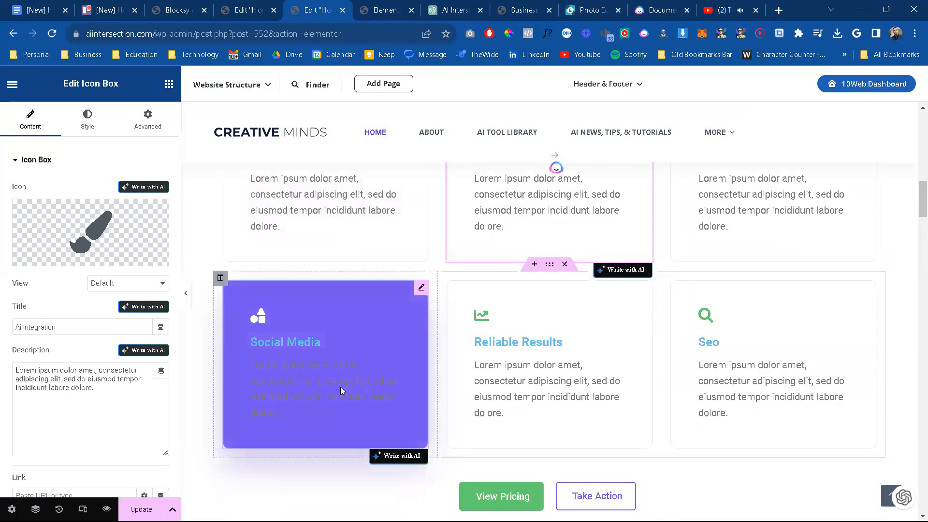
pyautogui.click(277, 346)
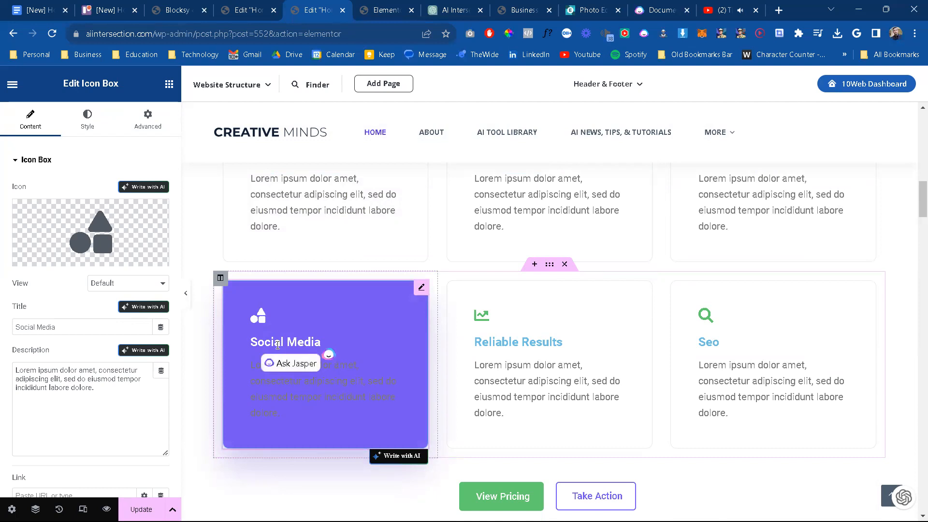
pyautogui.hotkey('ctrl', 'a')
pyautogui.press('BackSpace')
pyautogui.write('Prompt Engineering')
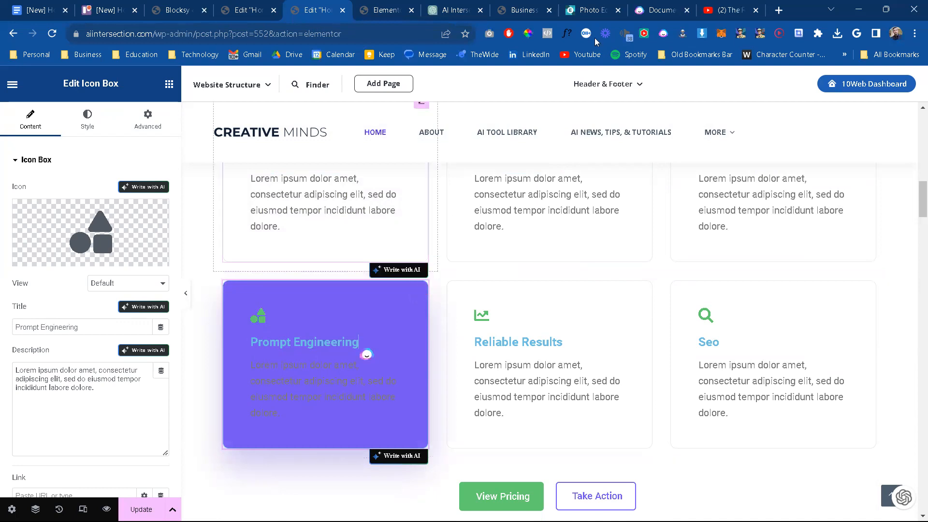
# Step: Close the YouTube video page and return to the home page editor
pyautogui.click(718, 7)
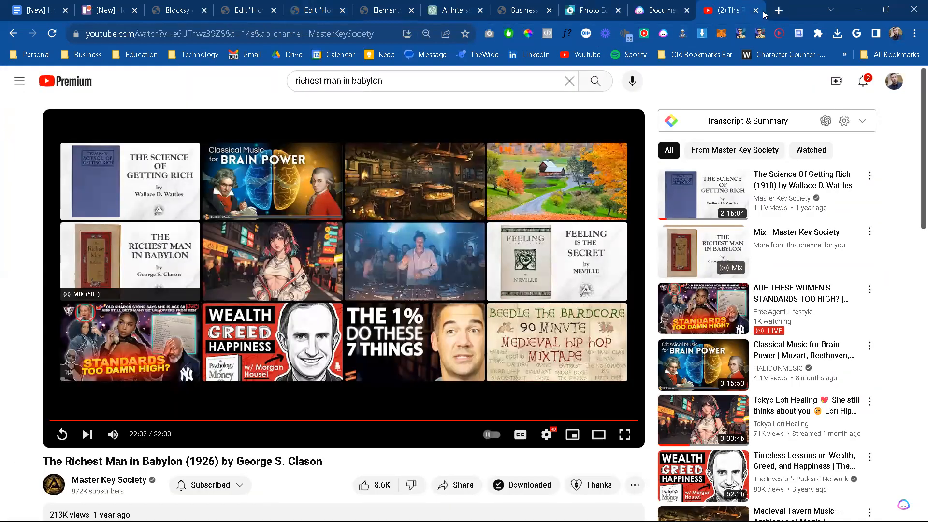
pyautogui.hotkey('ctrl', 'w')
pyautogui.click(344, 10)
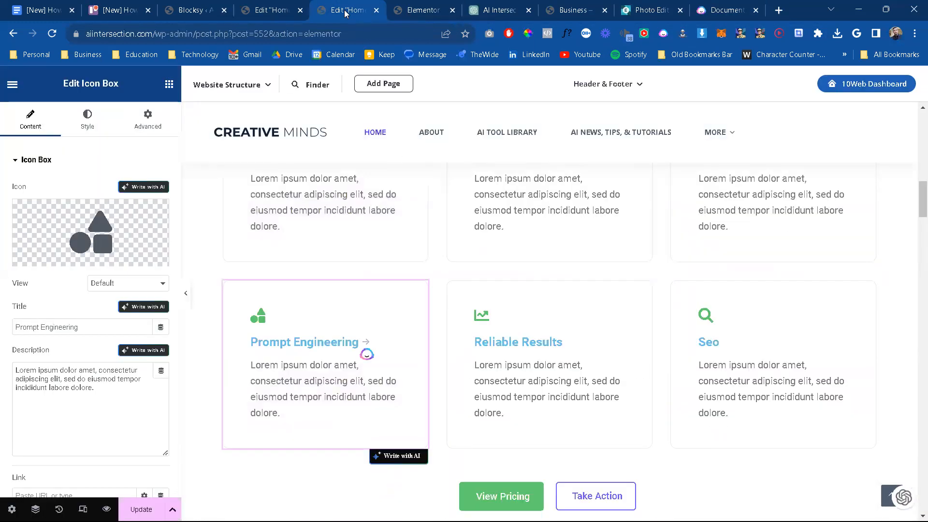
# Step: Replace the Reliable Results card's title with "Training & Consultation"
pyautogui.click(534, 343)
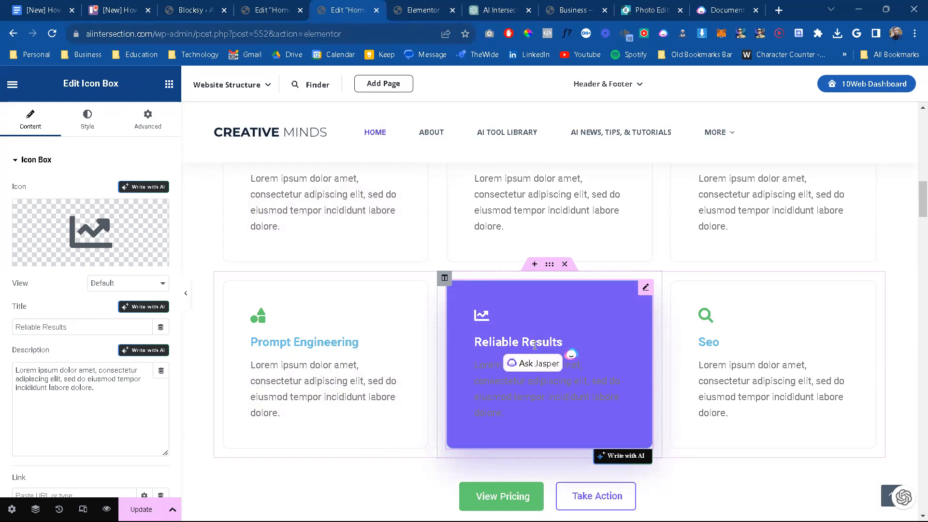
pyautogui.write('Training')
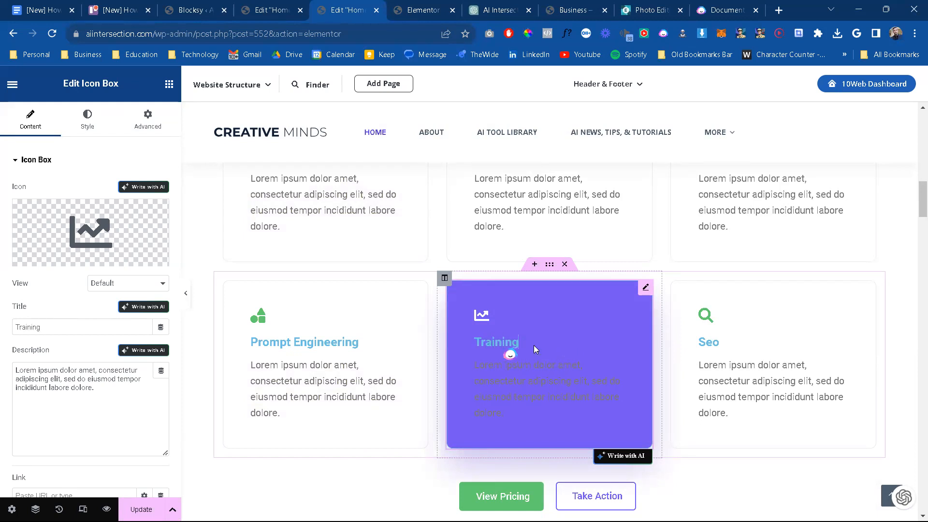
pyautogui.write(' & Consultation')
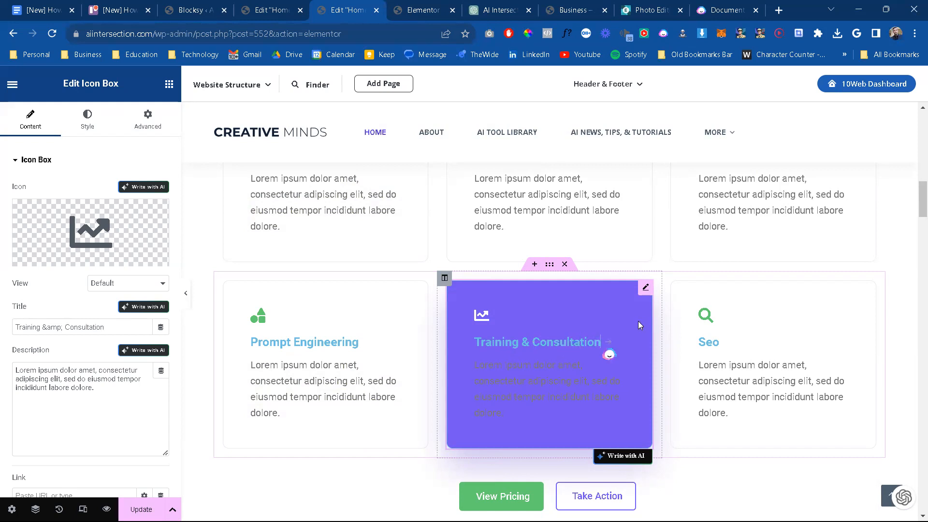
# Step: Review the Seo card and the surrounding home page sections, and save the page with the retitled service cards
pyautogui.click(716, 343)
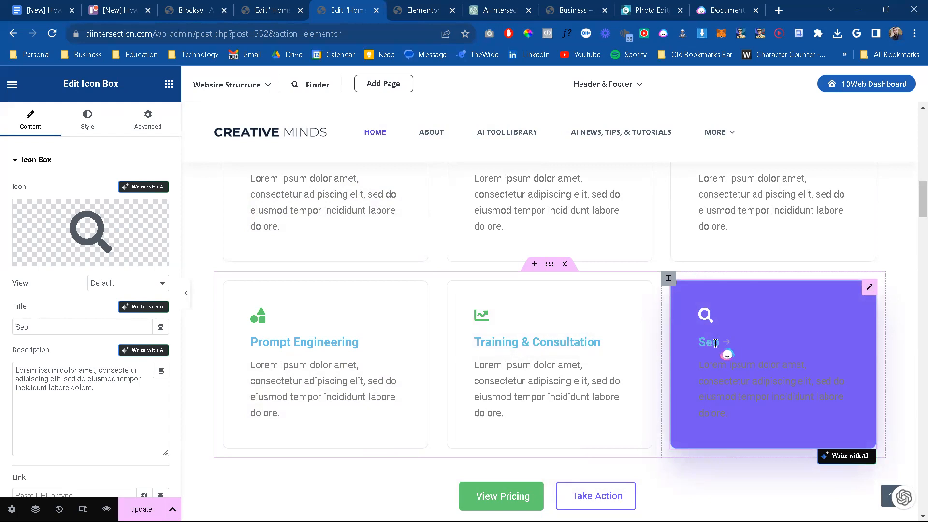
pyautogui.doubleClick(703, 344)
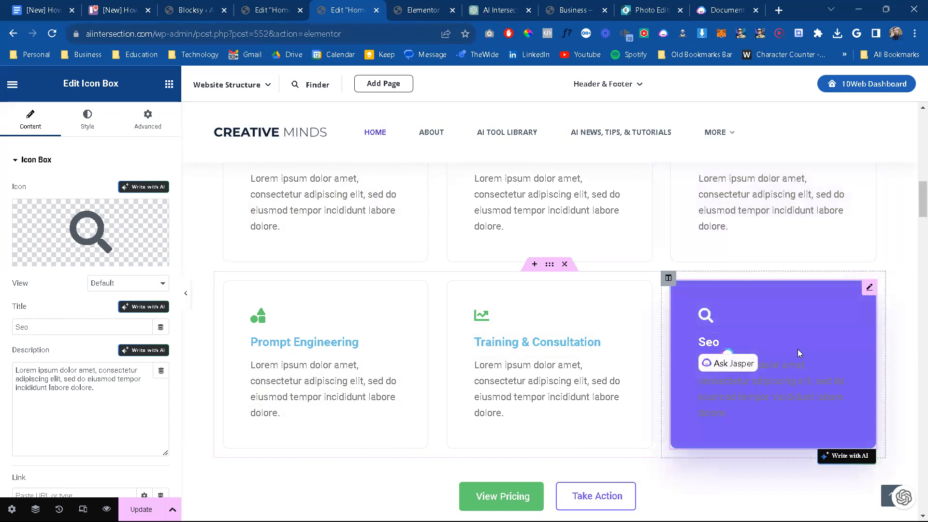
pyautogui.scroll(1, 797, 350)
pyautogui.scroll(-1, 805, 413)
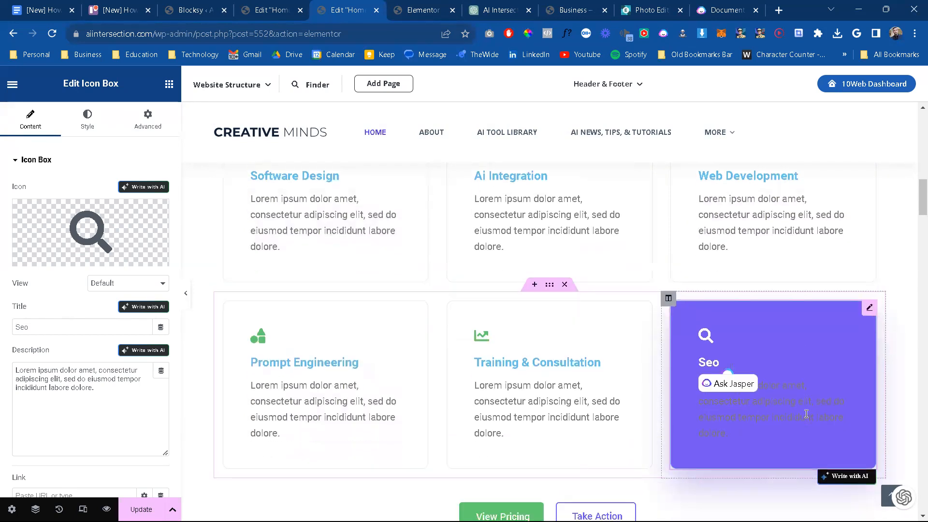
pyautogui.scroll(-6, 864, 368)
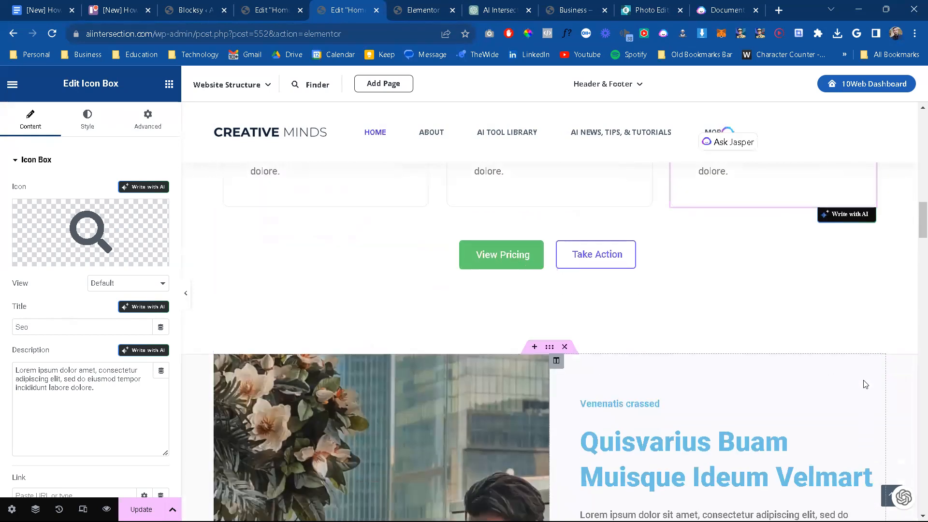
pyautogui.scroll(12, 863, 385)
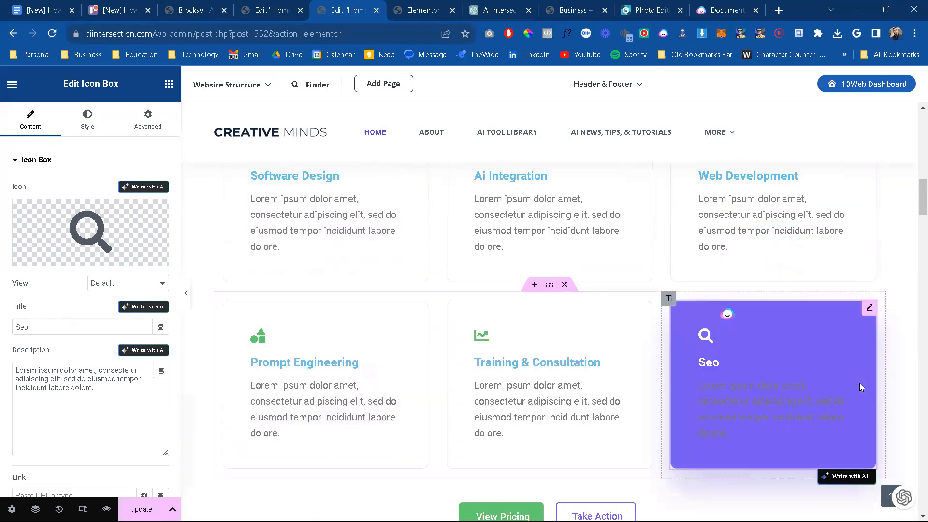
pyautogui.scroll(5, 860, 386)
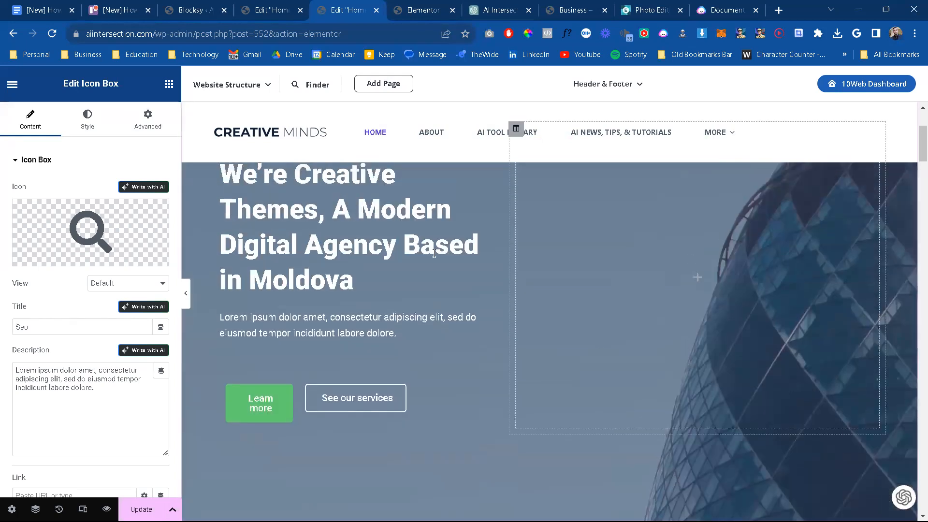
pyautogui.click(141, 509)
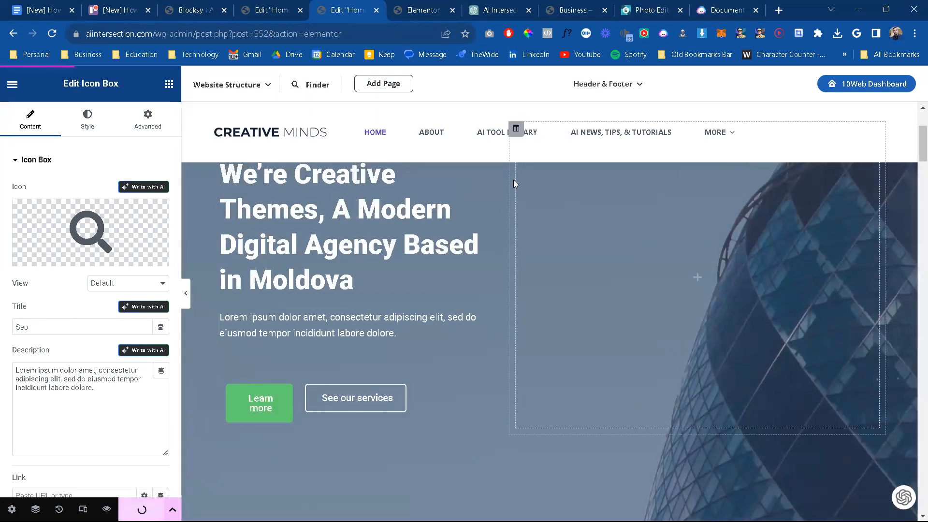